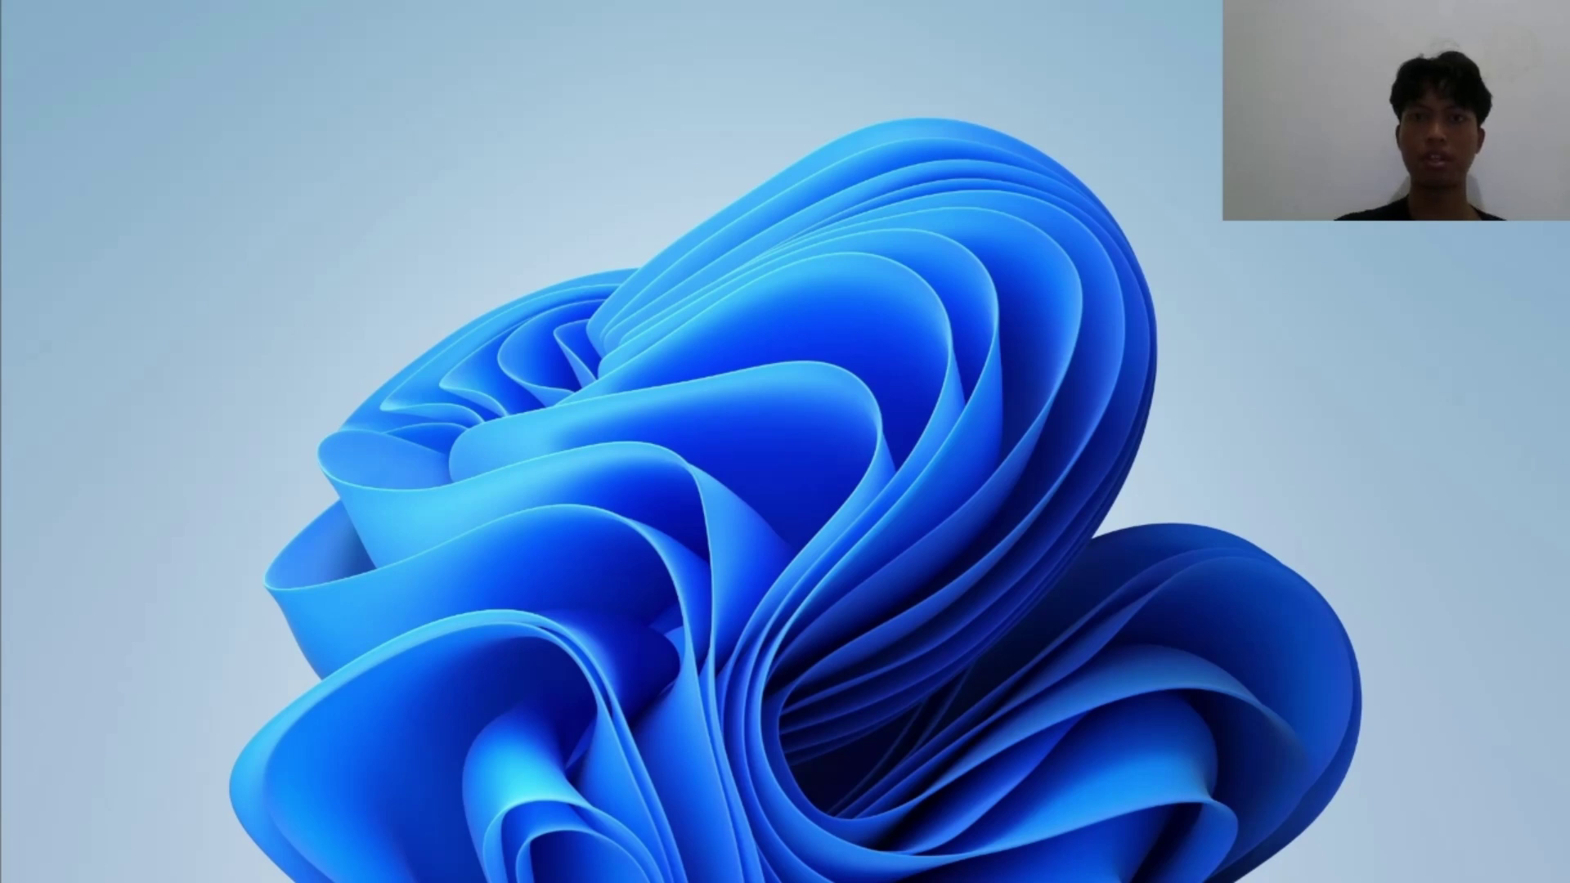
Launch Oracle VM VirtualBox by searching 'vir' in the Windows Start menu.
key("super")
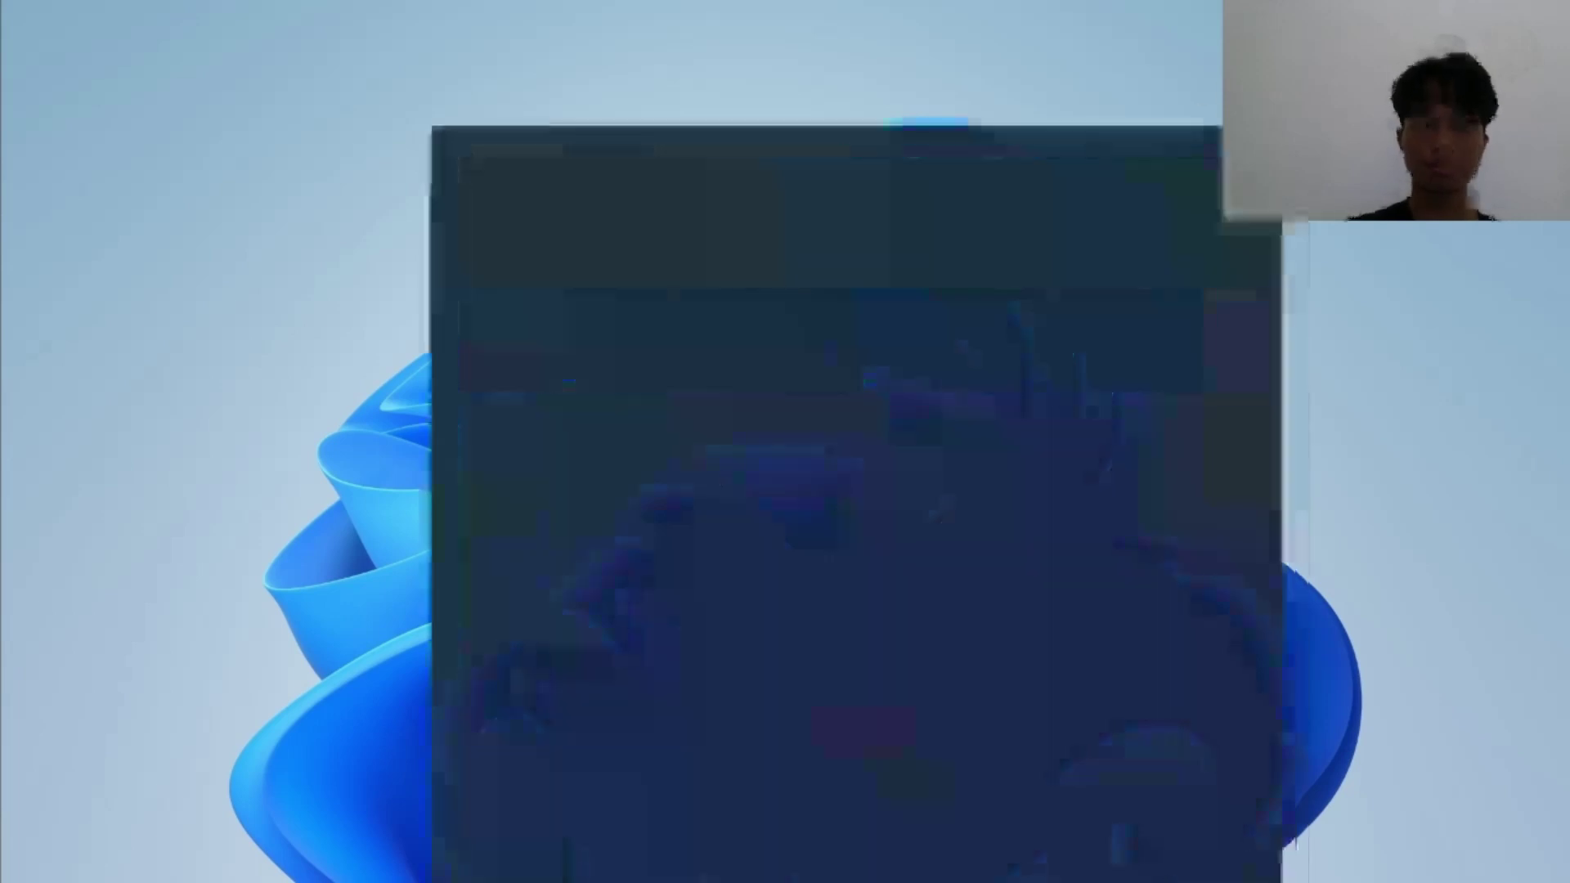
type("vir")
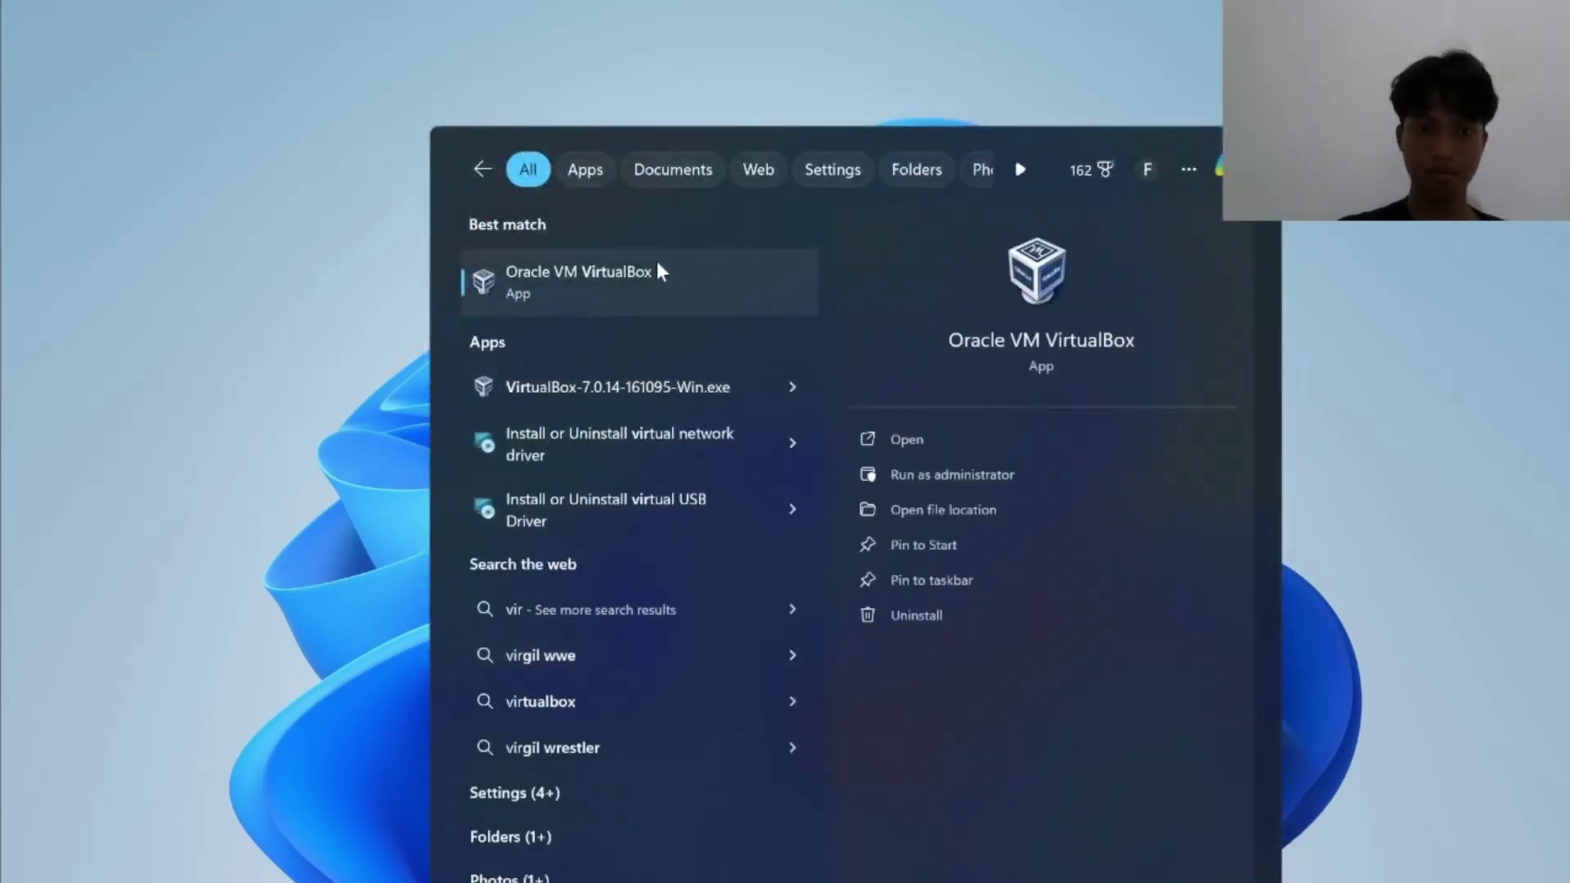
left_click(657, 265)
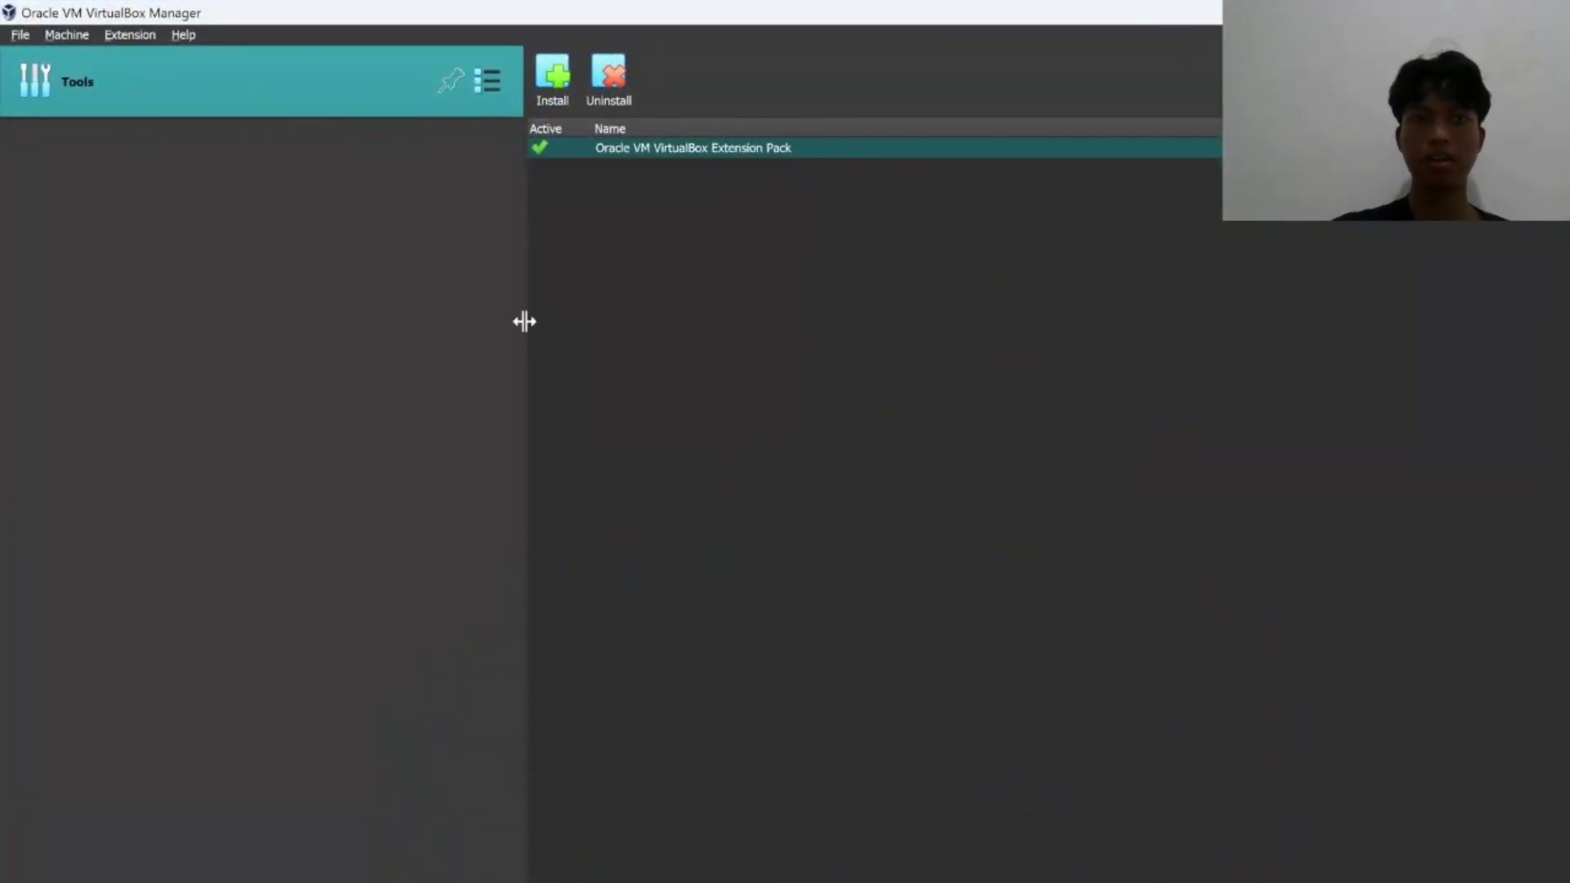
Begin a new virtual machine via Machine > New and name it Windows10.
left_click(66, 37)
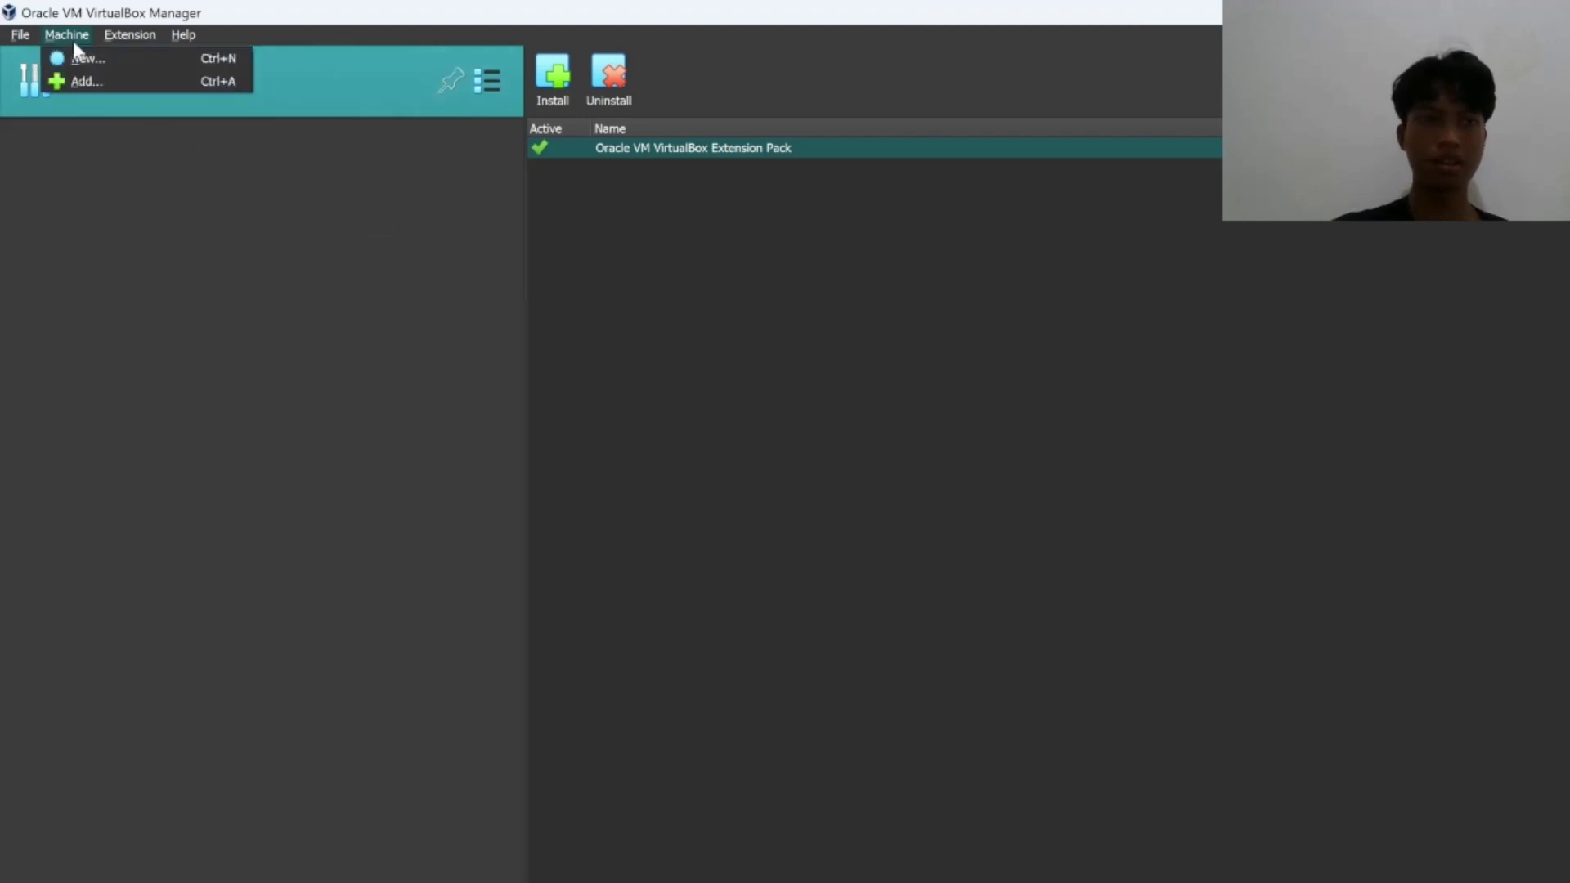
left_click(94, 59)
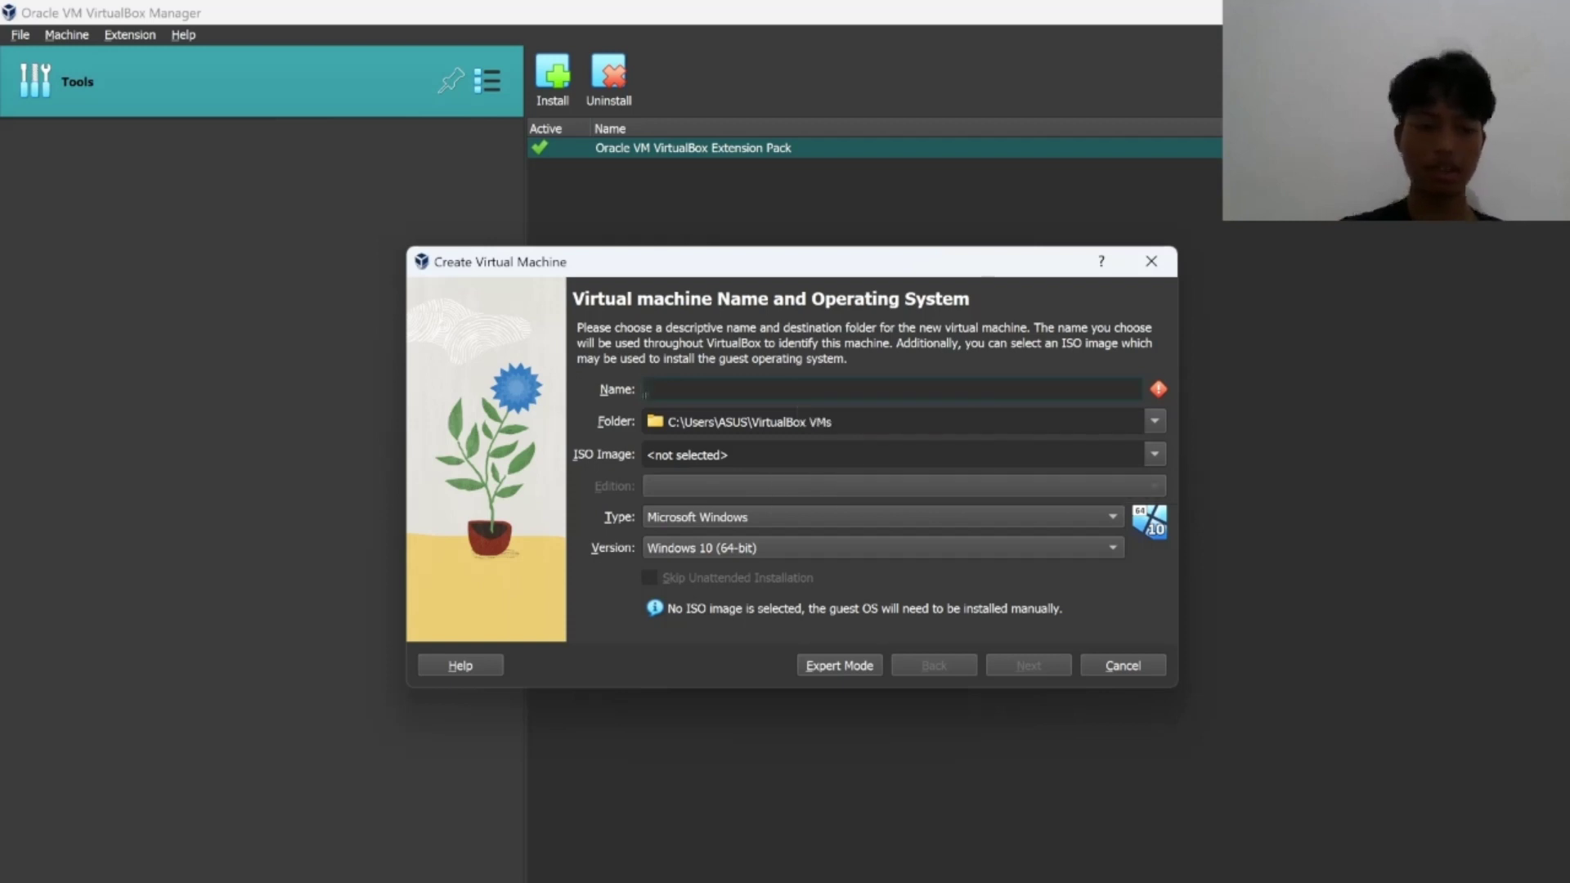
type("Windows")
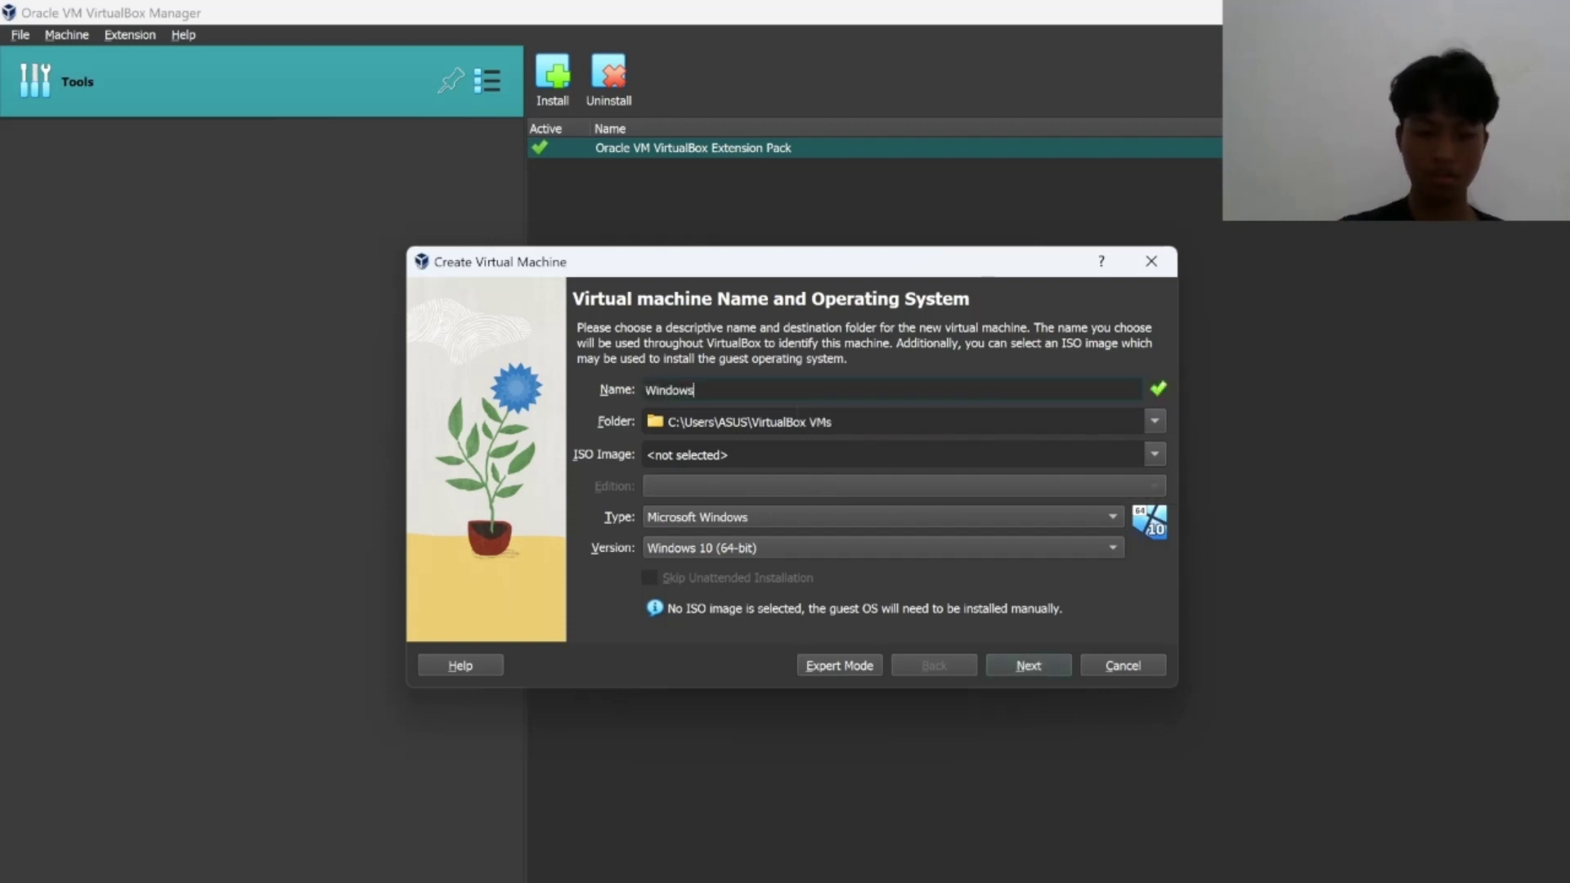
type("10")
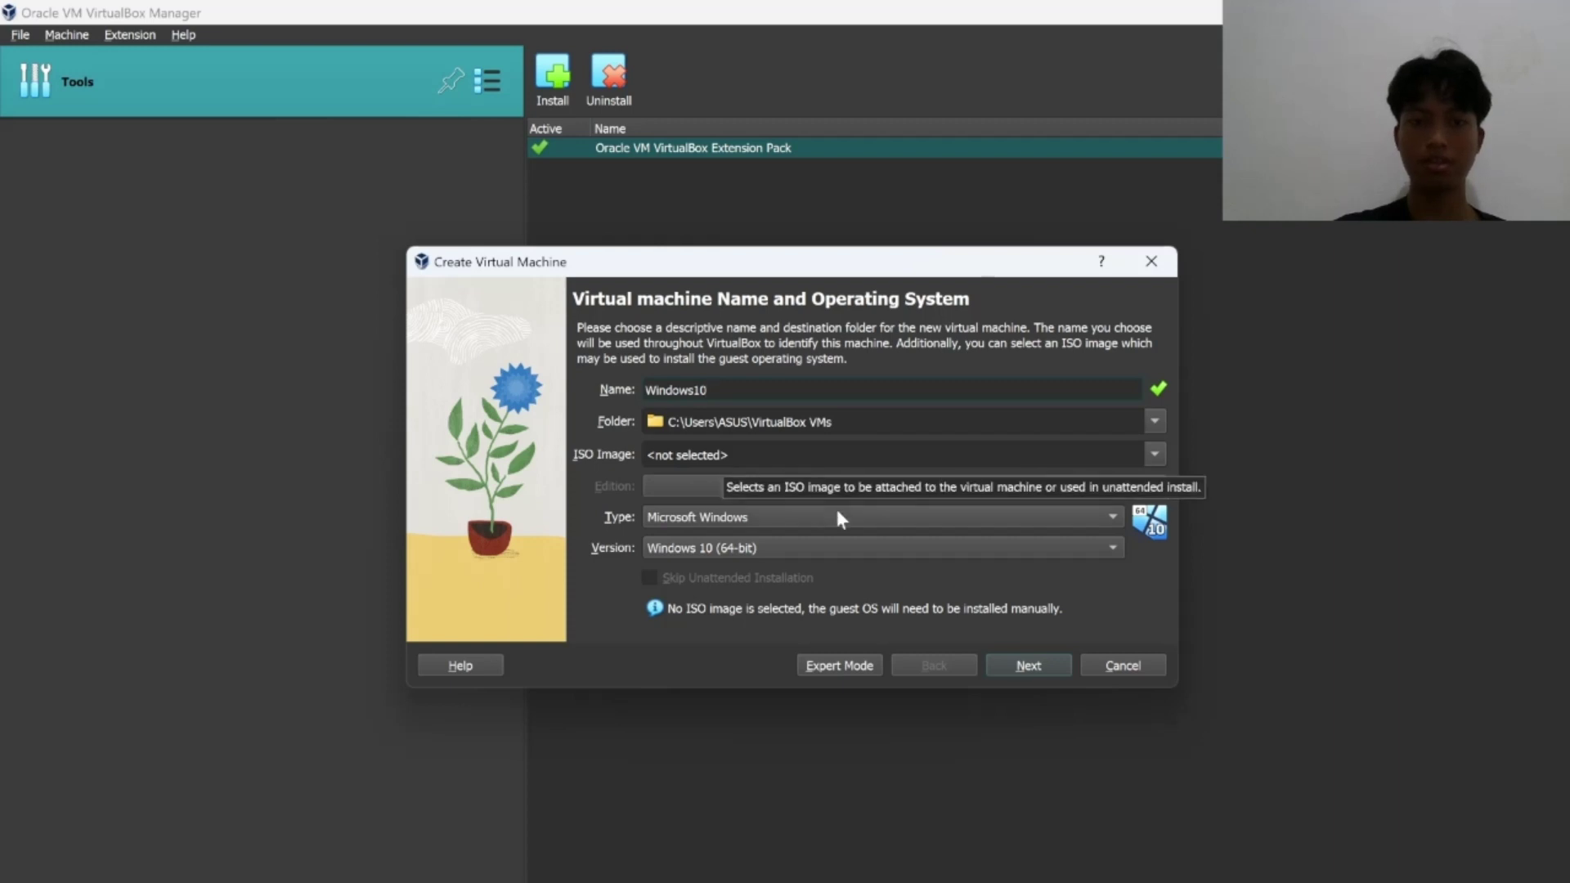
Select D:\Win10_22H2_English_x64v1.iso as the new machine's ISO image.
left_click(1161, 453)
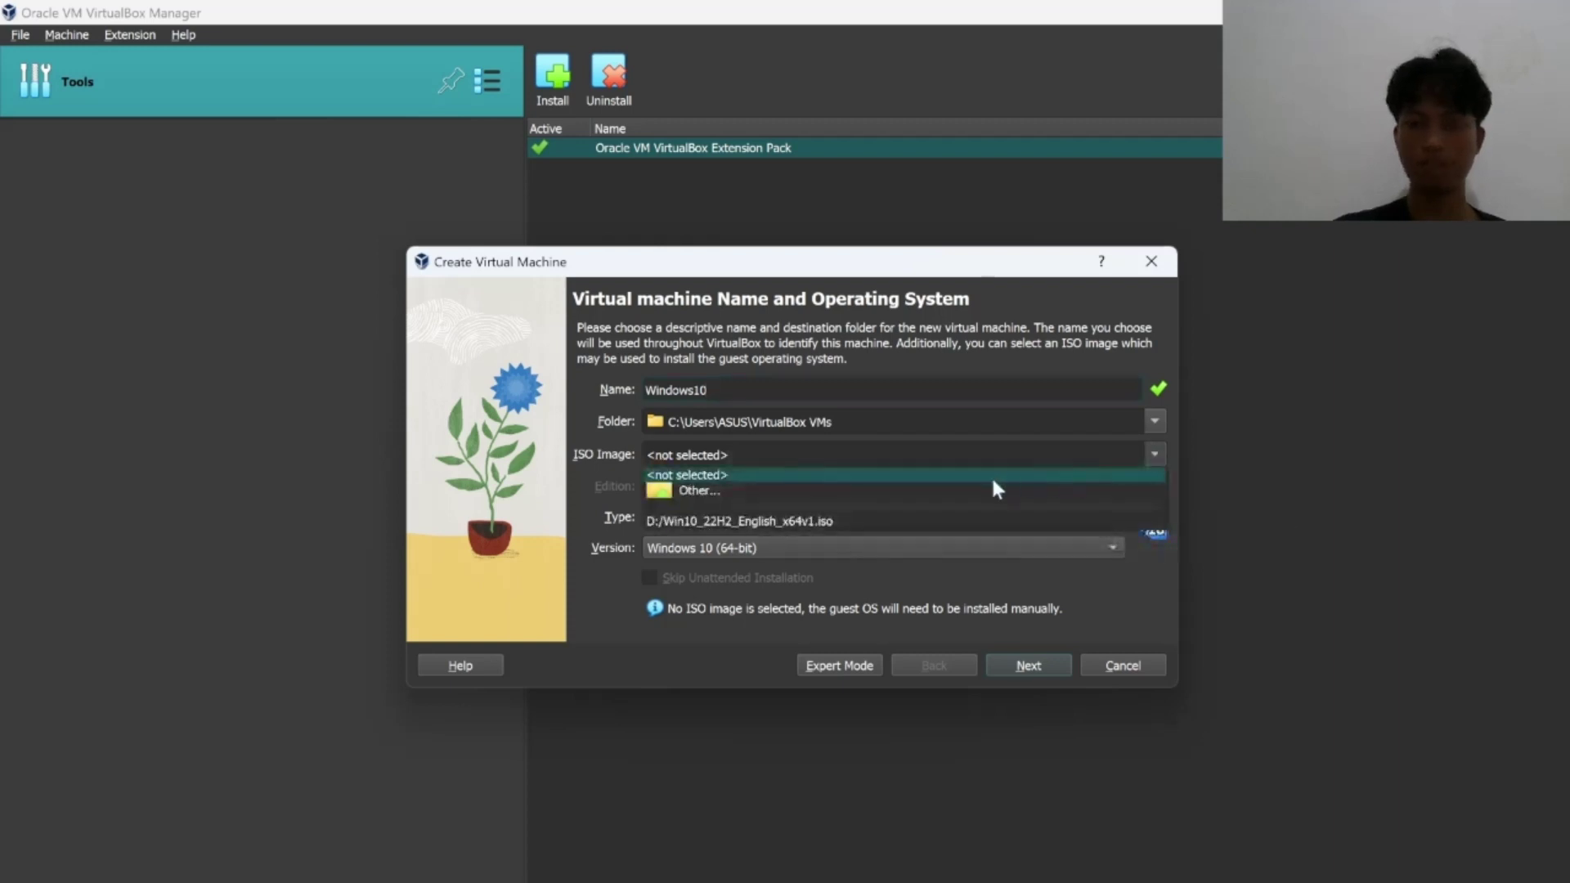
left_click(758, 491)
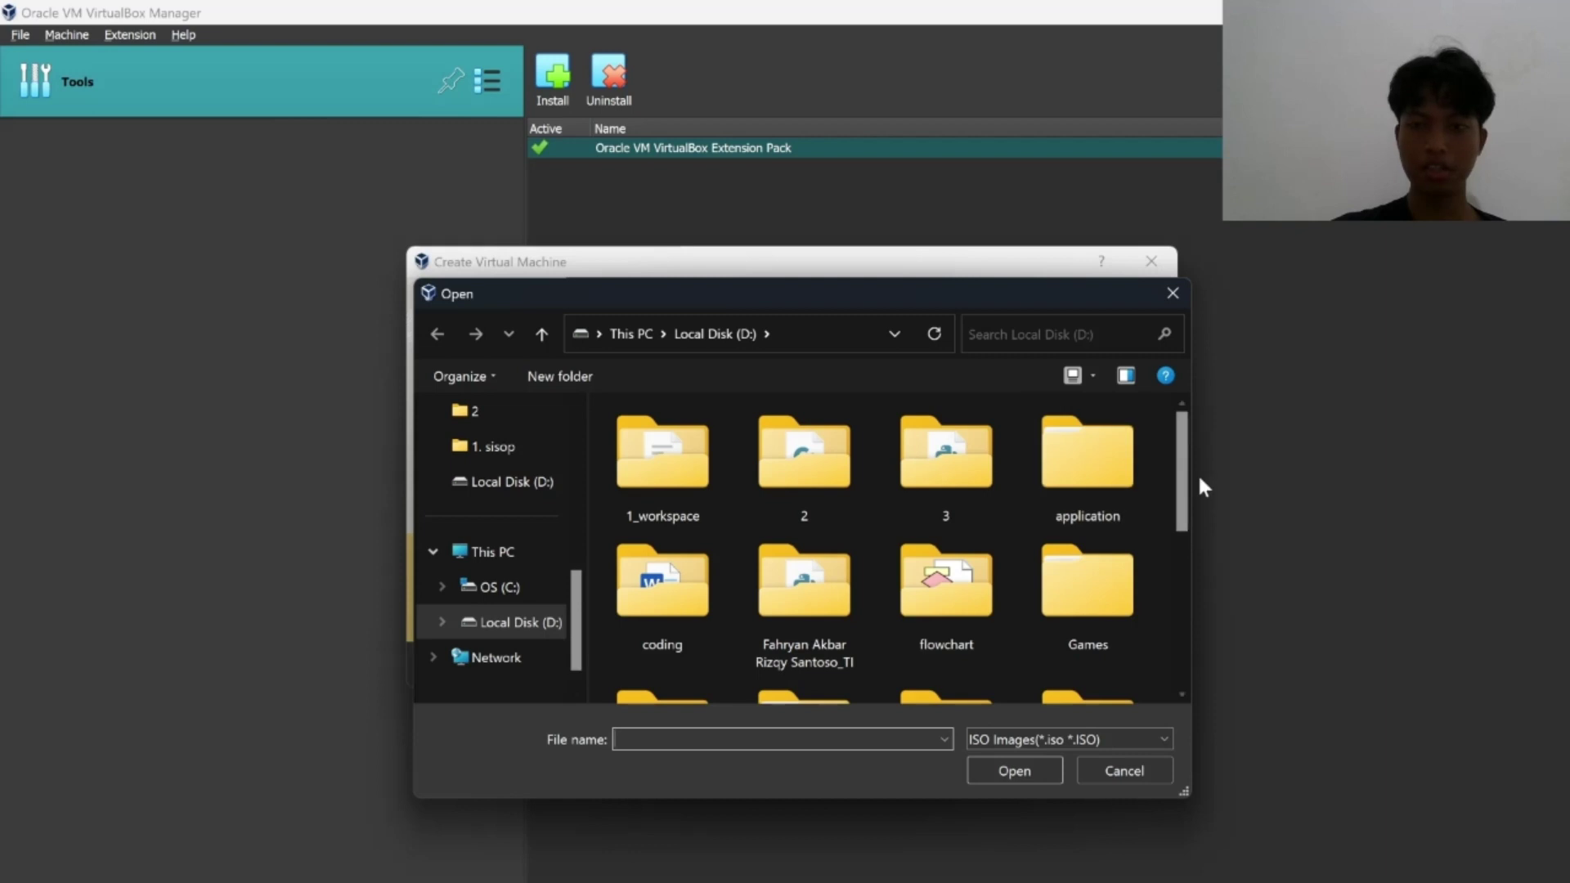
left_click_drag(1182, 489, 1174, 655)
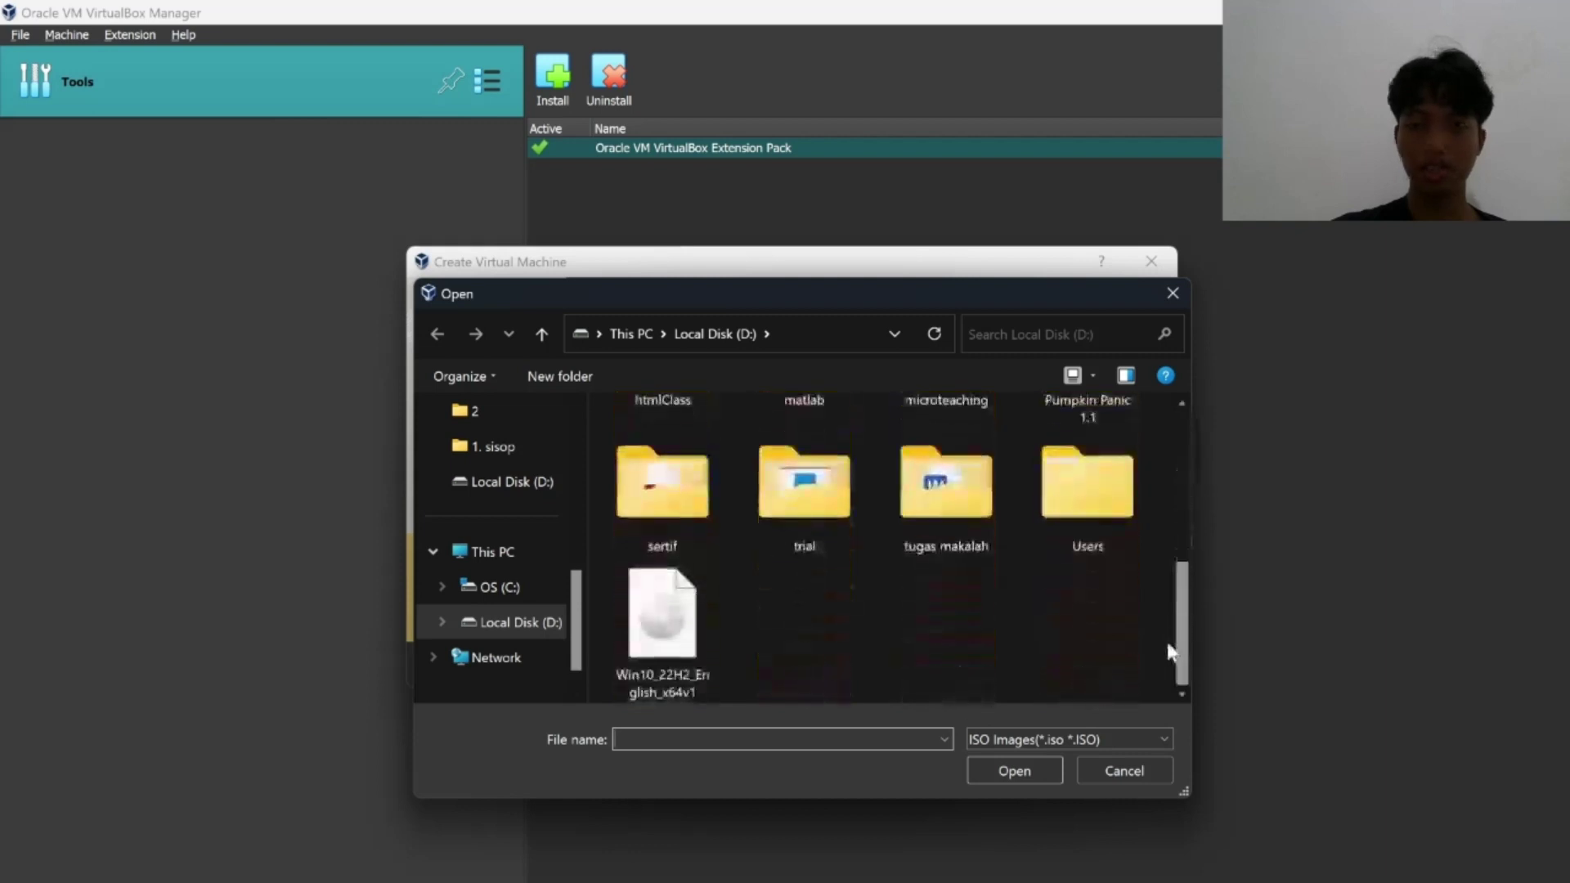
double_click(689, 641)
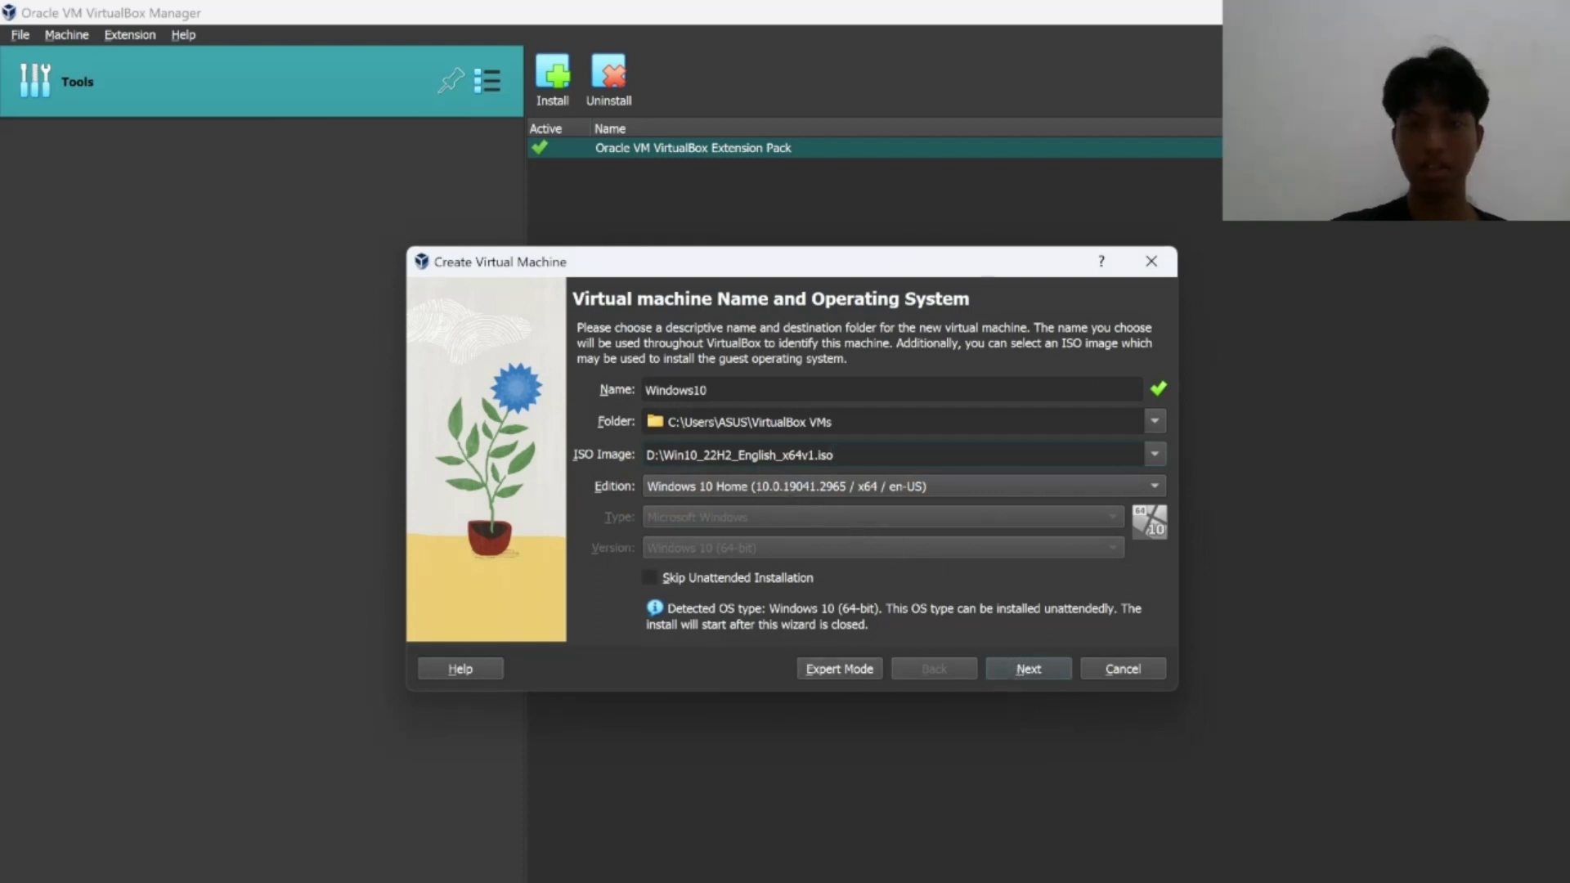
Accept the default unattended-install username and password and advance to the Hardware page.
left_click(1036, 667)
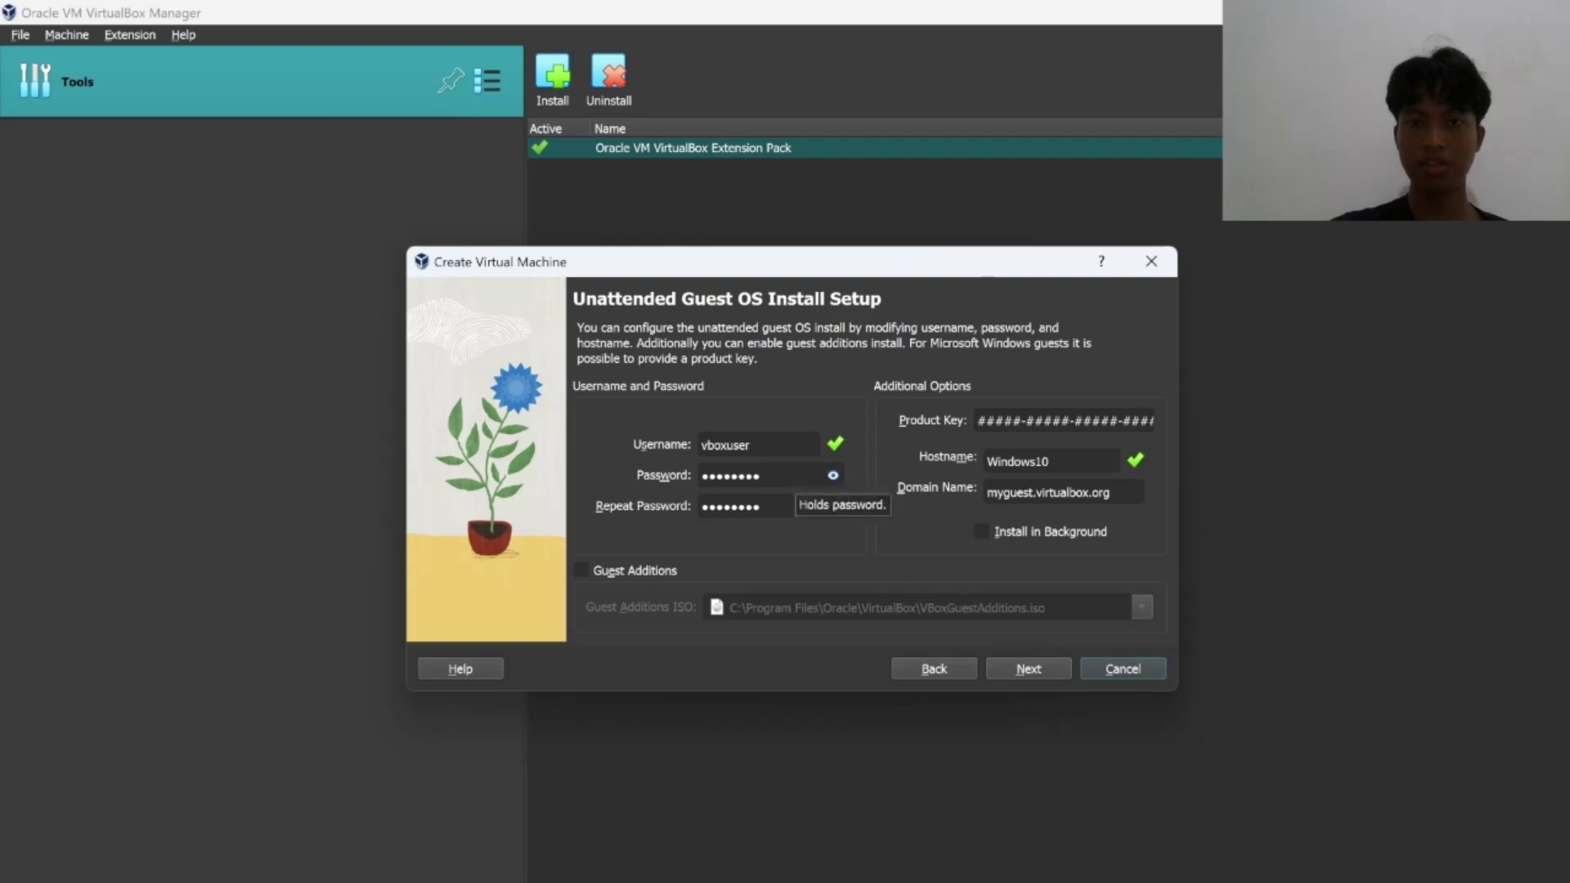
left_click(833, 475)
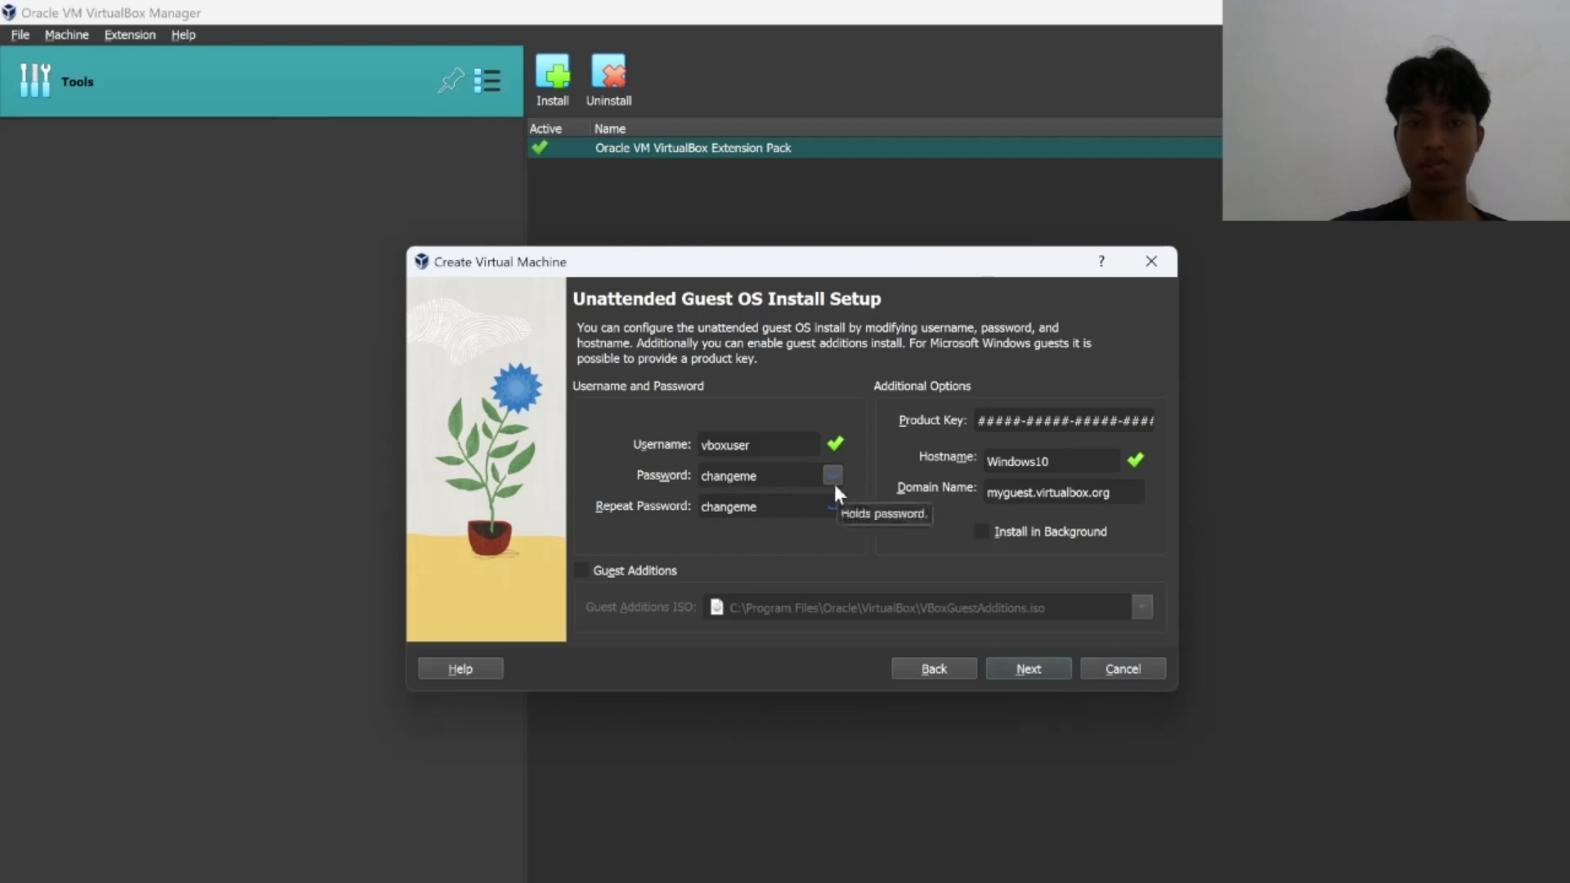
left_click(834, 485)
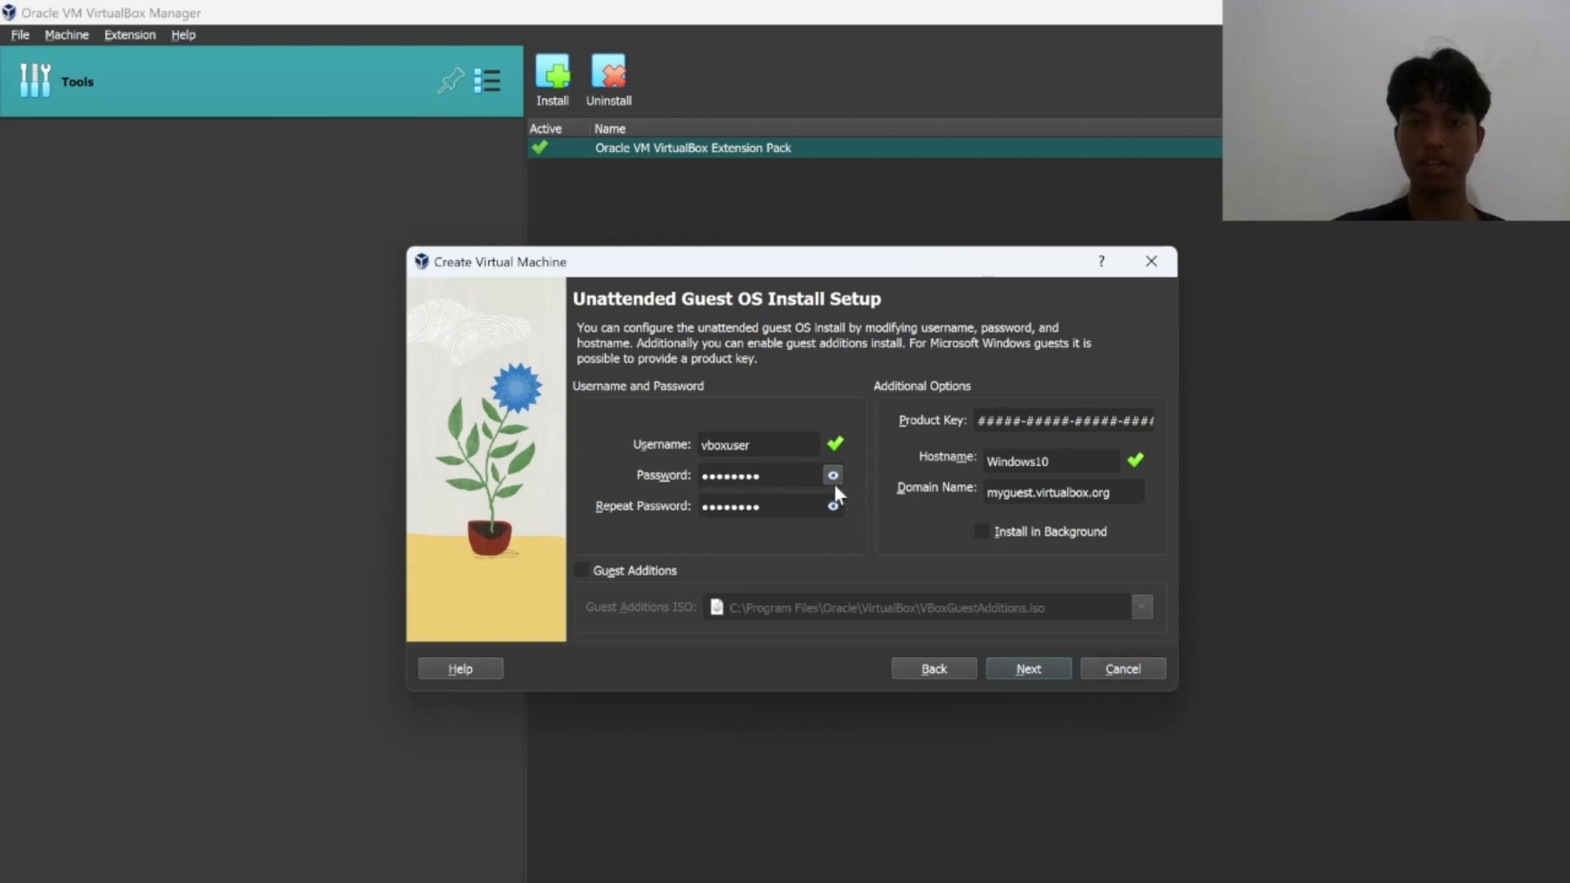
left_click(1043, 664)
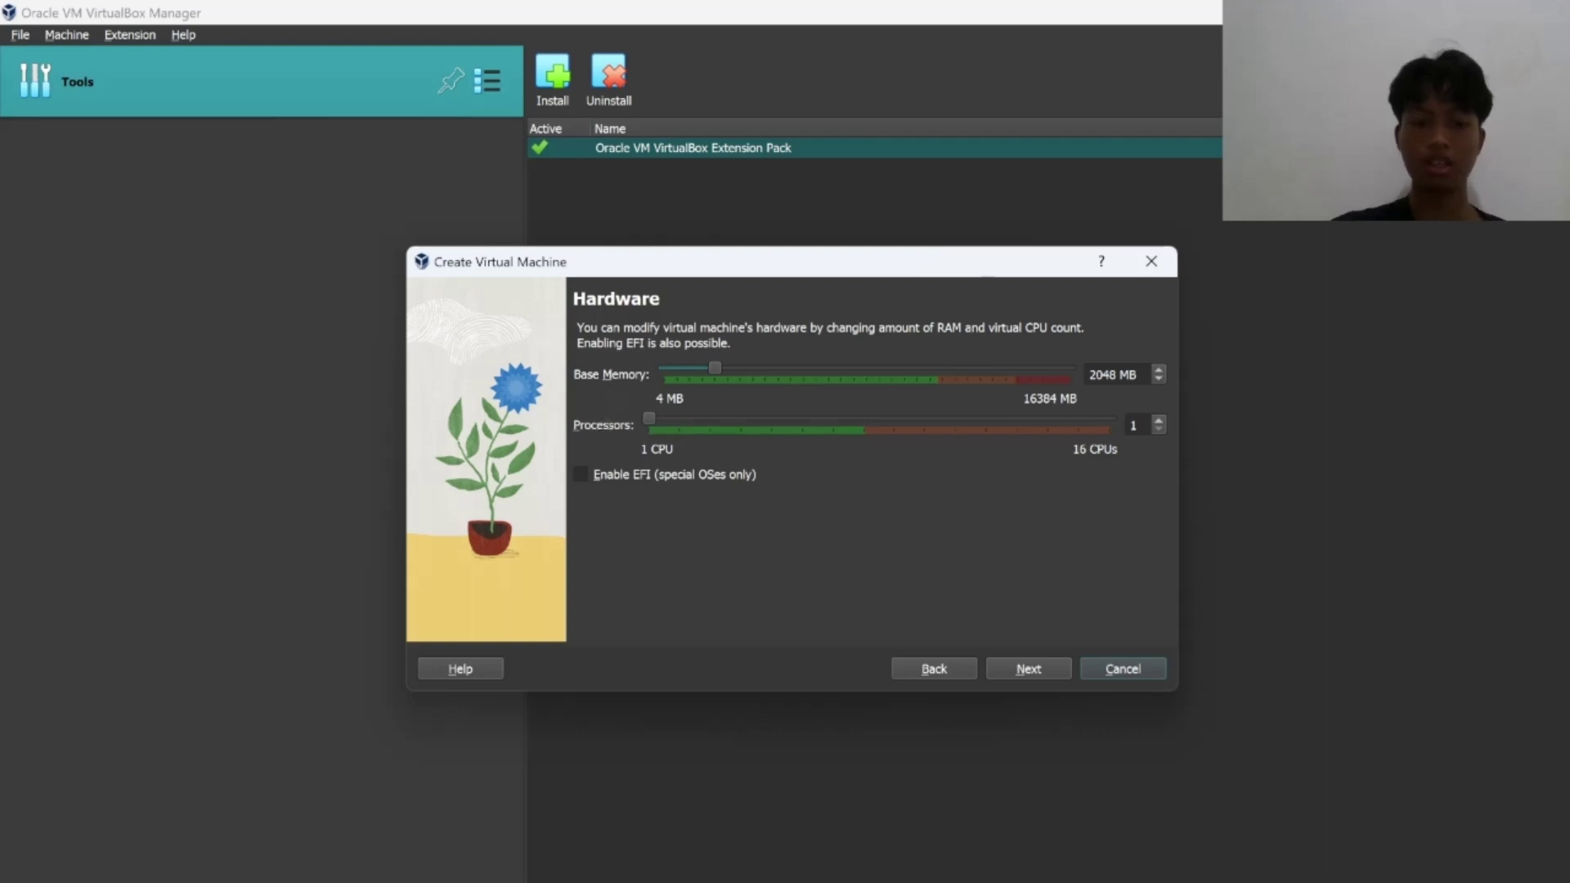
key("ctrl+shift+Escape")
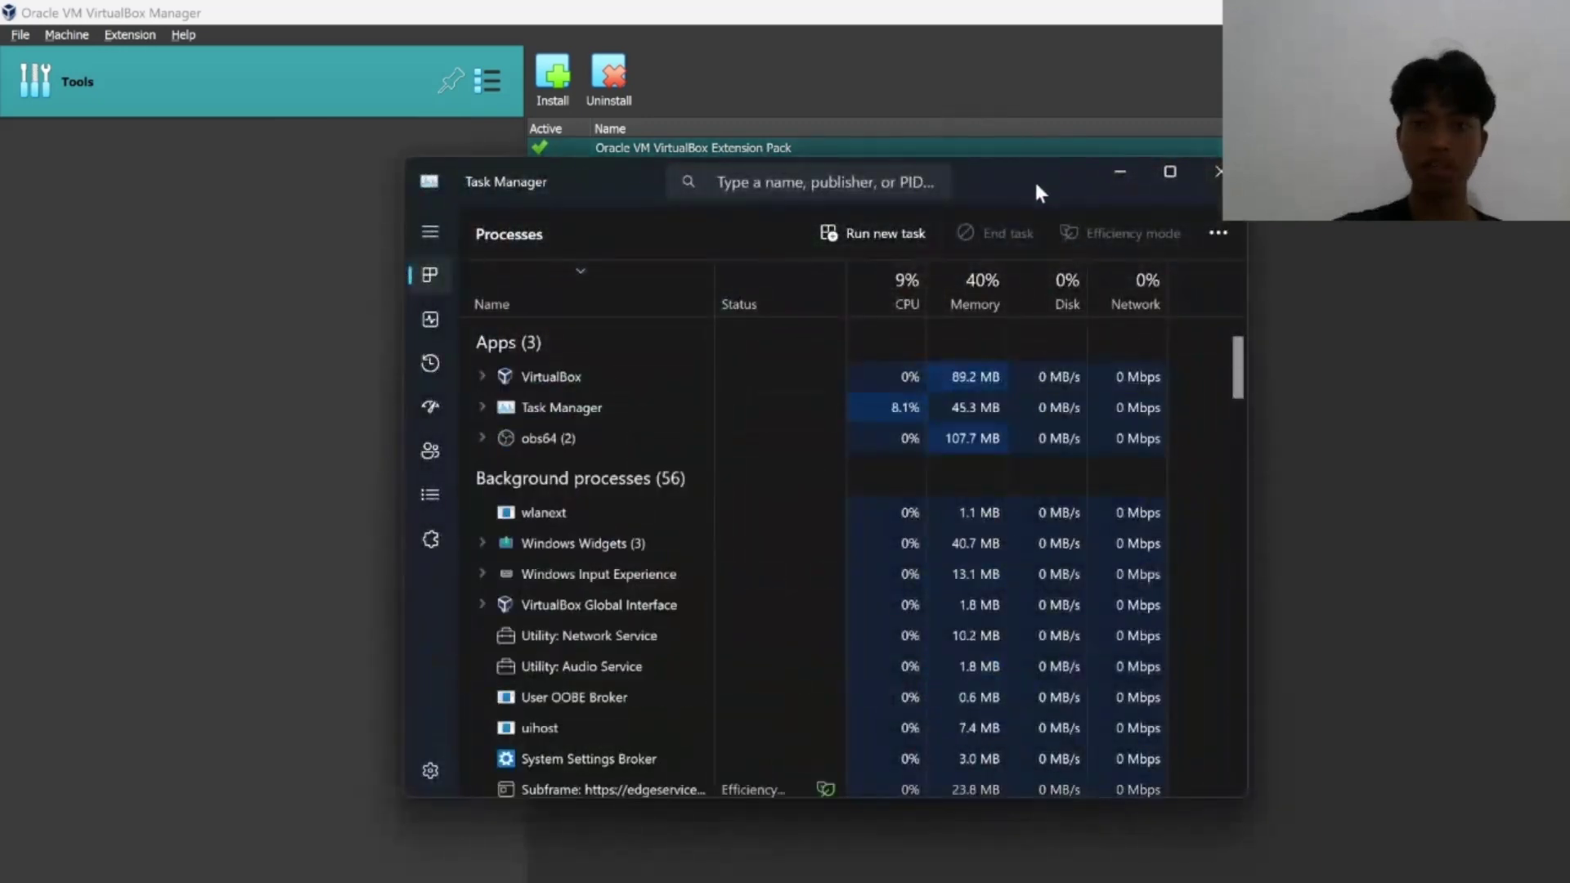
left_click_drag(1033, 178, 660, 139)
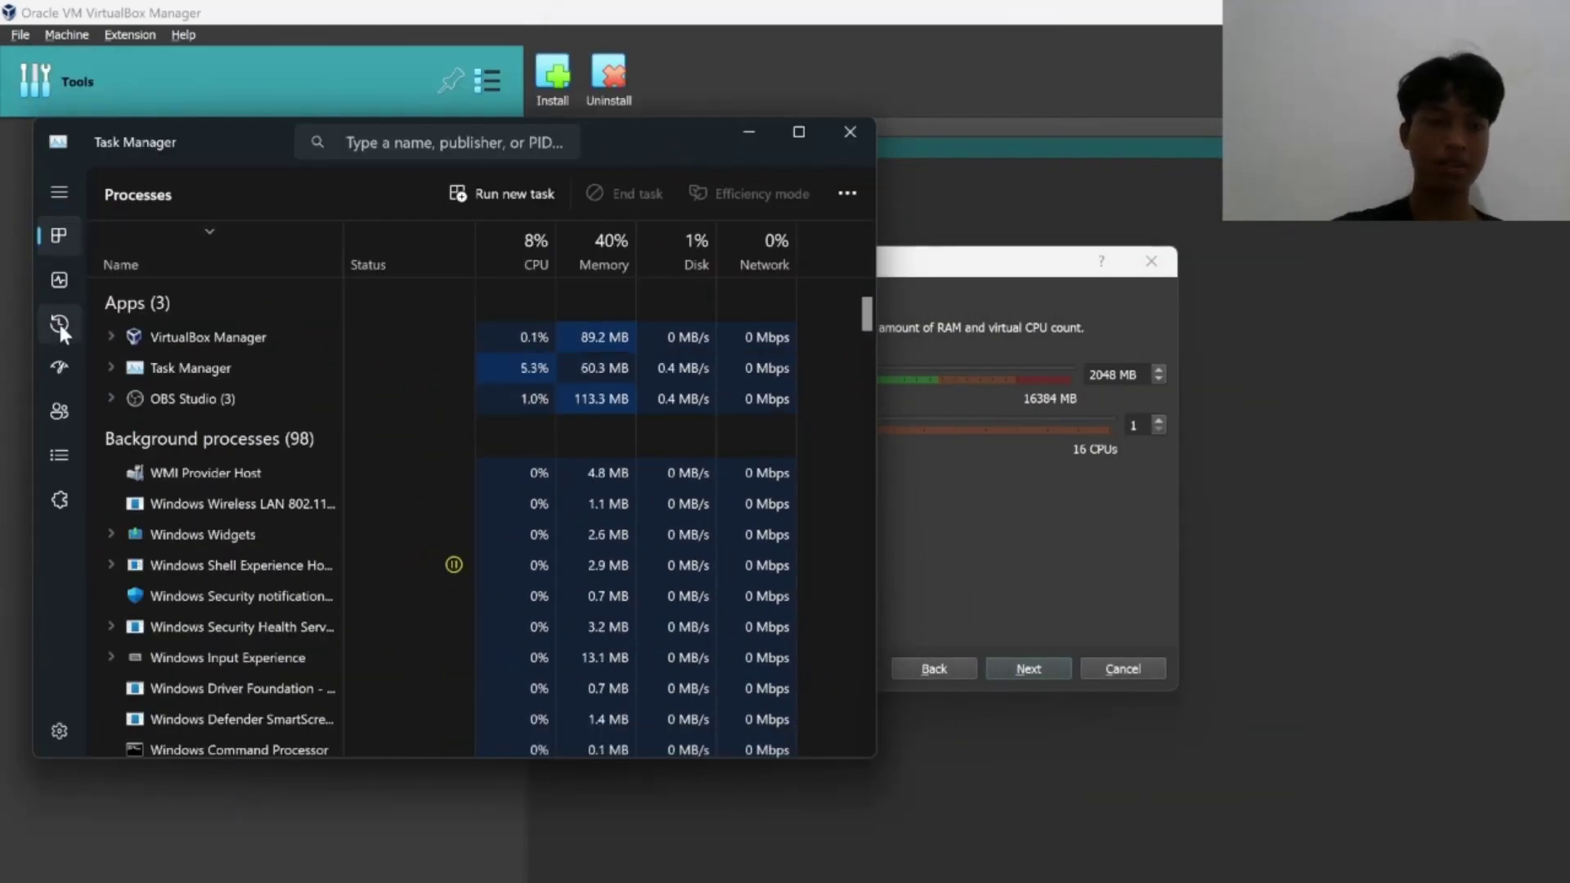
left_click(49, 290)
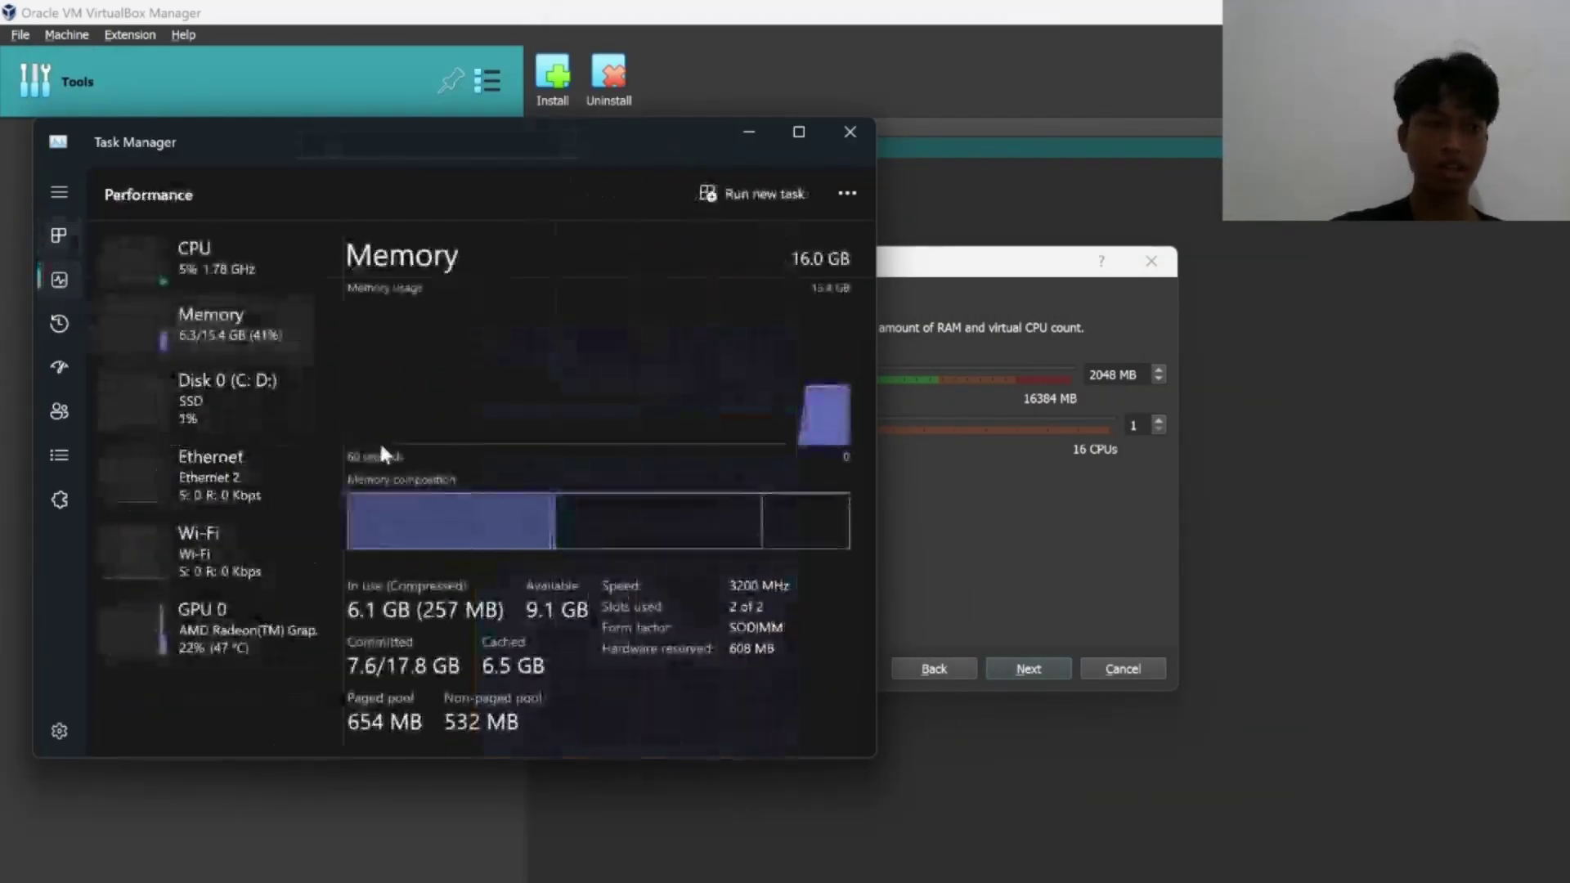
mouse_move(508, 515)
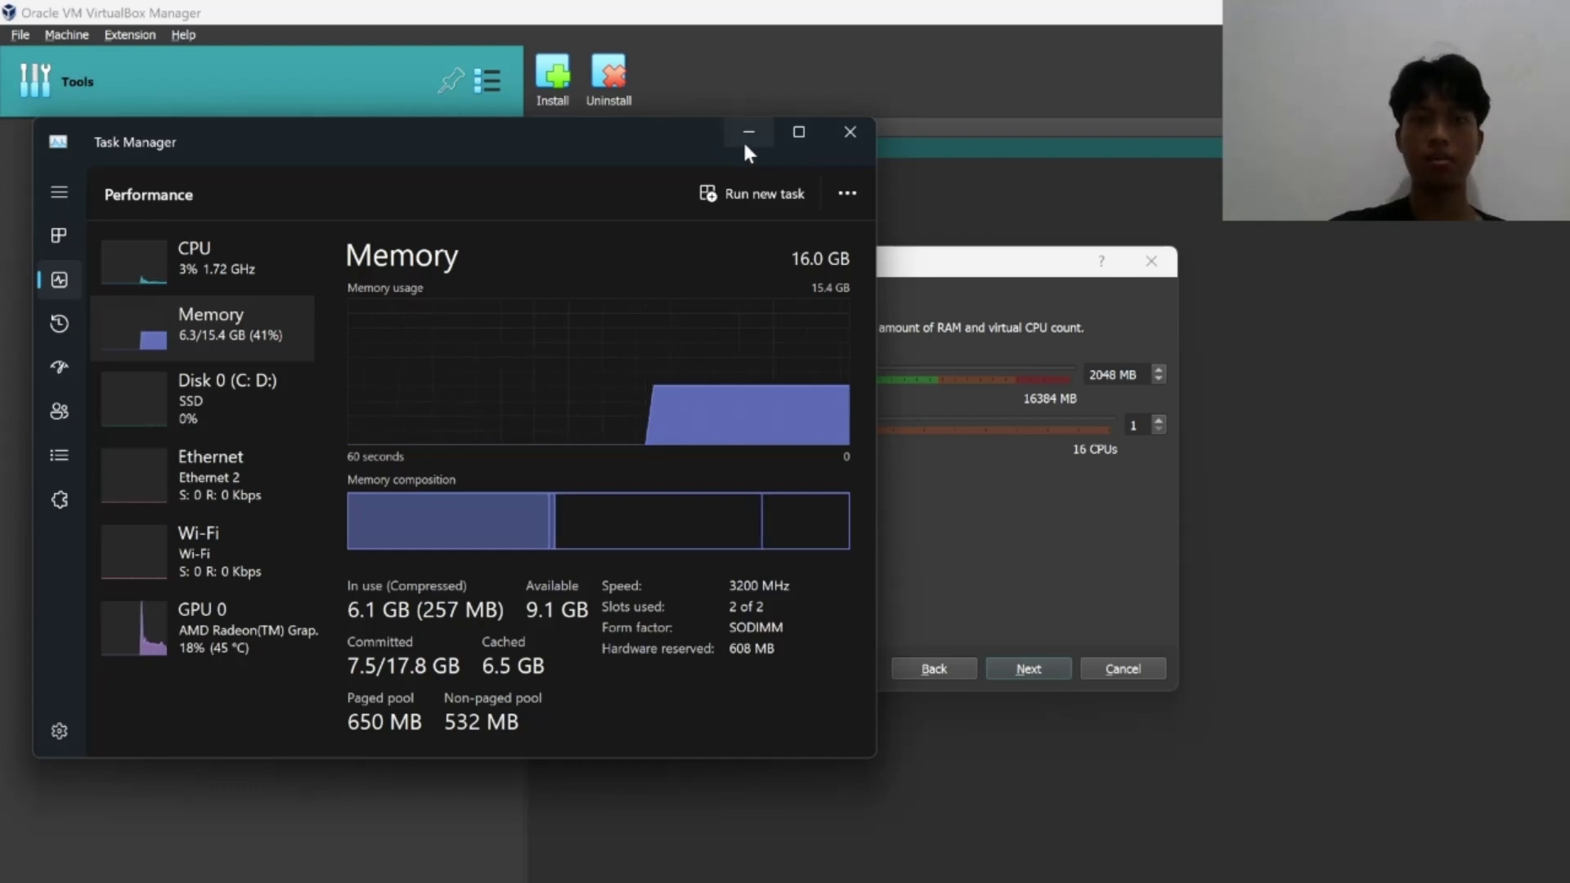
left_click(743, 139)
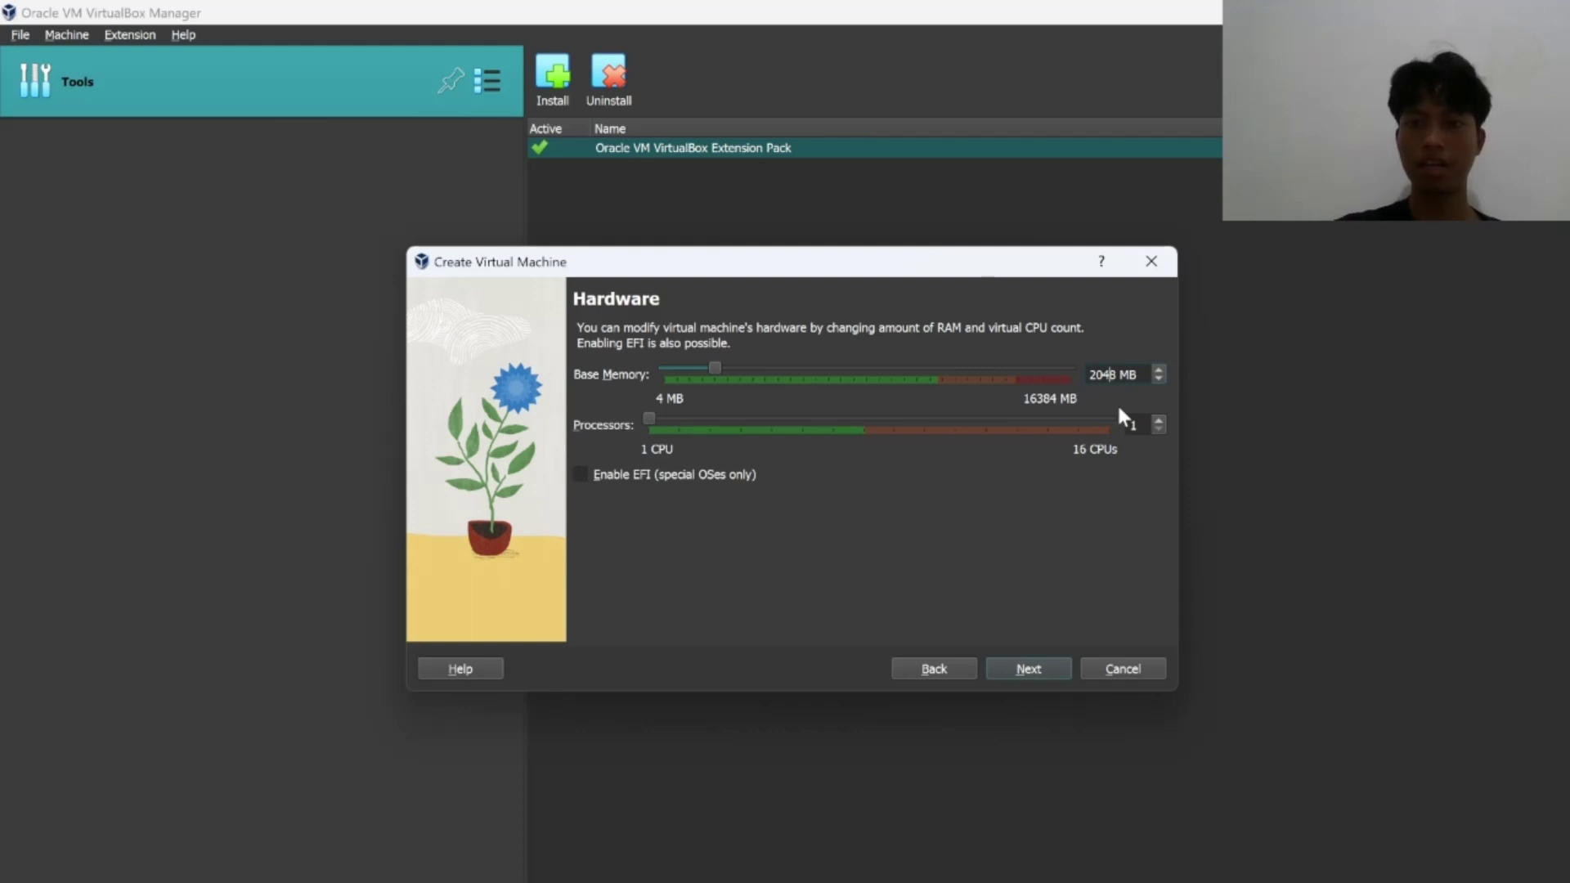
Set base memory to 6050 MB and processors to 2, then reopen Task Manager.
key("BackSpace")
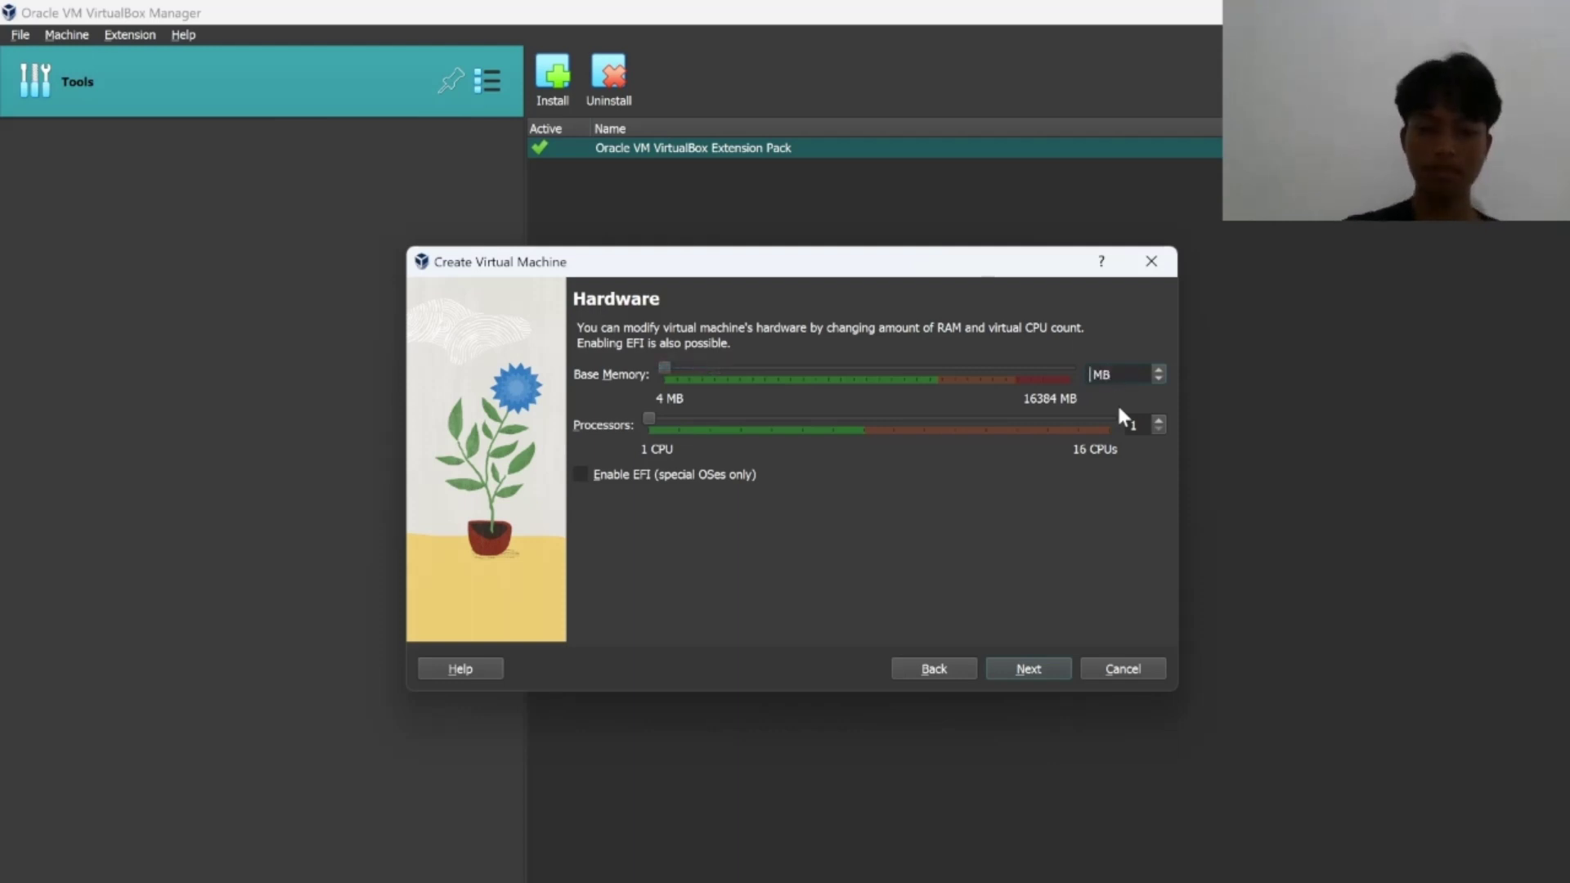
type("60 ")
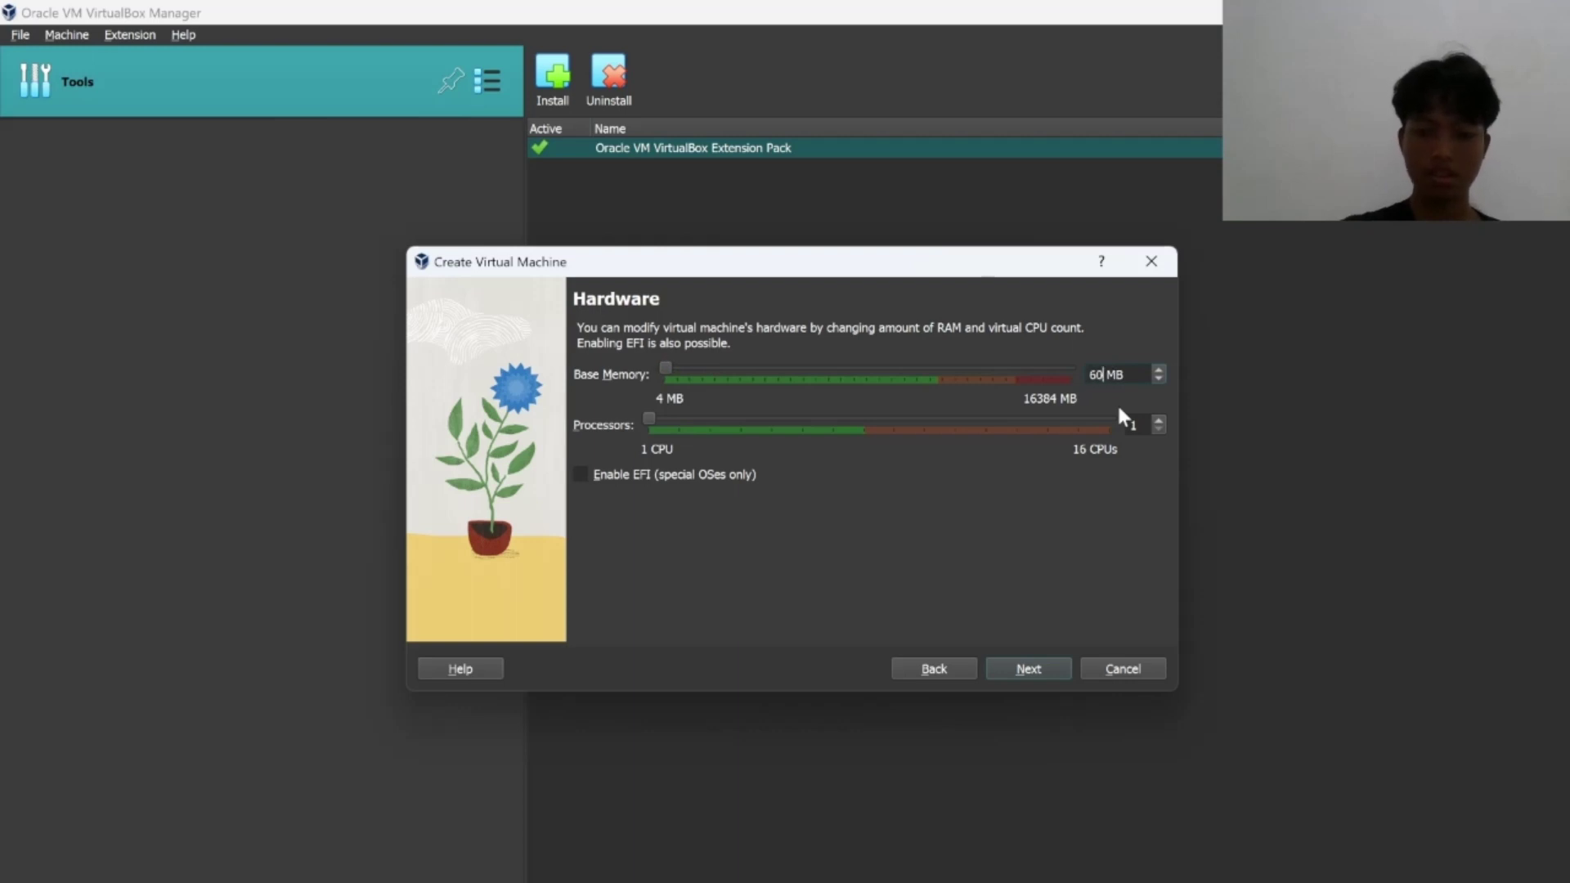
type("50")
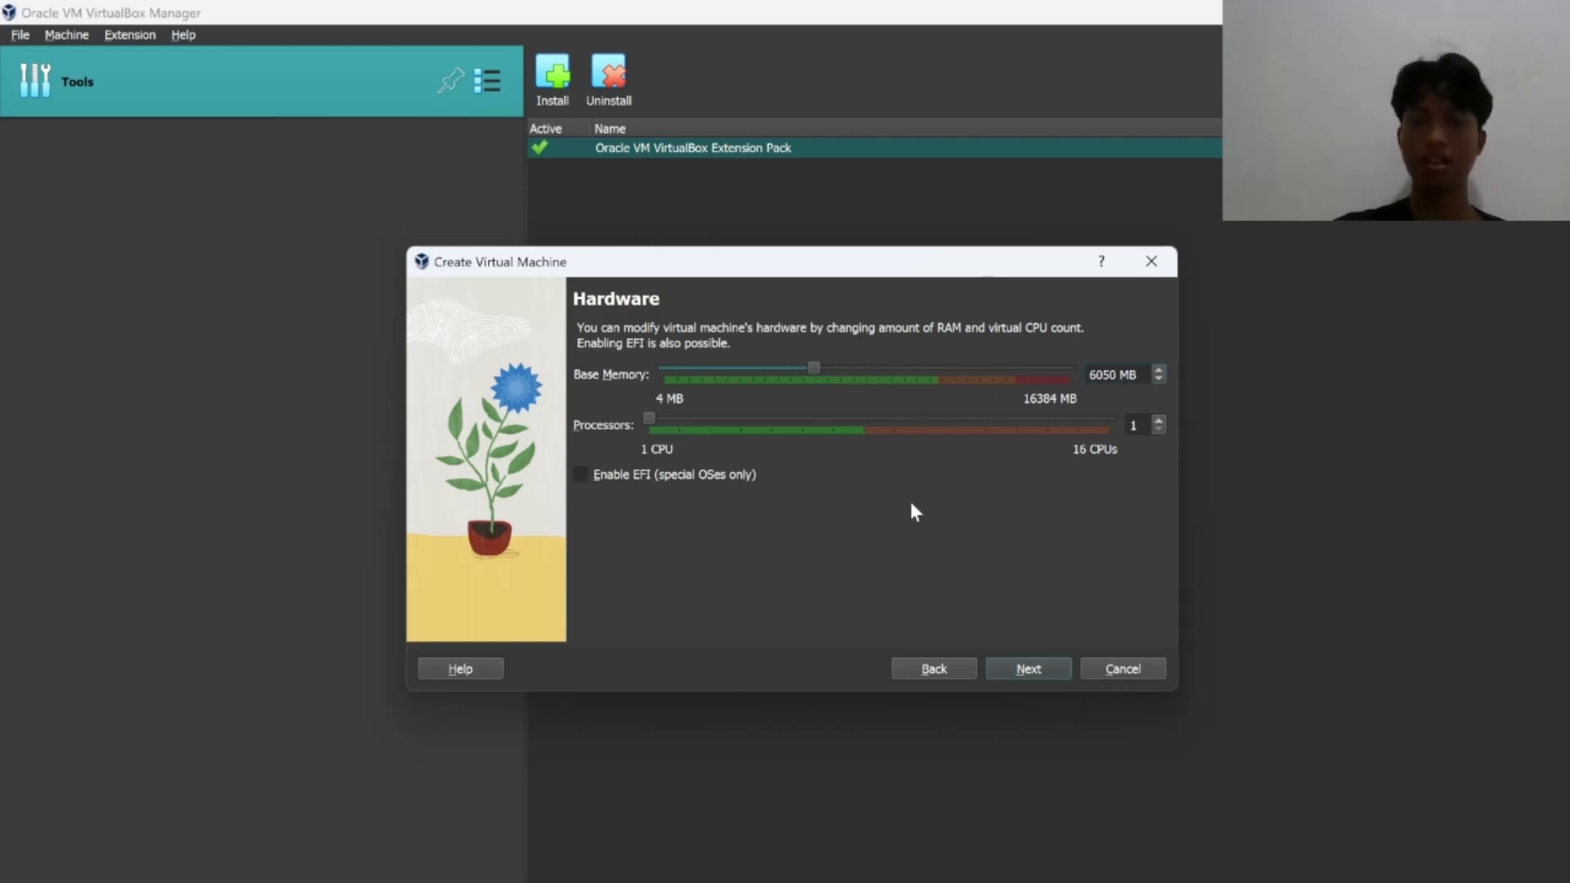
left_click(1158, 420)
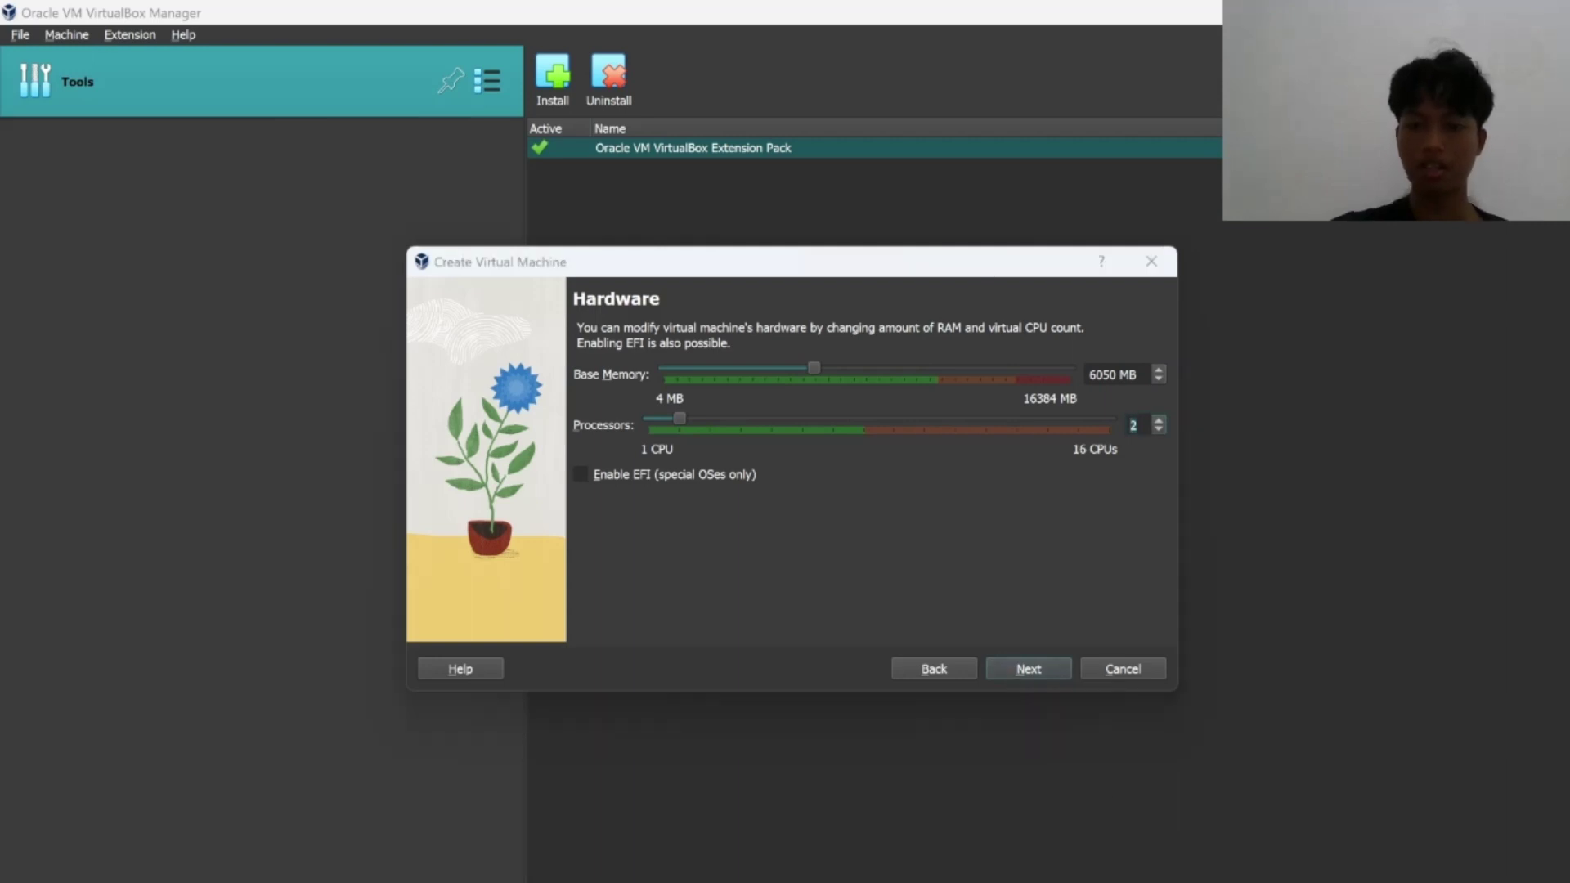
key("ctrl+shift+Escape")
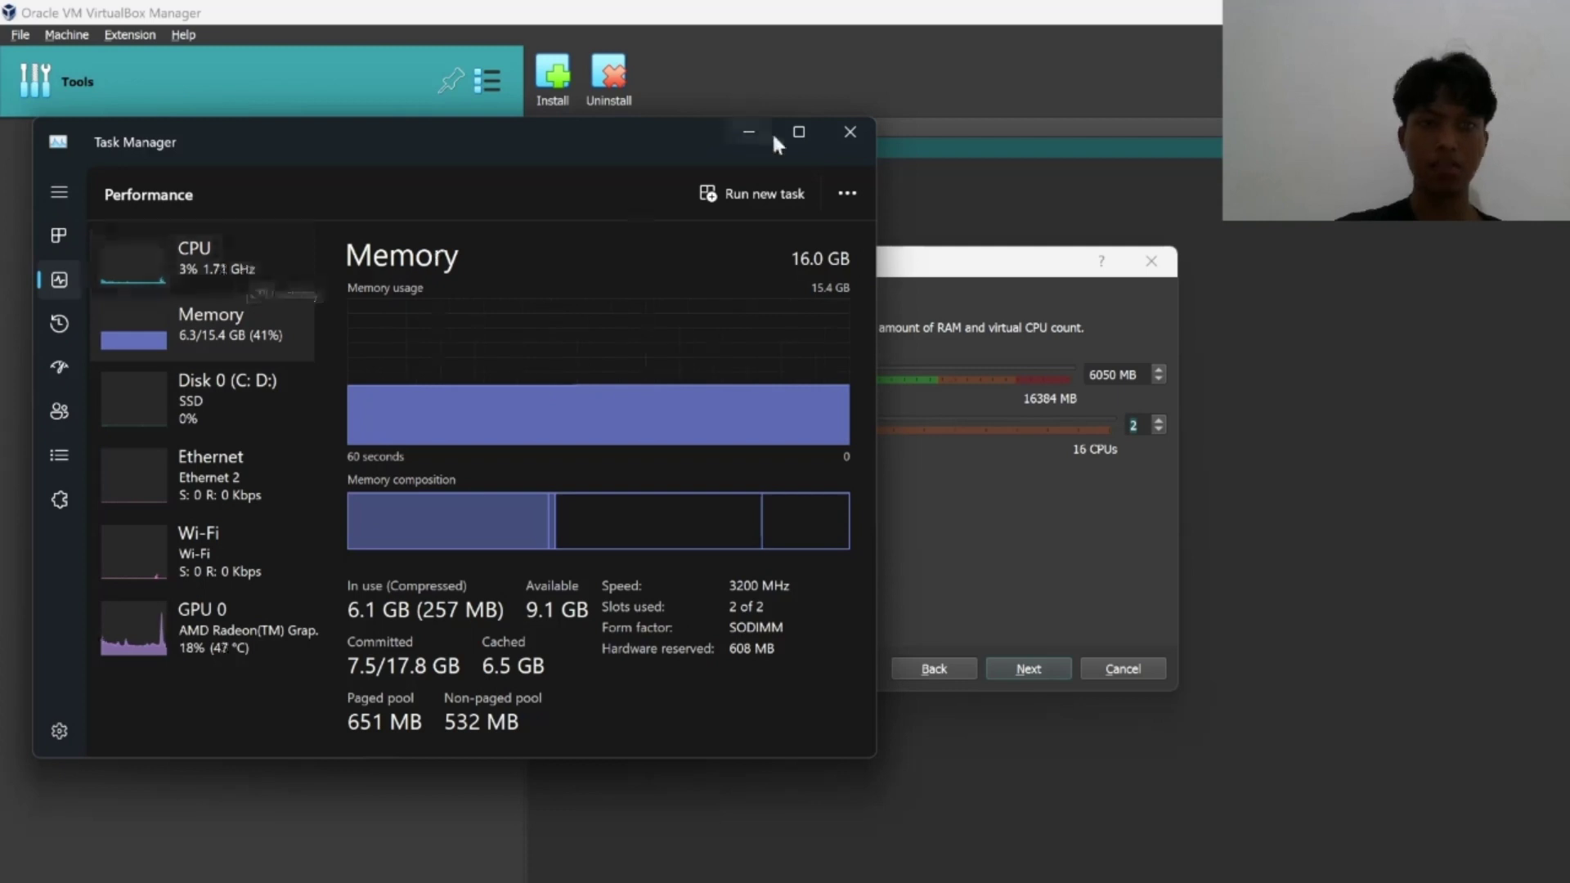
Minimize Task Manager to reveal the wizard's Hardware page again.
left_click(751, 136)
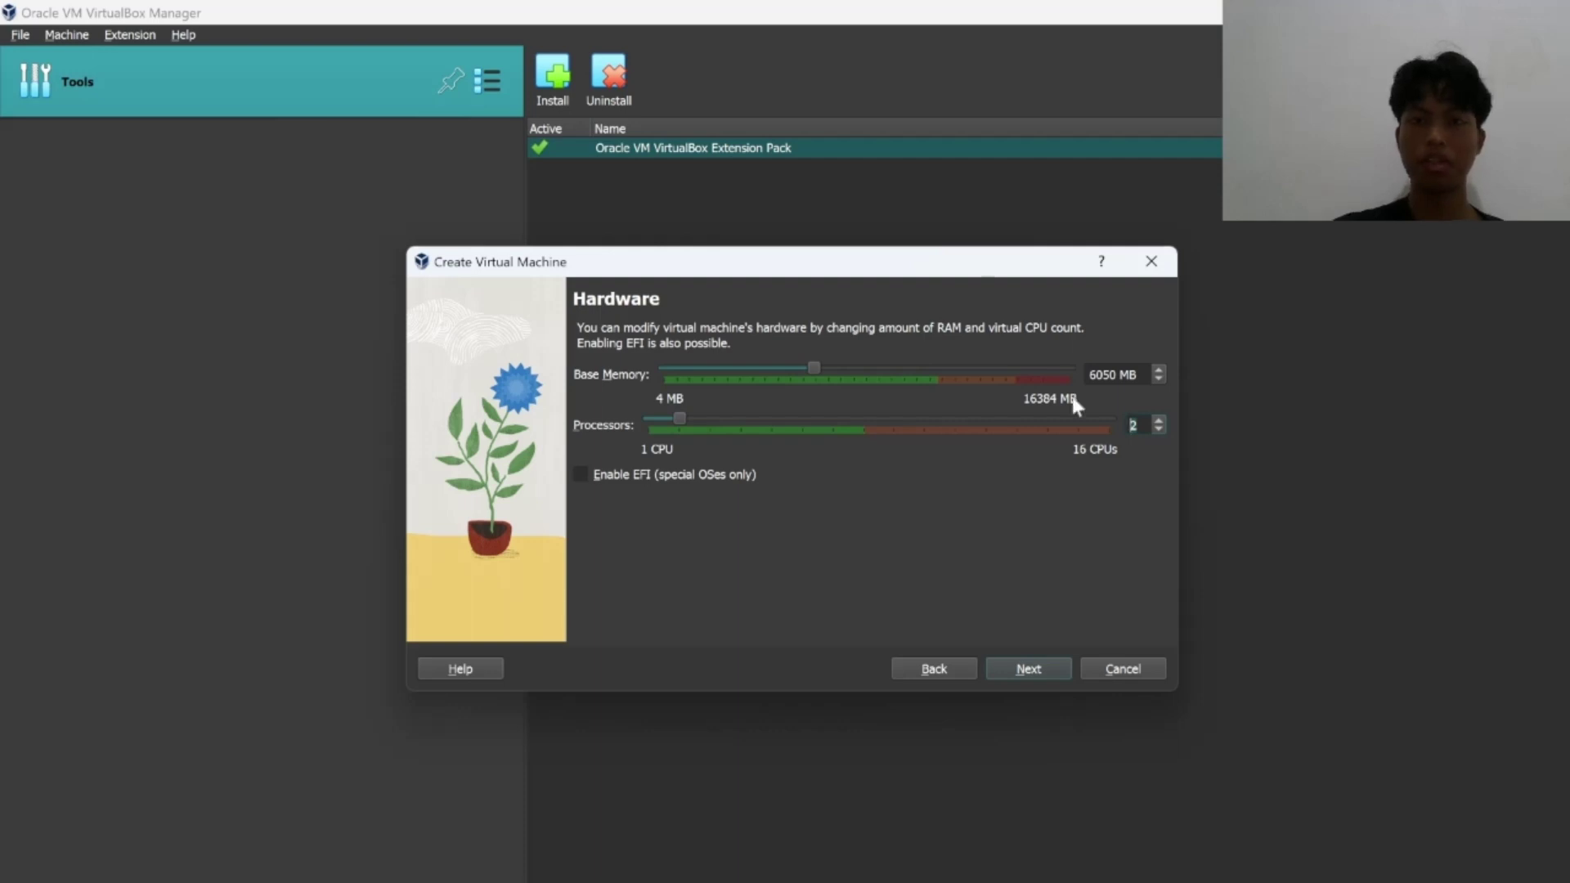
Re-enter 6050 MB base memory and continue to the virtual hard disk page.
left_click(1138, 375)
key("BackSpace")
key("BackSpace")
key("BackSpace")
key("BackSpace")
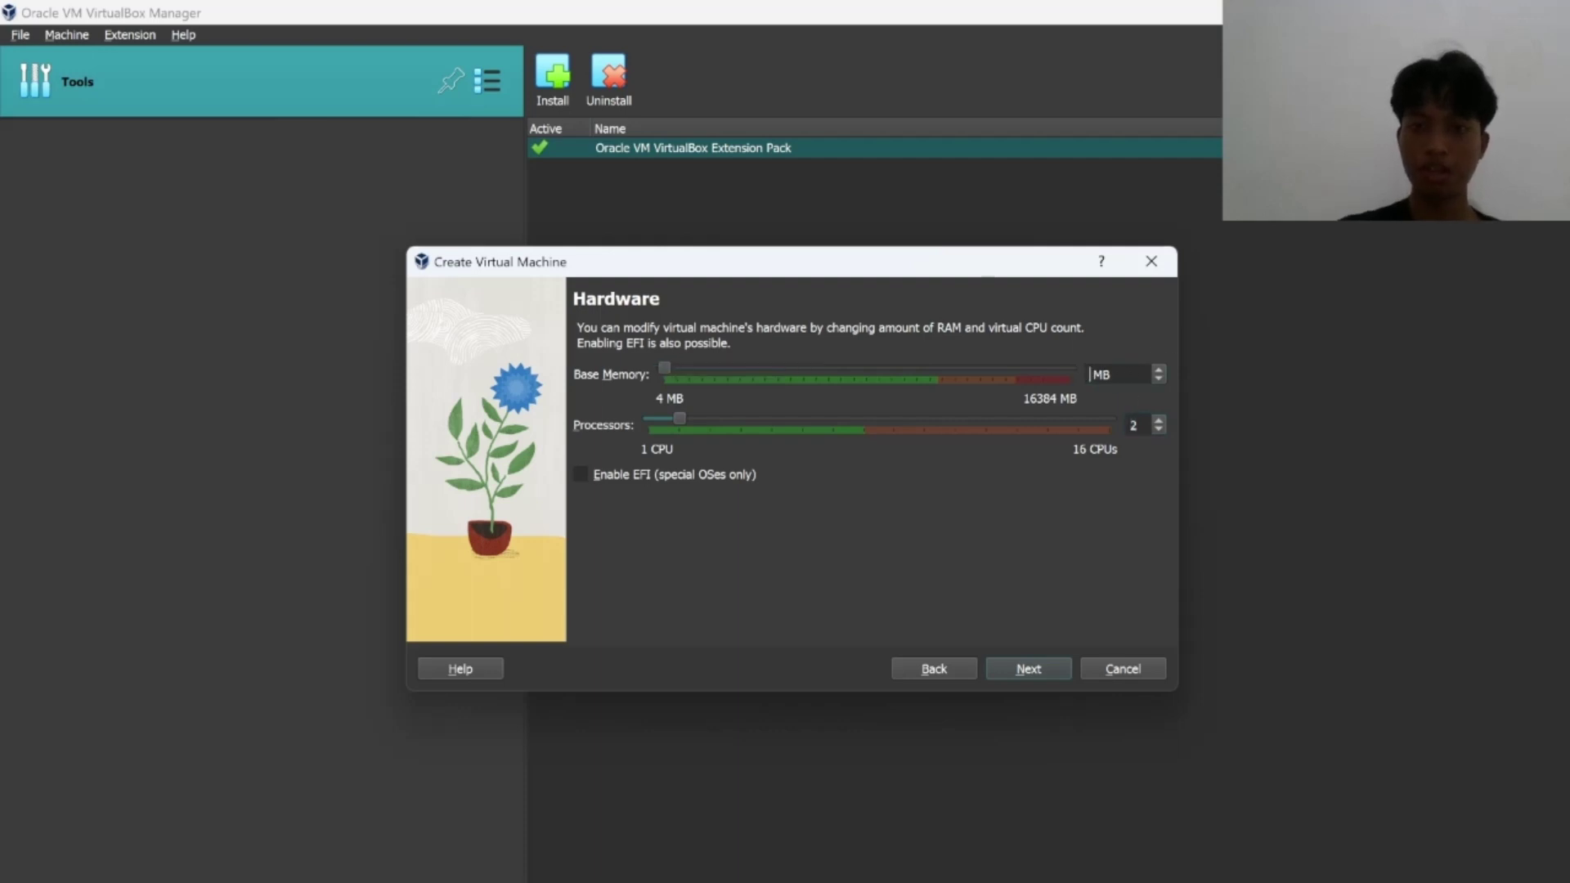
type("2040")
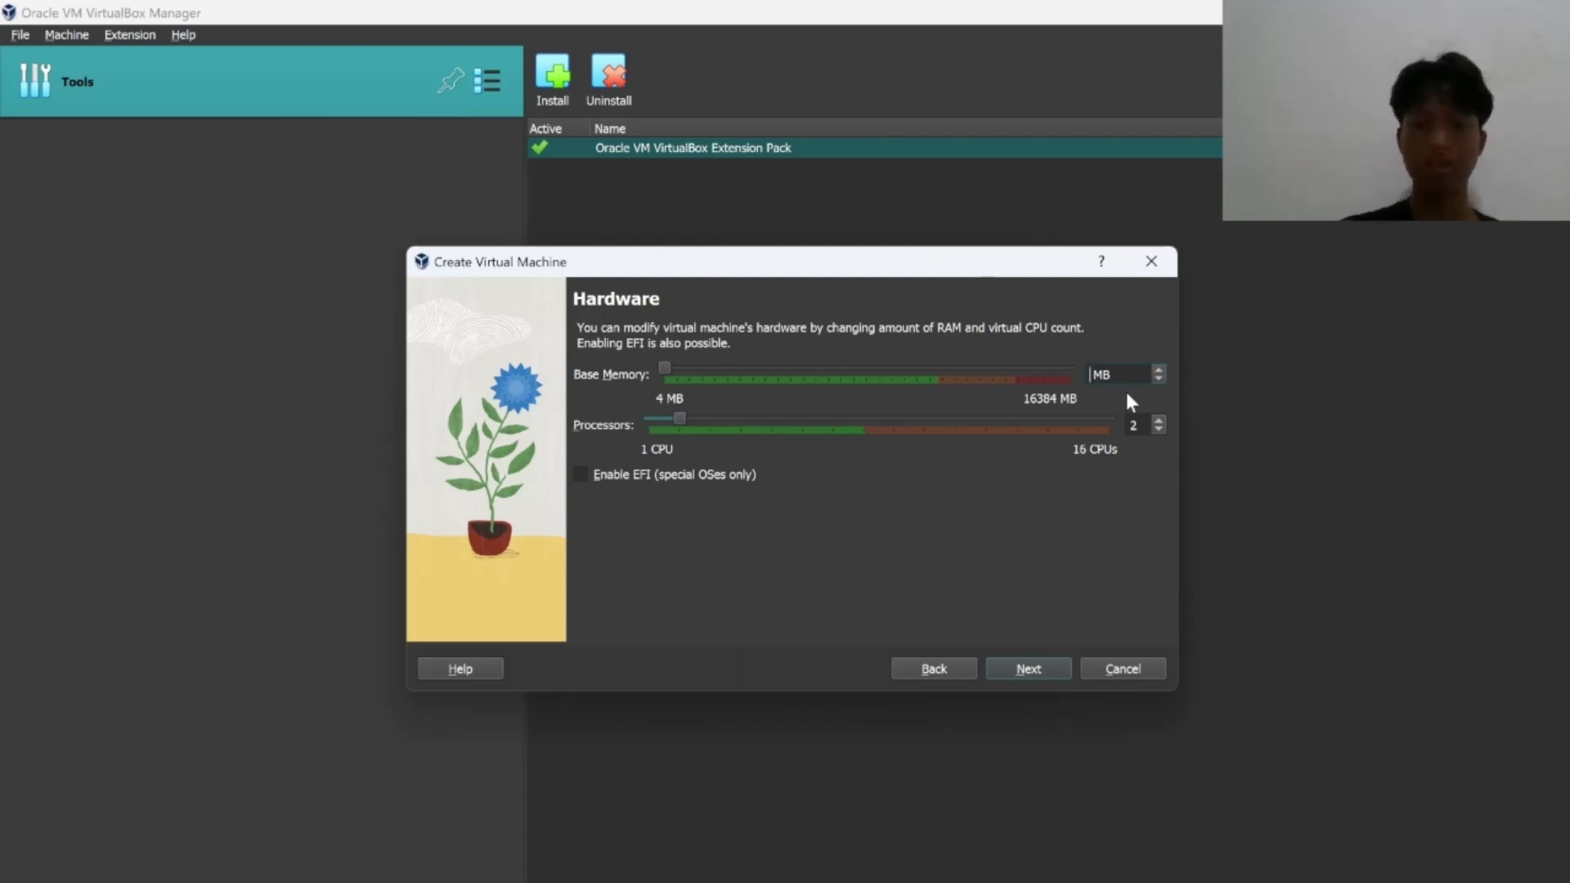
type("50")
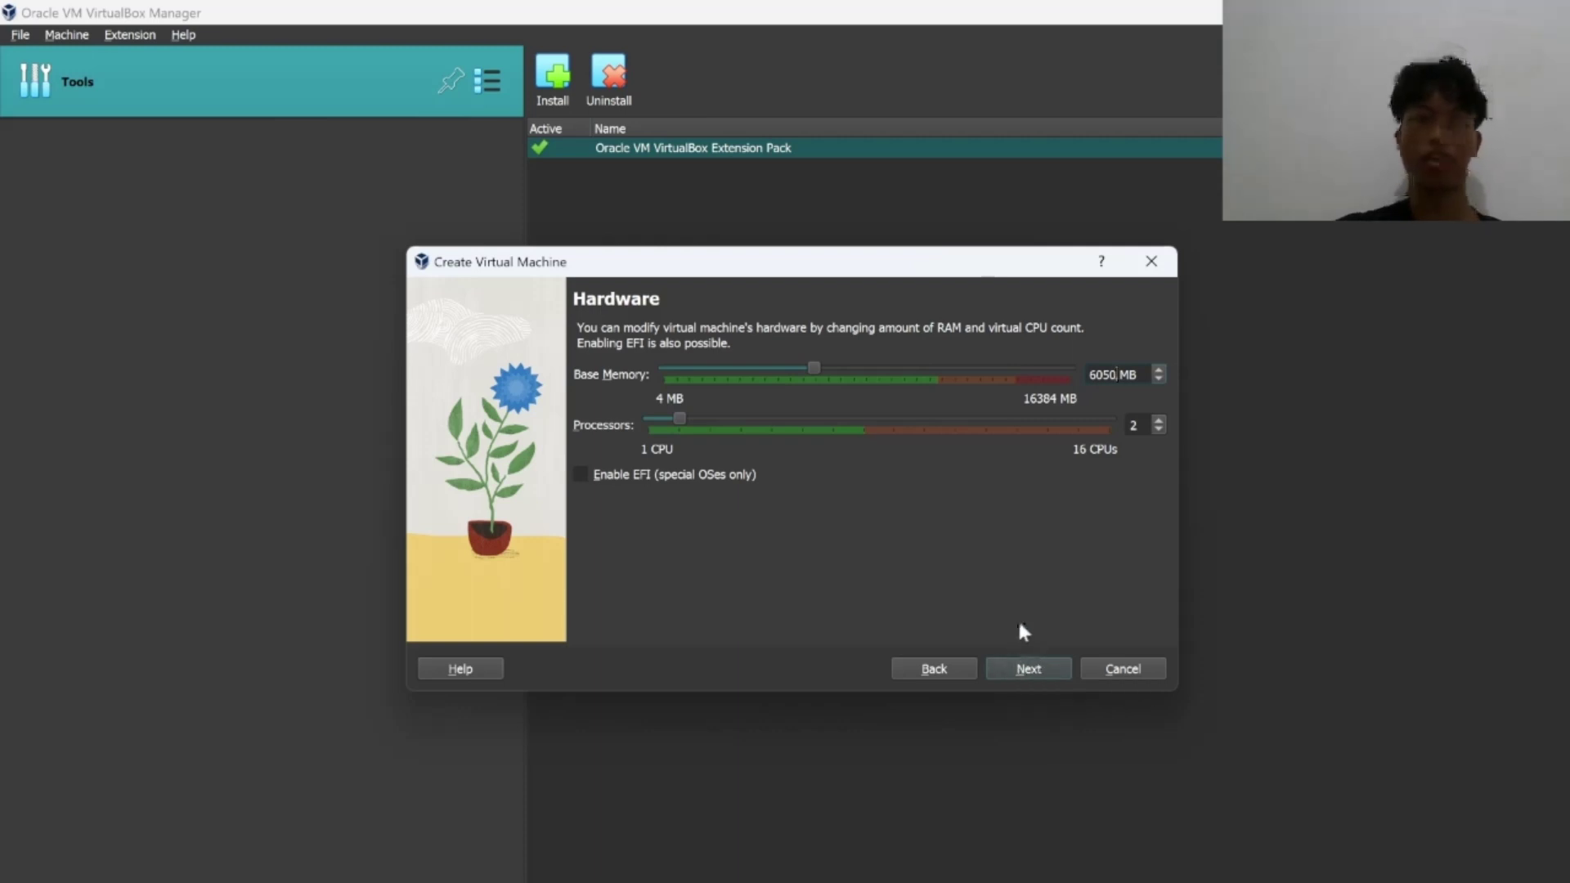
left_click(1022, 671)
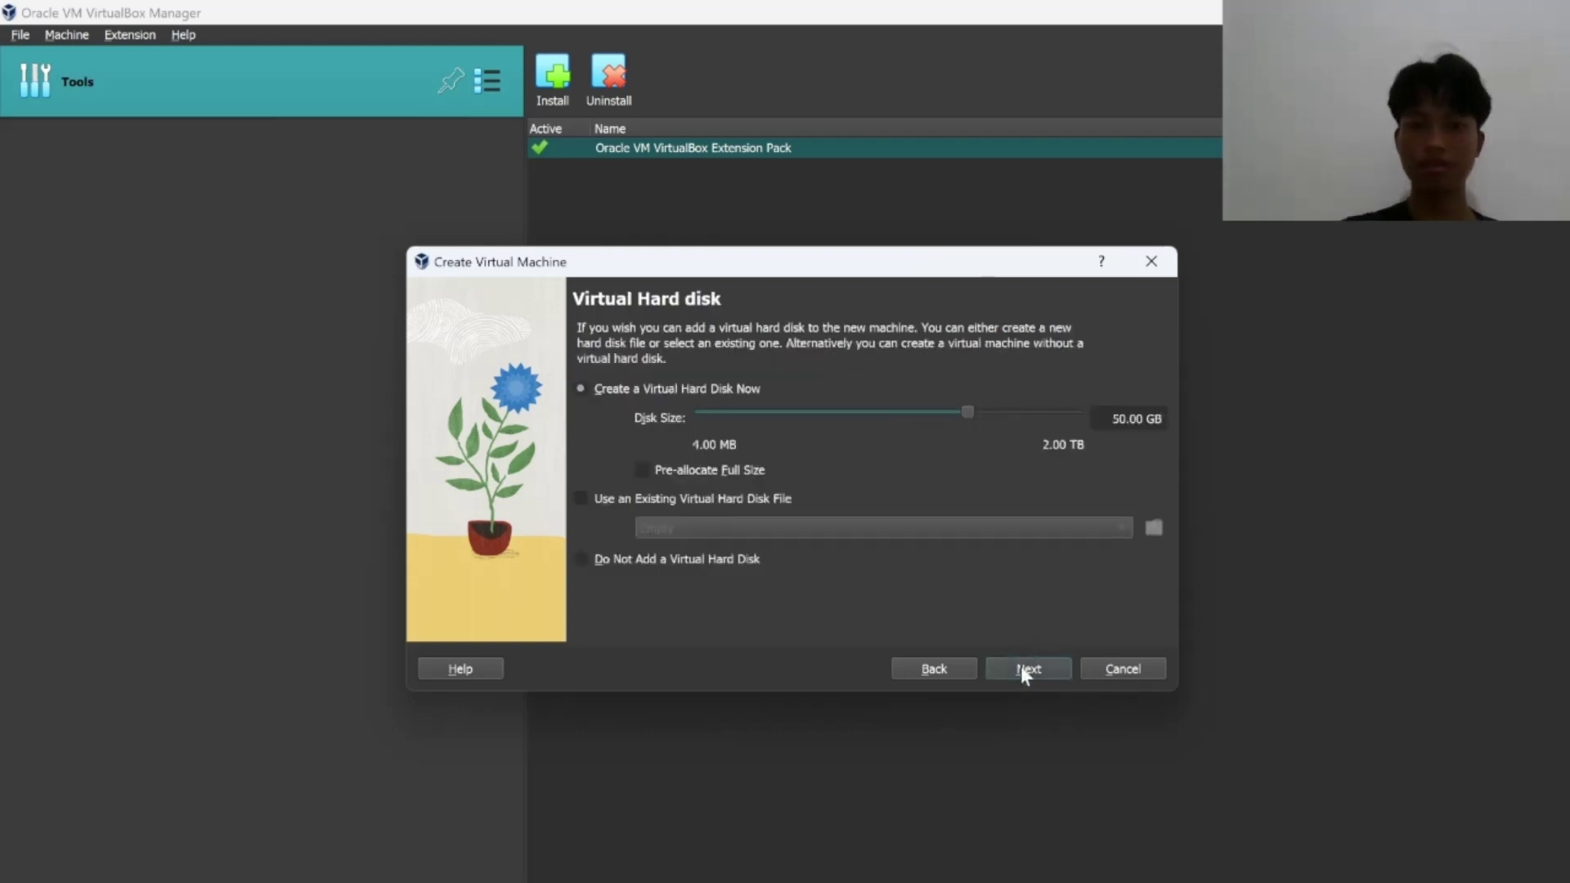
Keep the 50.00 GB virtual disk and review the Summary table.
left_click(1028, 679)
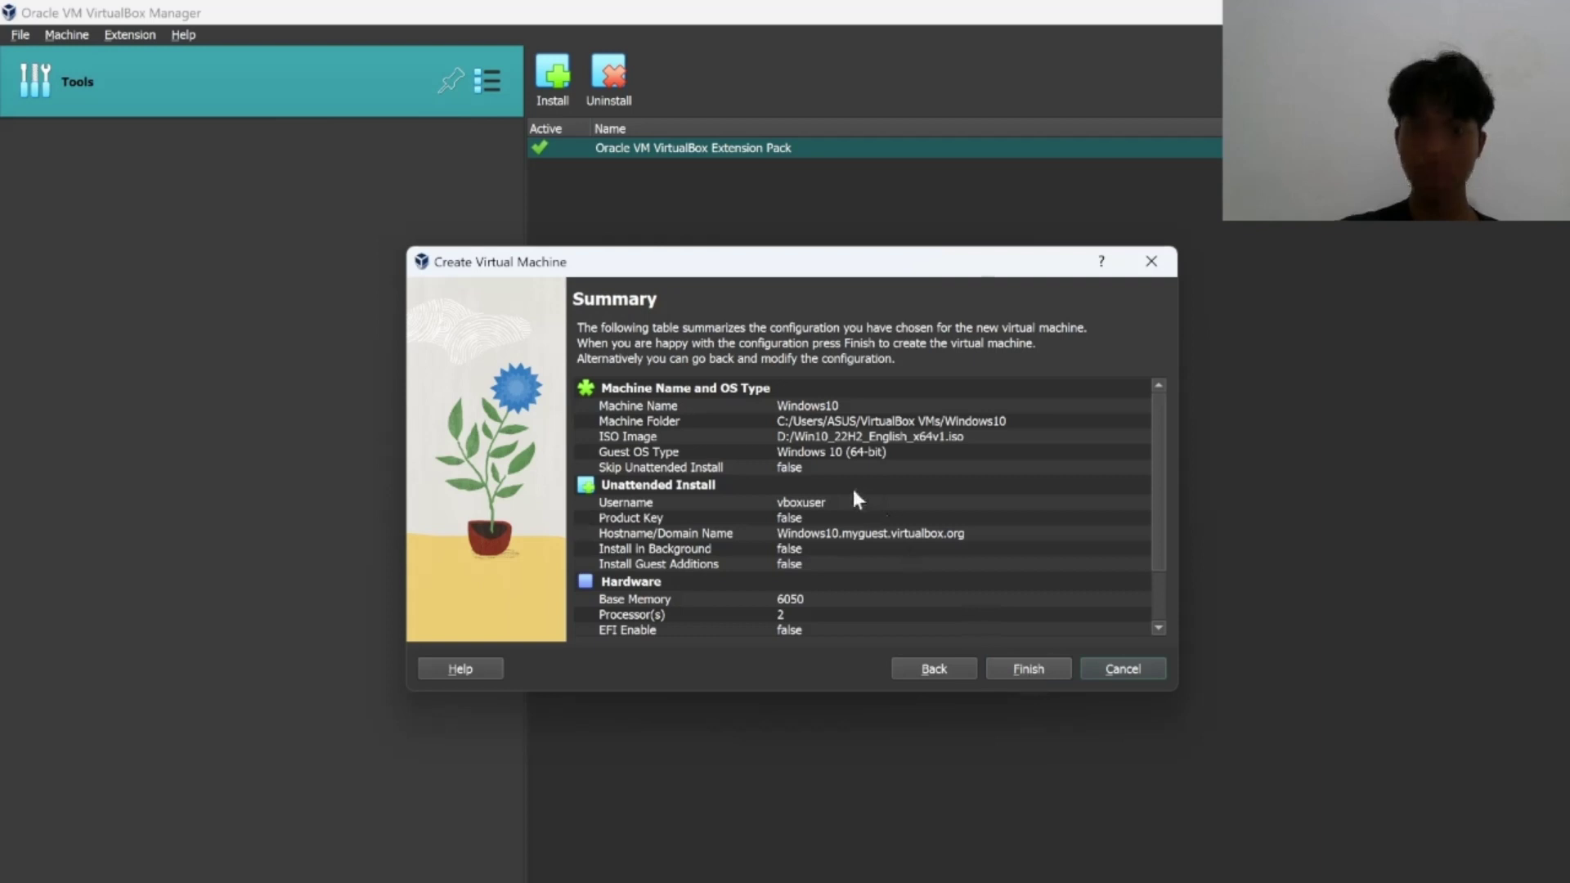
scroll(854, 493, "down", 2)
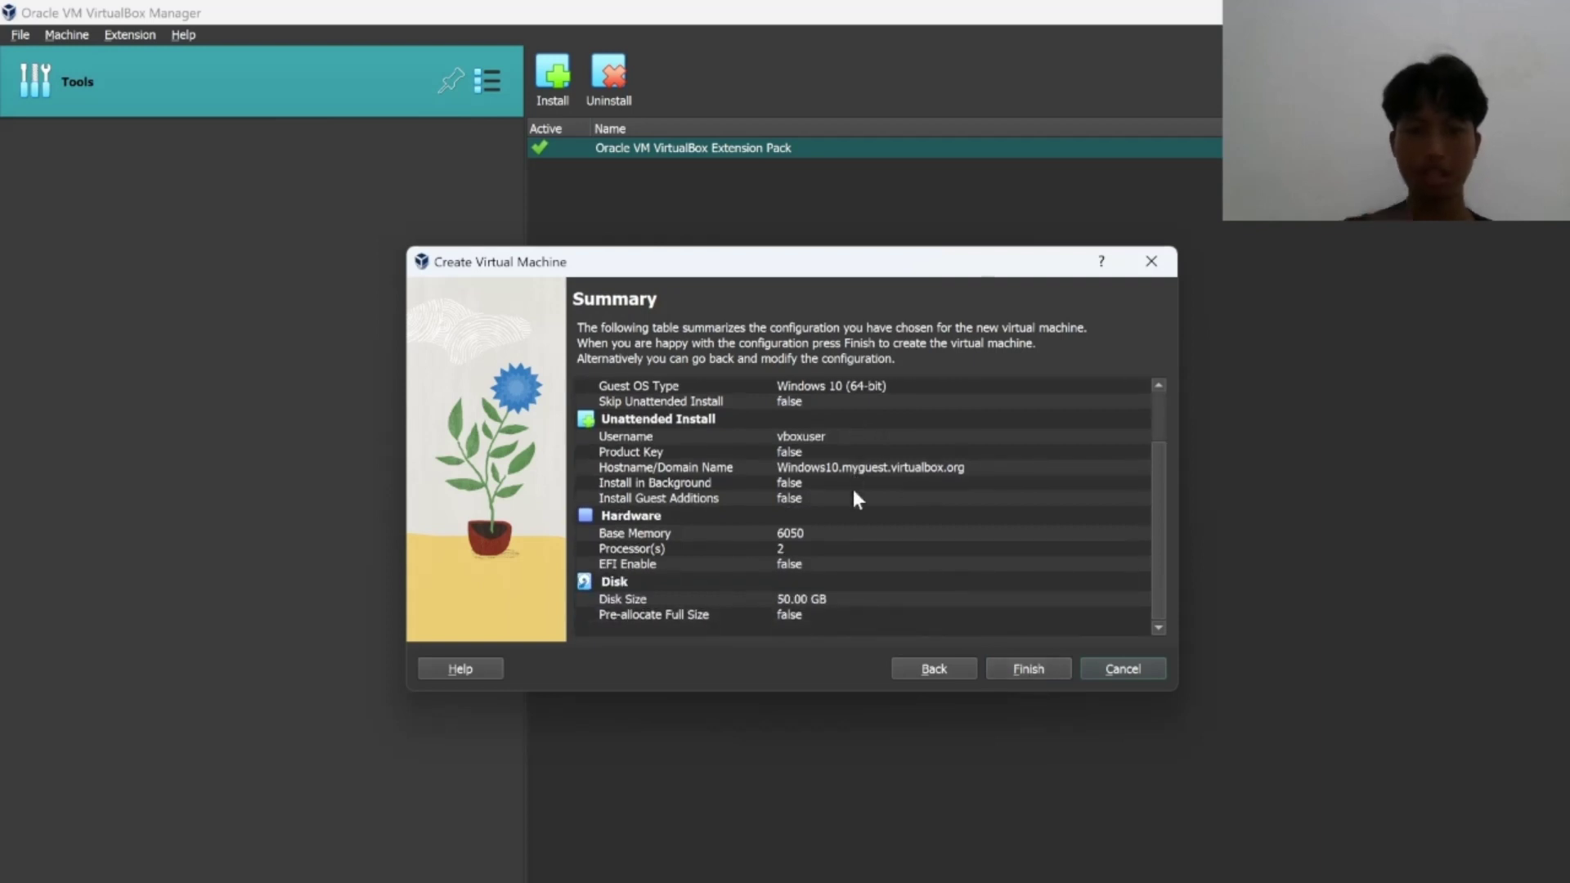
scroll(853, 493, "up", 2)
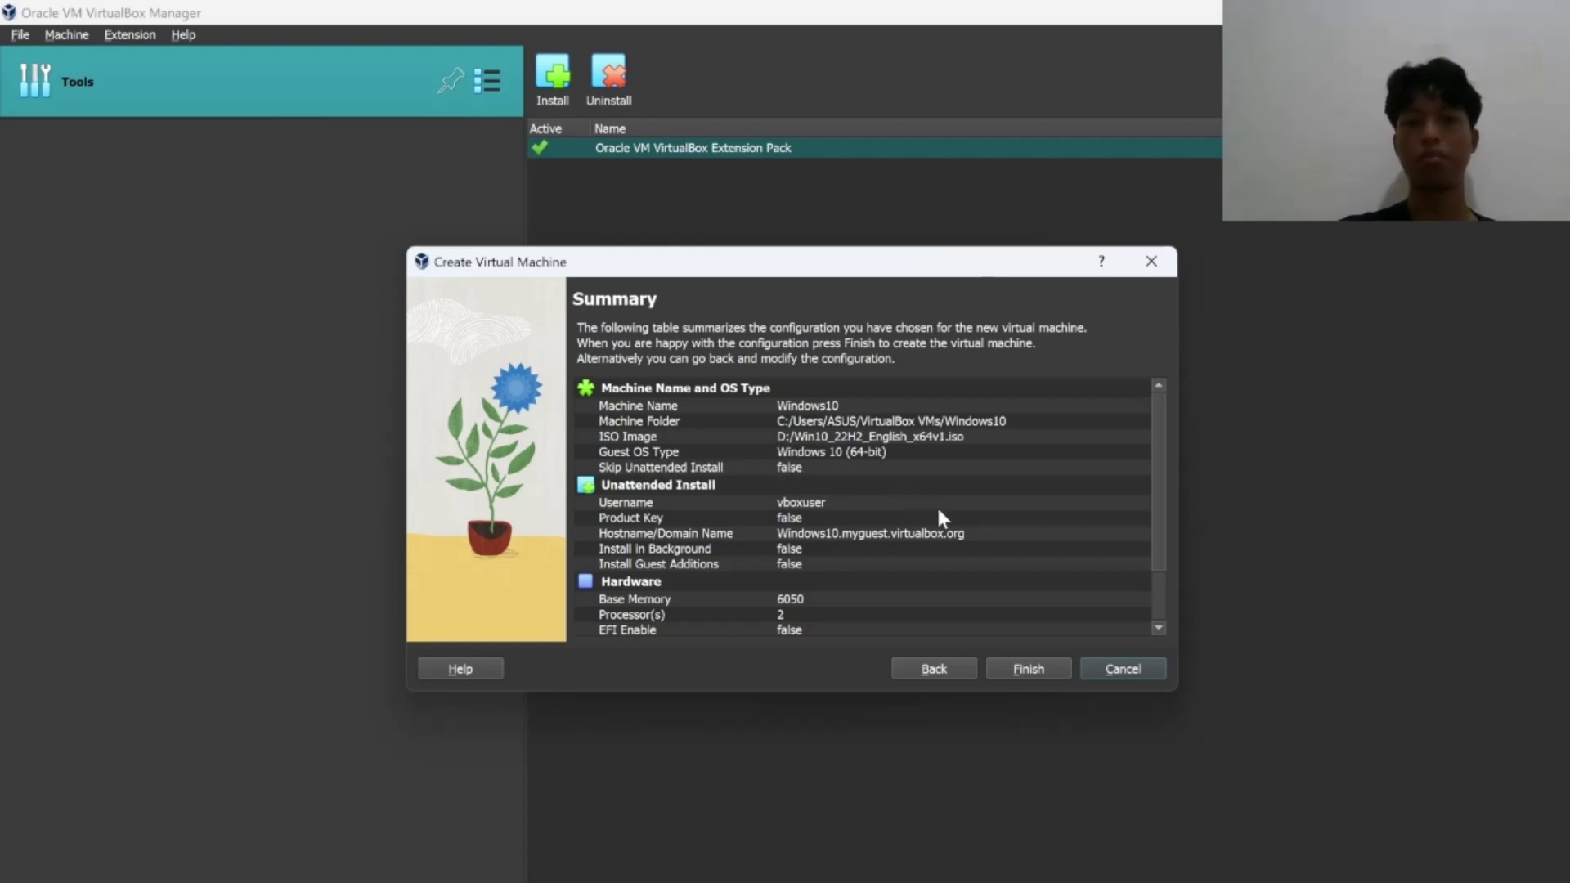
Finish creating Windows10, leave Floppy Device 0 empty, and restore the VM window.
left_click(1031, 669)
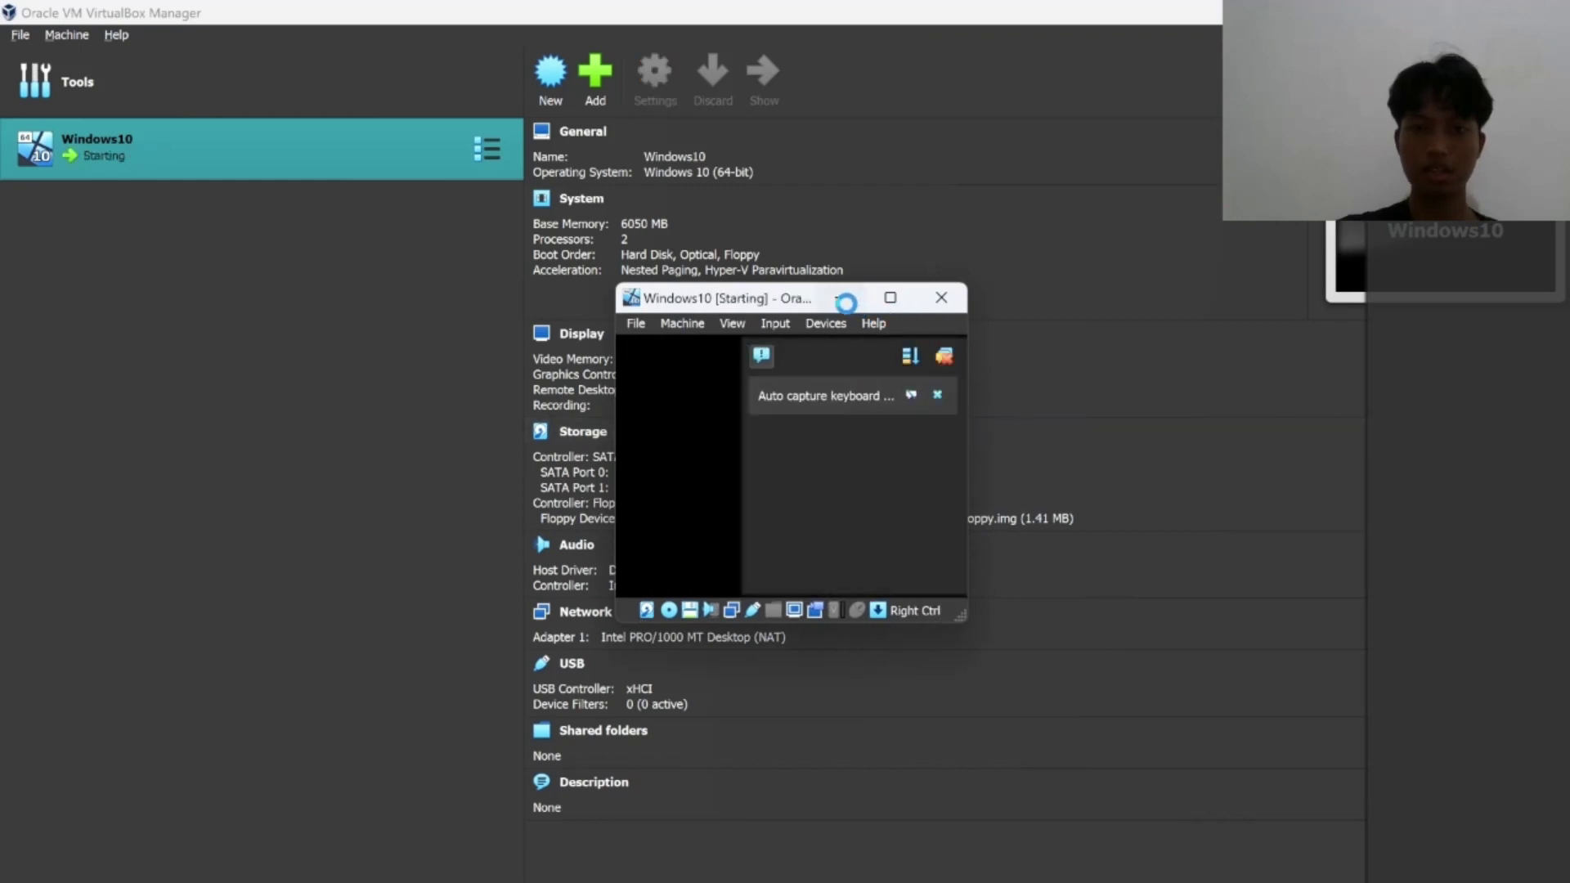
left_click(840, 299)
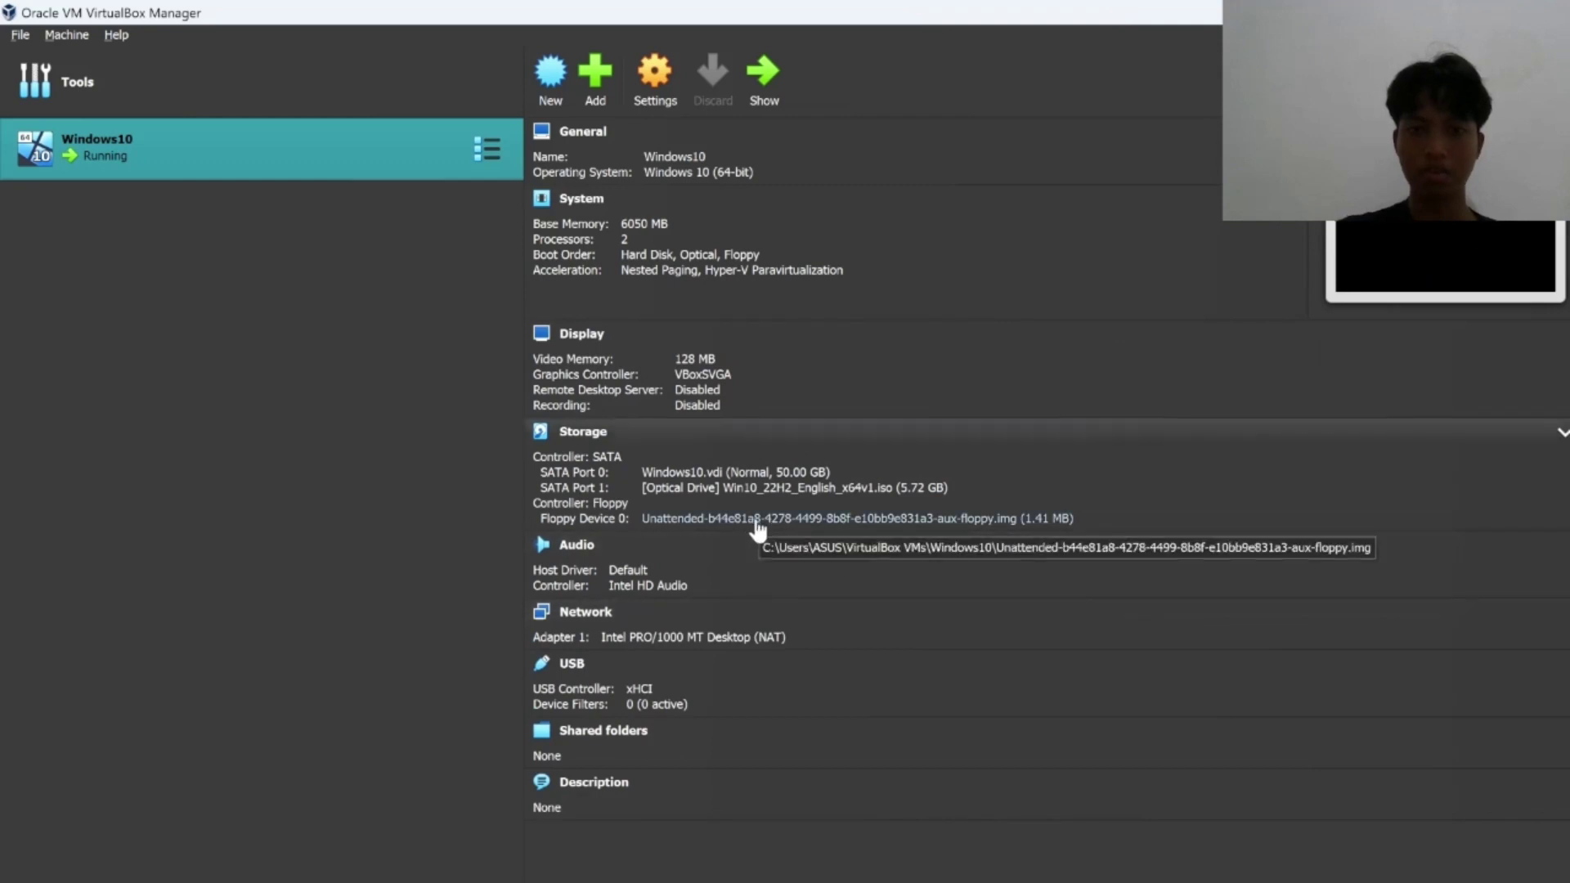
left_click(757, 521)
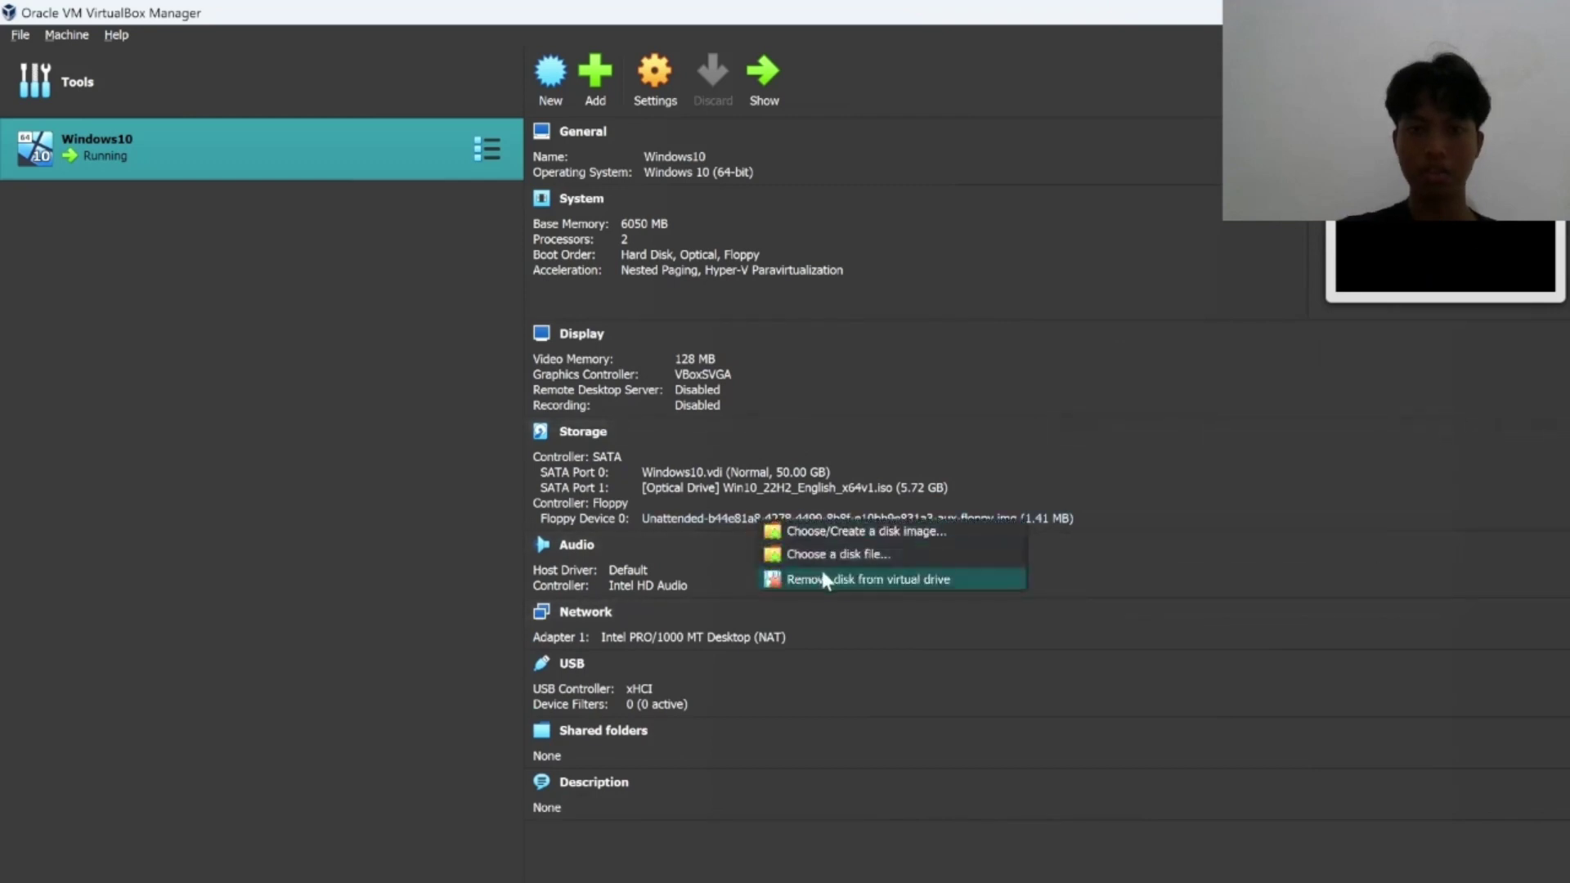
left_click(812, 531)
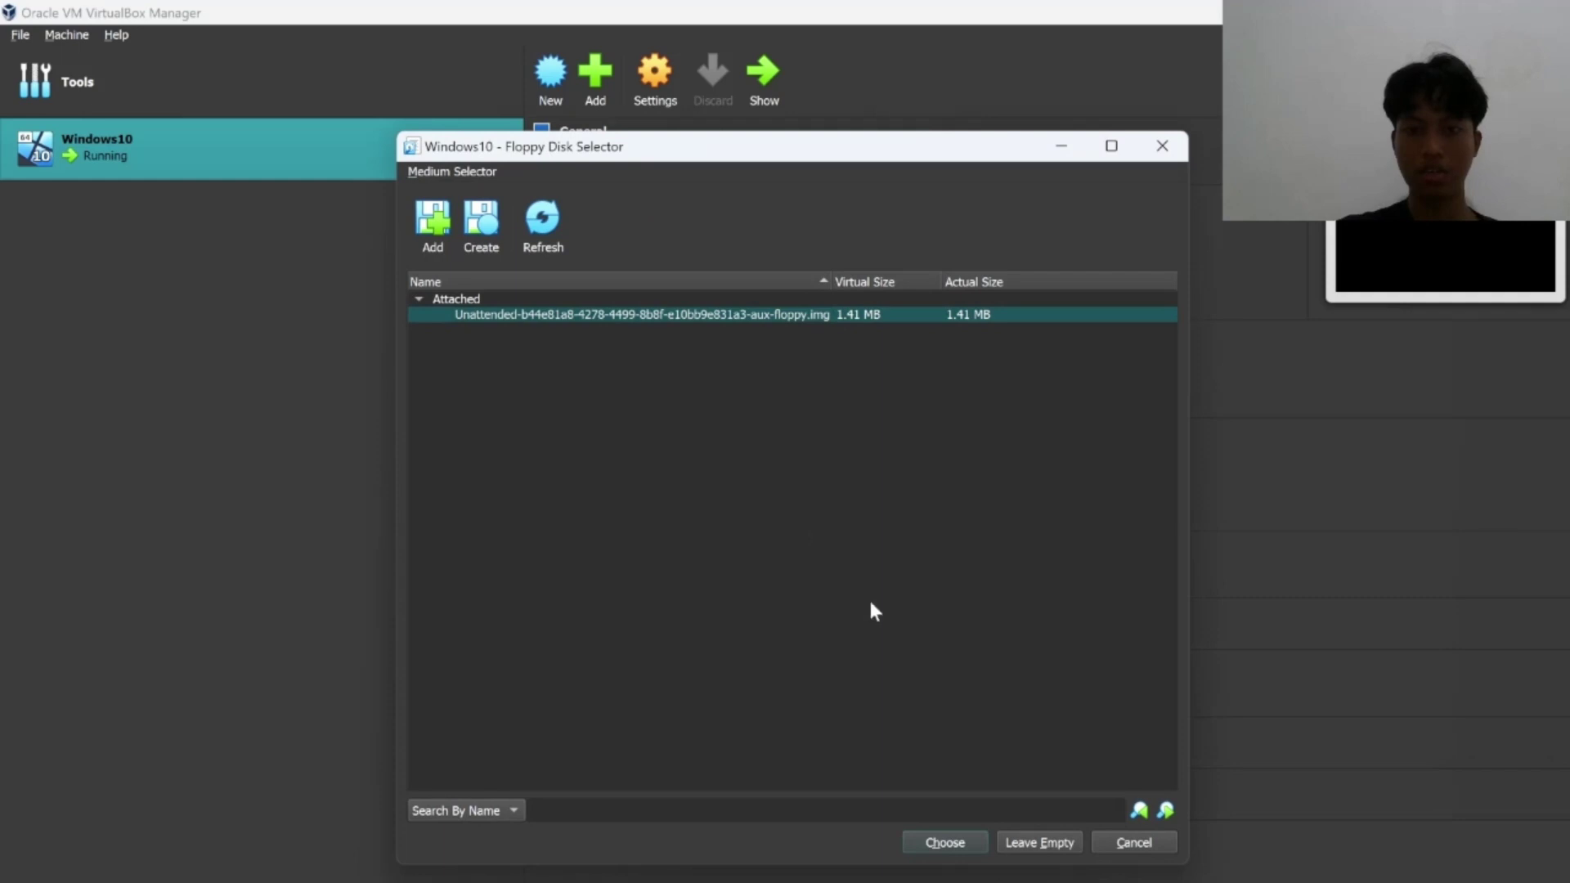
left_click(1033, 849)
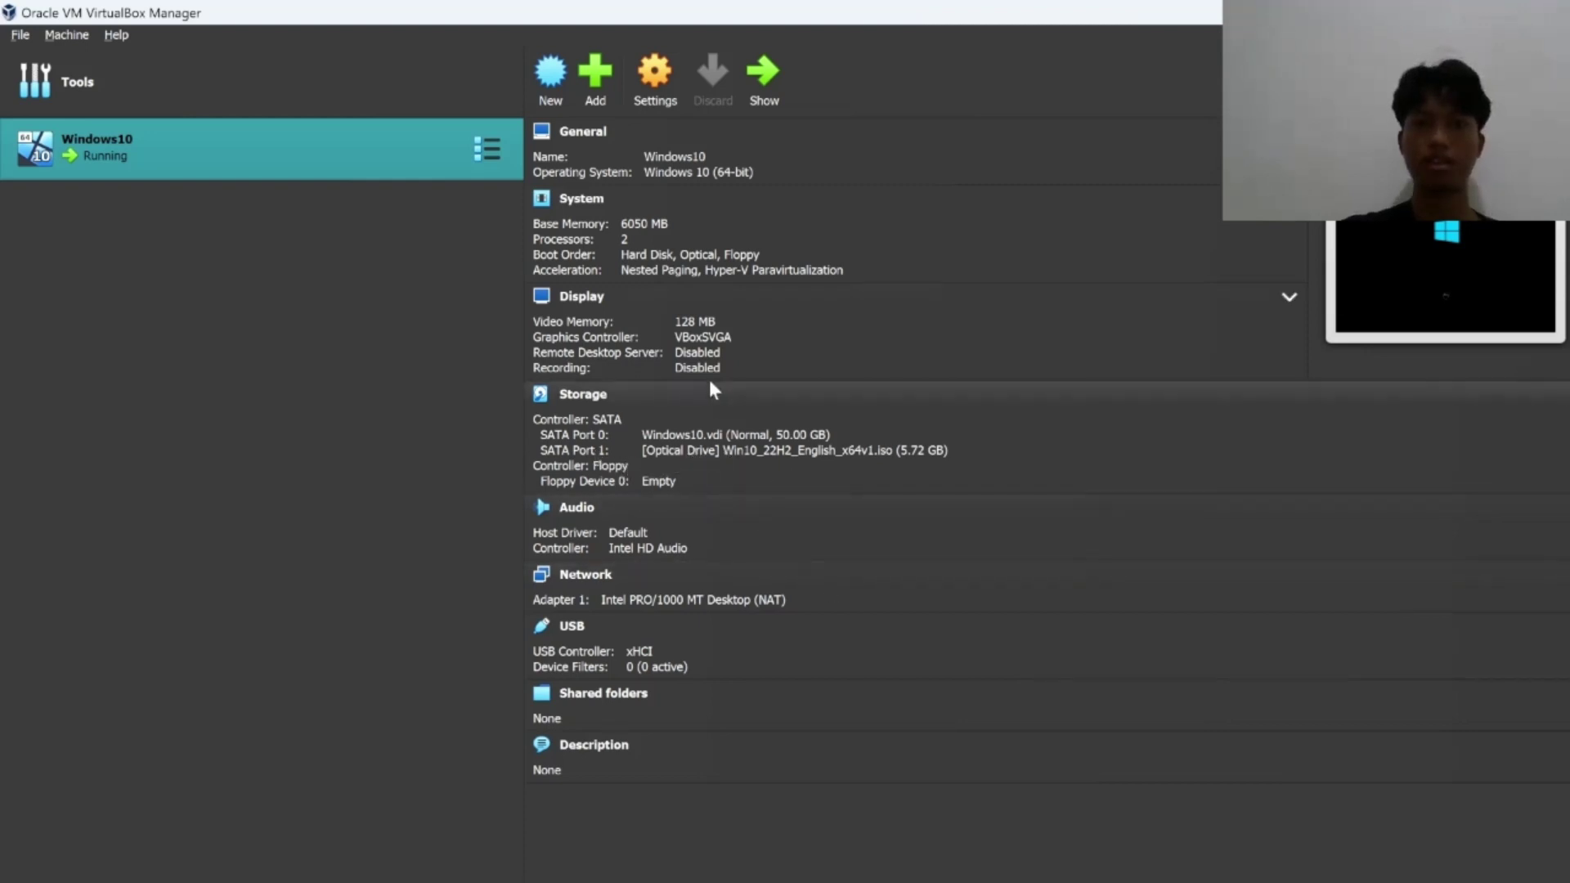
left_click(1239, 882)
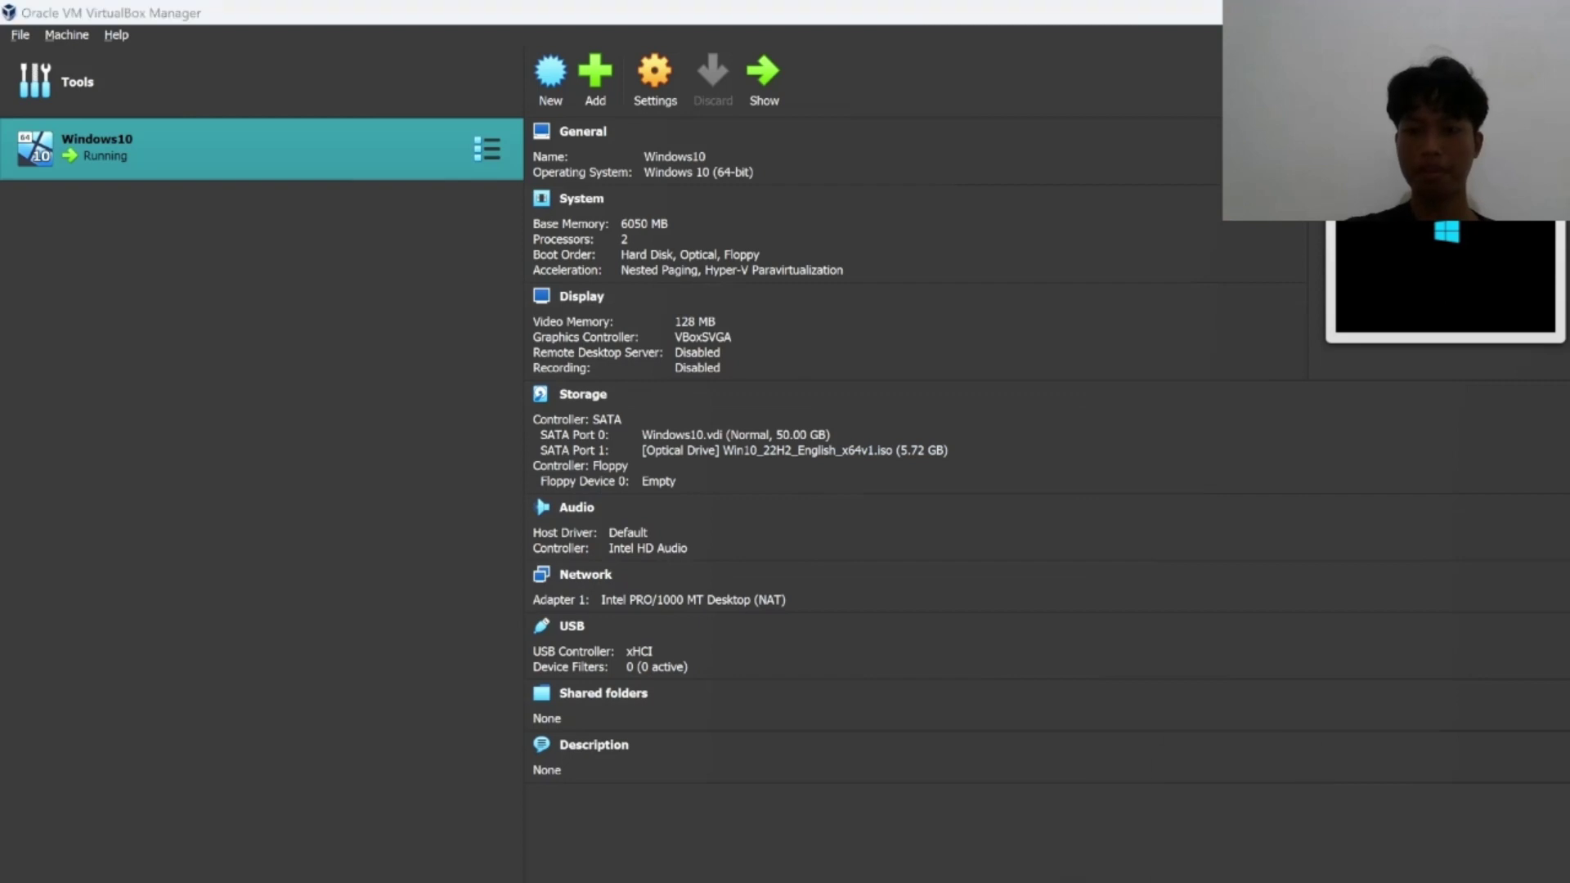
Maximize the Windows10 VM window so Windows Setup's language page fills the screen.
left_click(1100, 301)
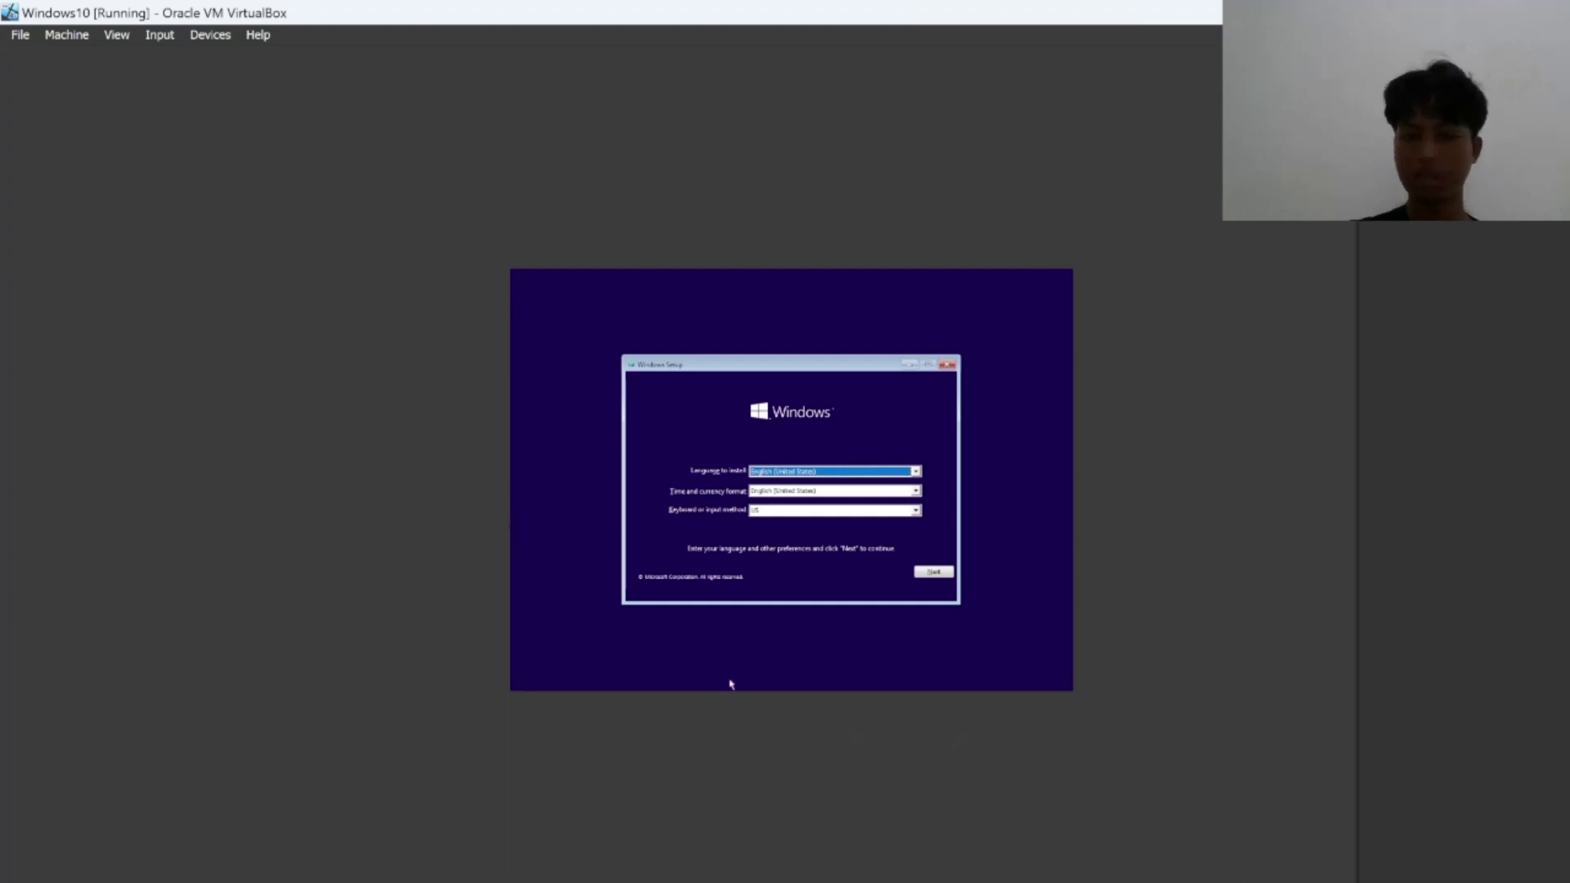
left_click(1361, 881)
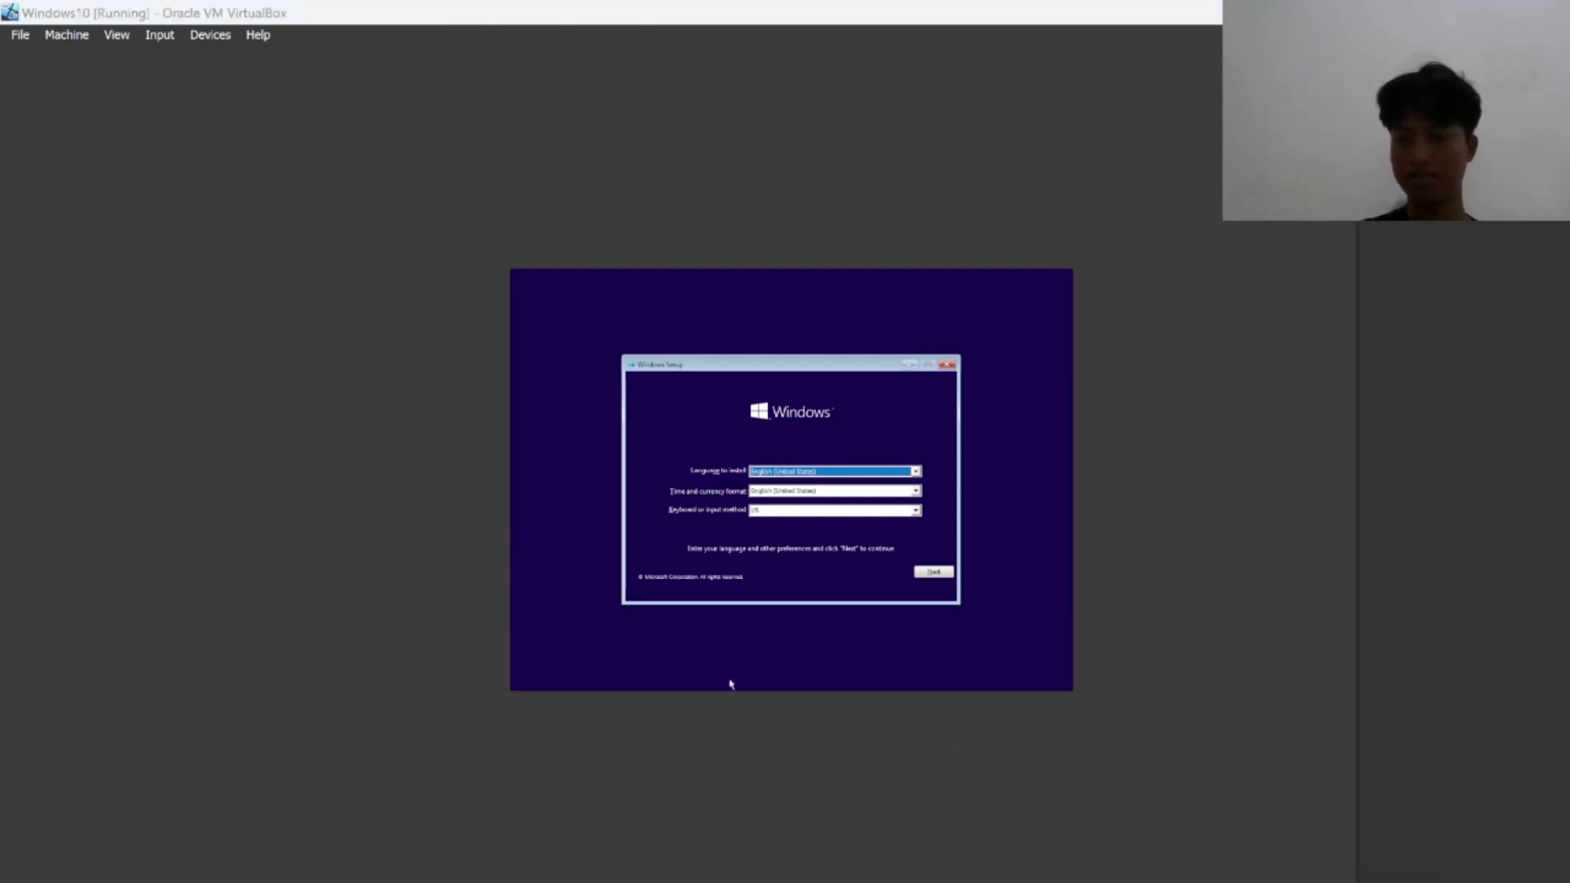
Switch the host's Wi-Fi off in Quick Settings and close the panel.
left_click(1280, 442)
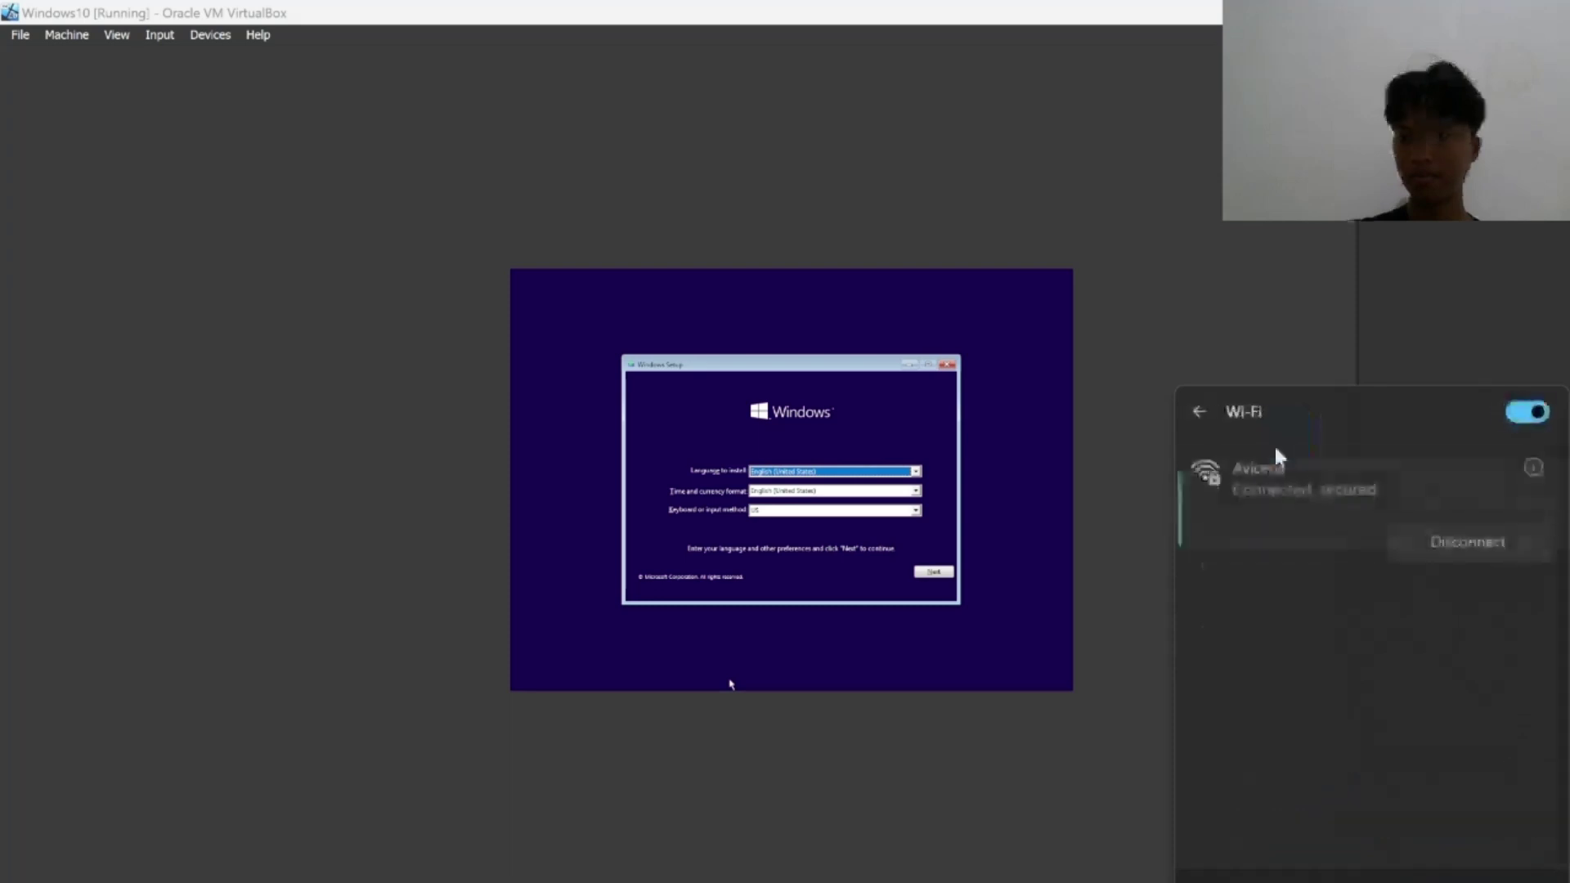
left_click(1527, 416)
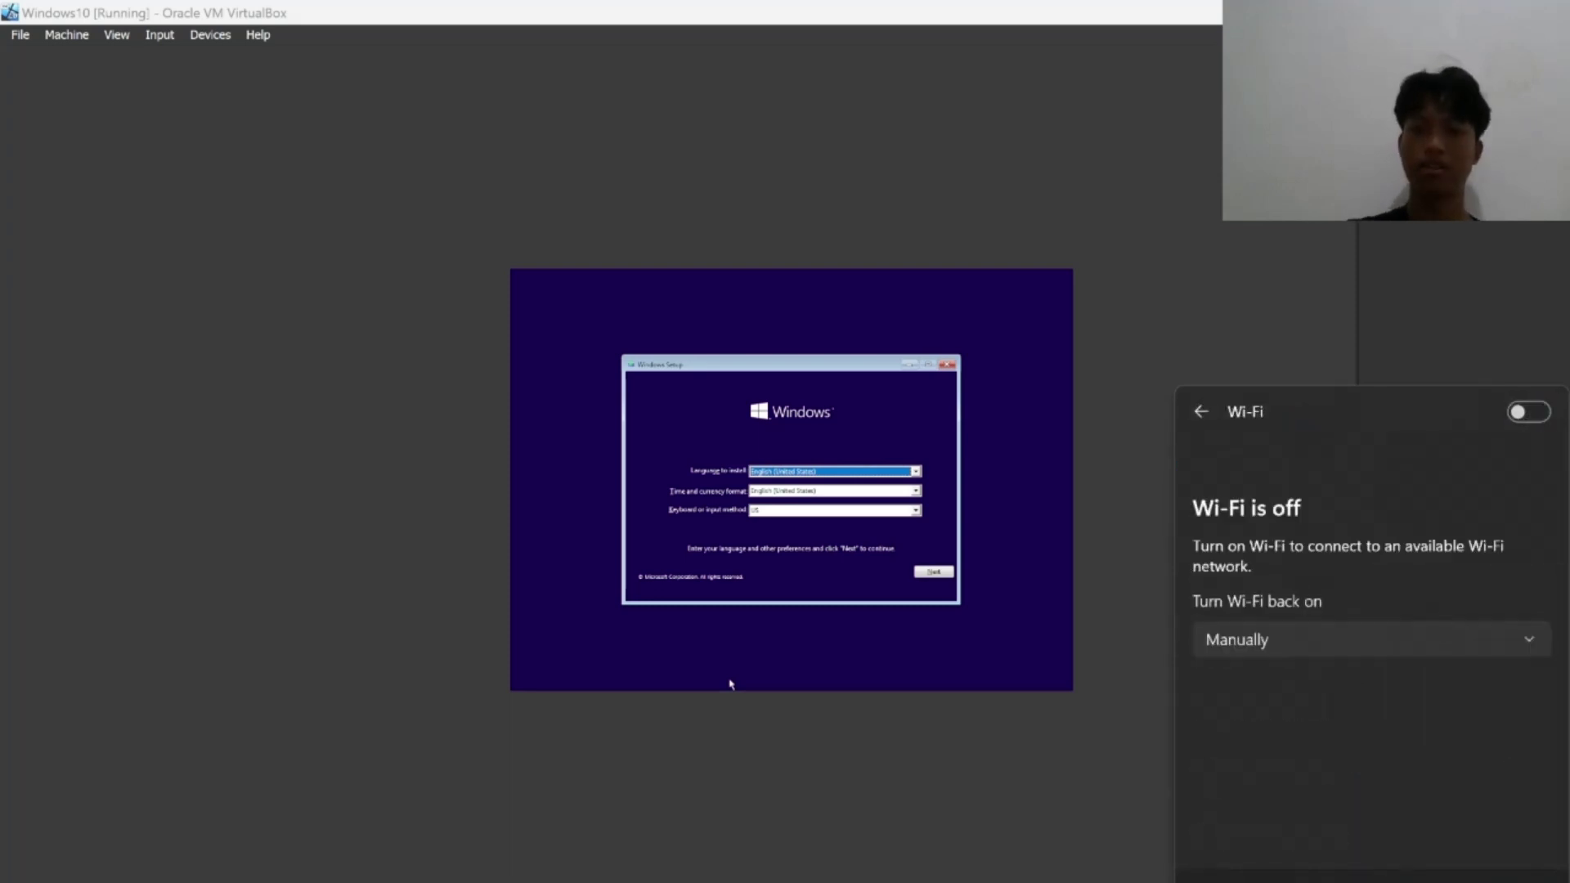
left_click(730, 684)
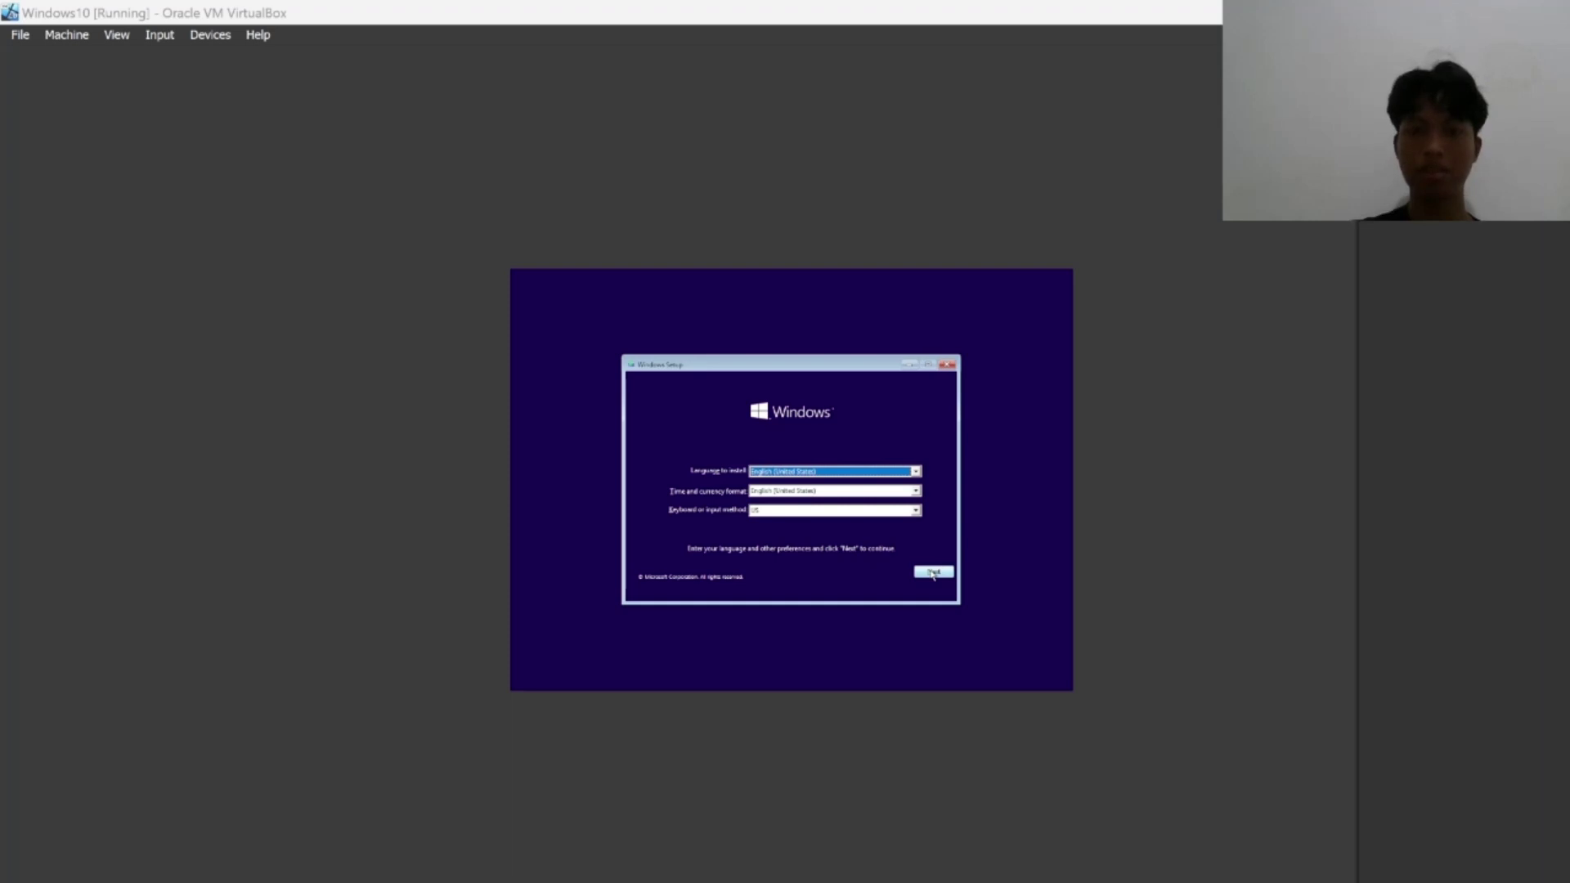
Keep the default language and keyboard settings, then start the Windows 10 installation with Install now.
left_click(933, 572)
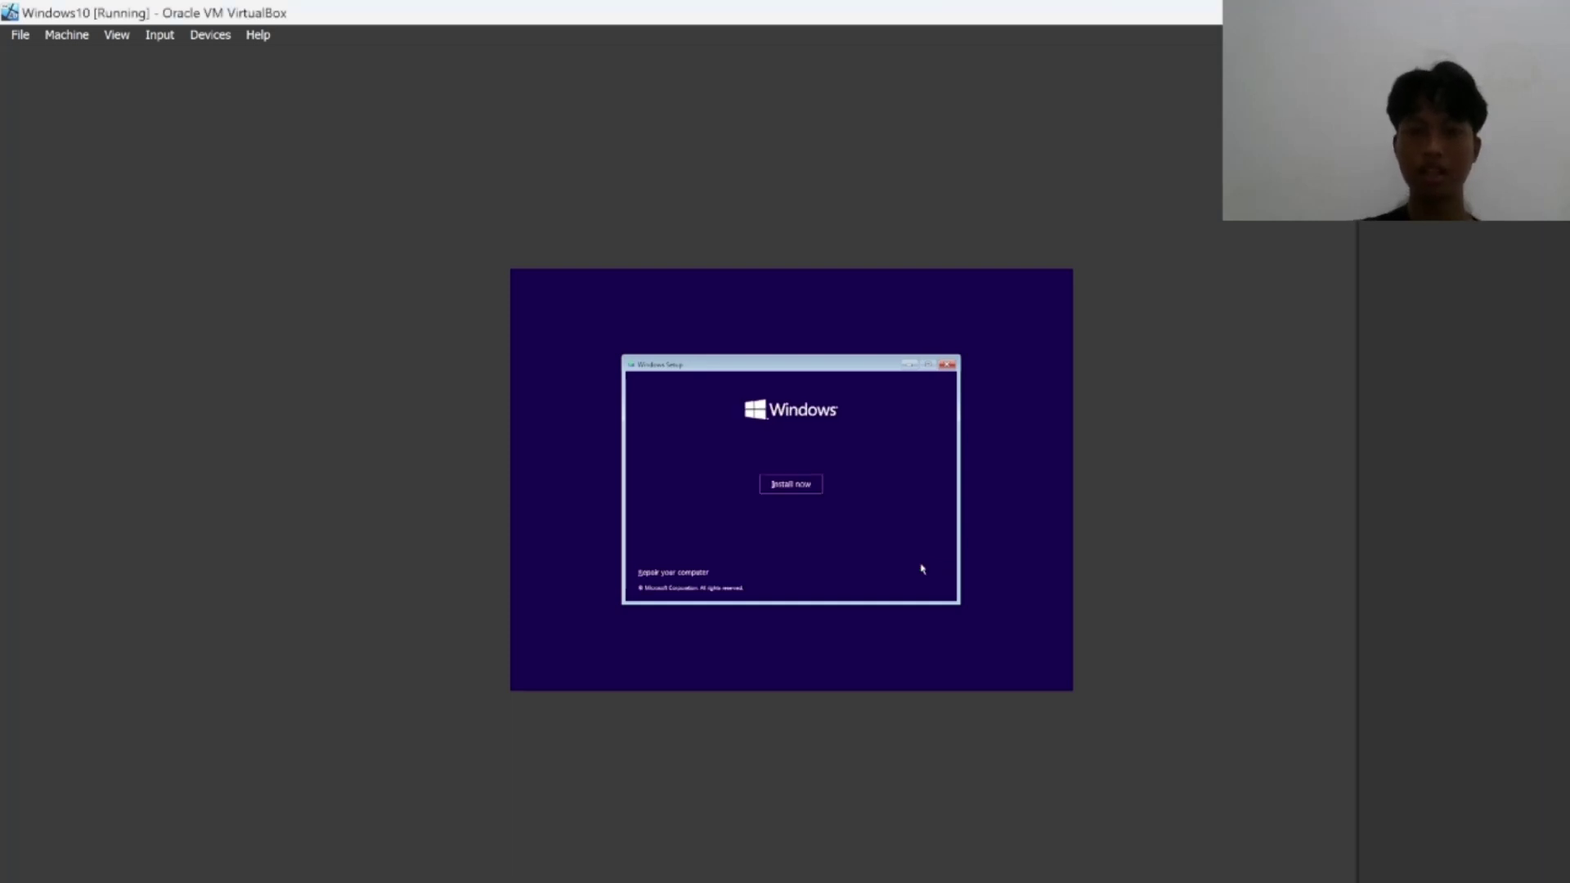
left_click(807, 489)
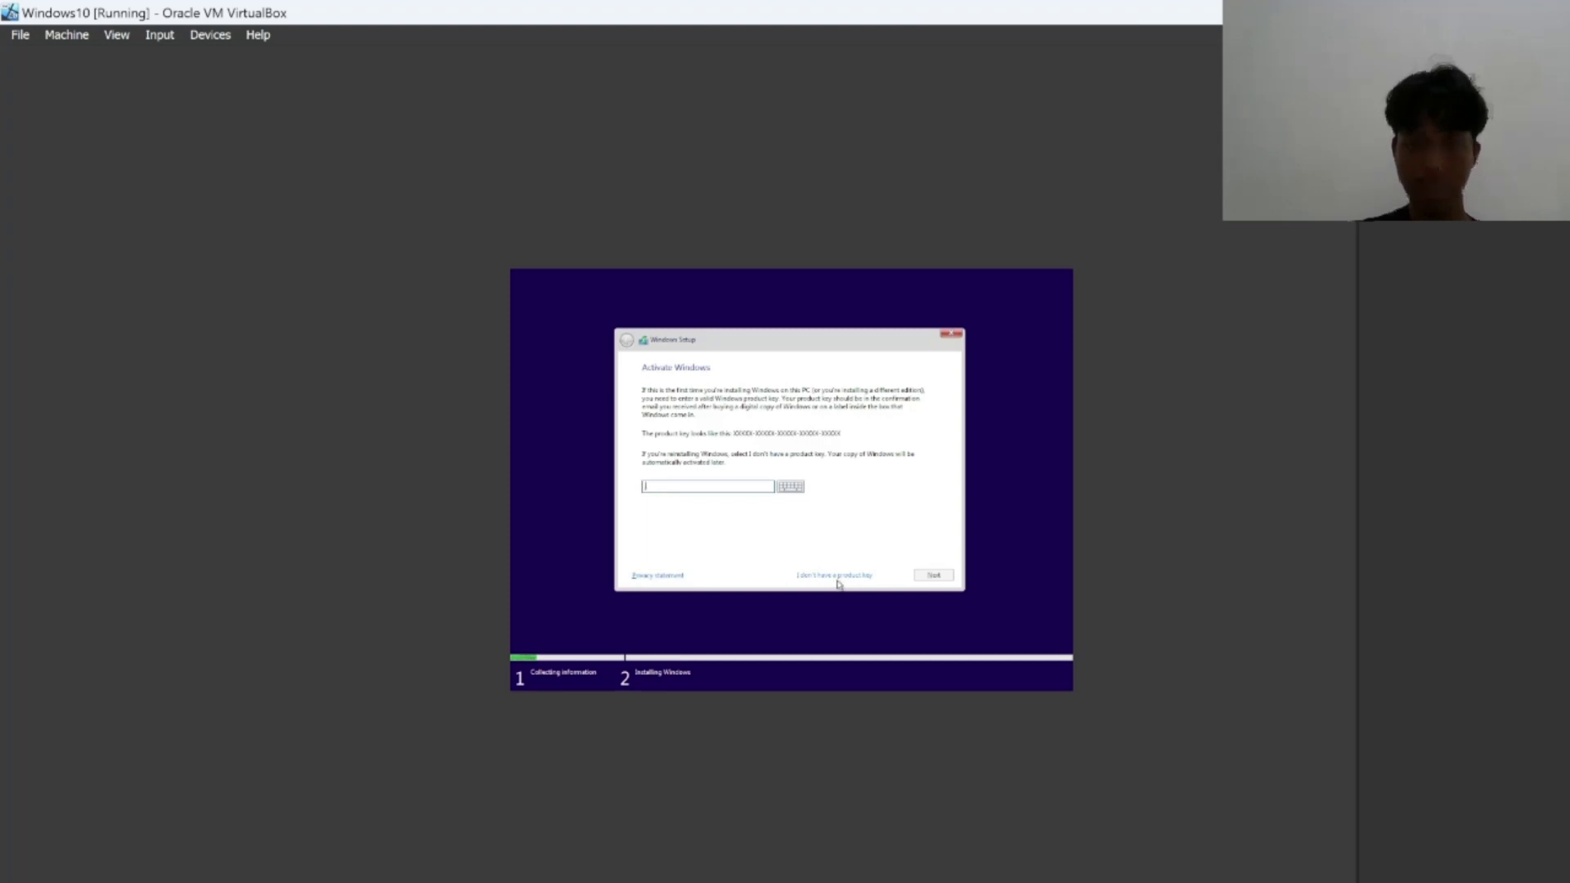
Skip the product key with 'I don't have a product key' and keep Windows 10 Home as the edition.
left_click(834, 577)
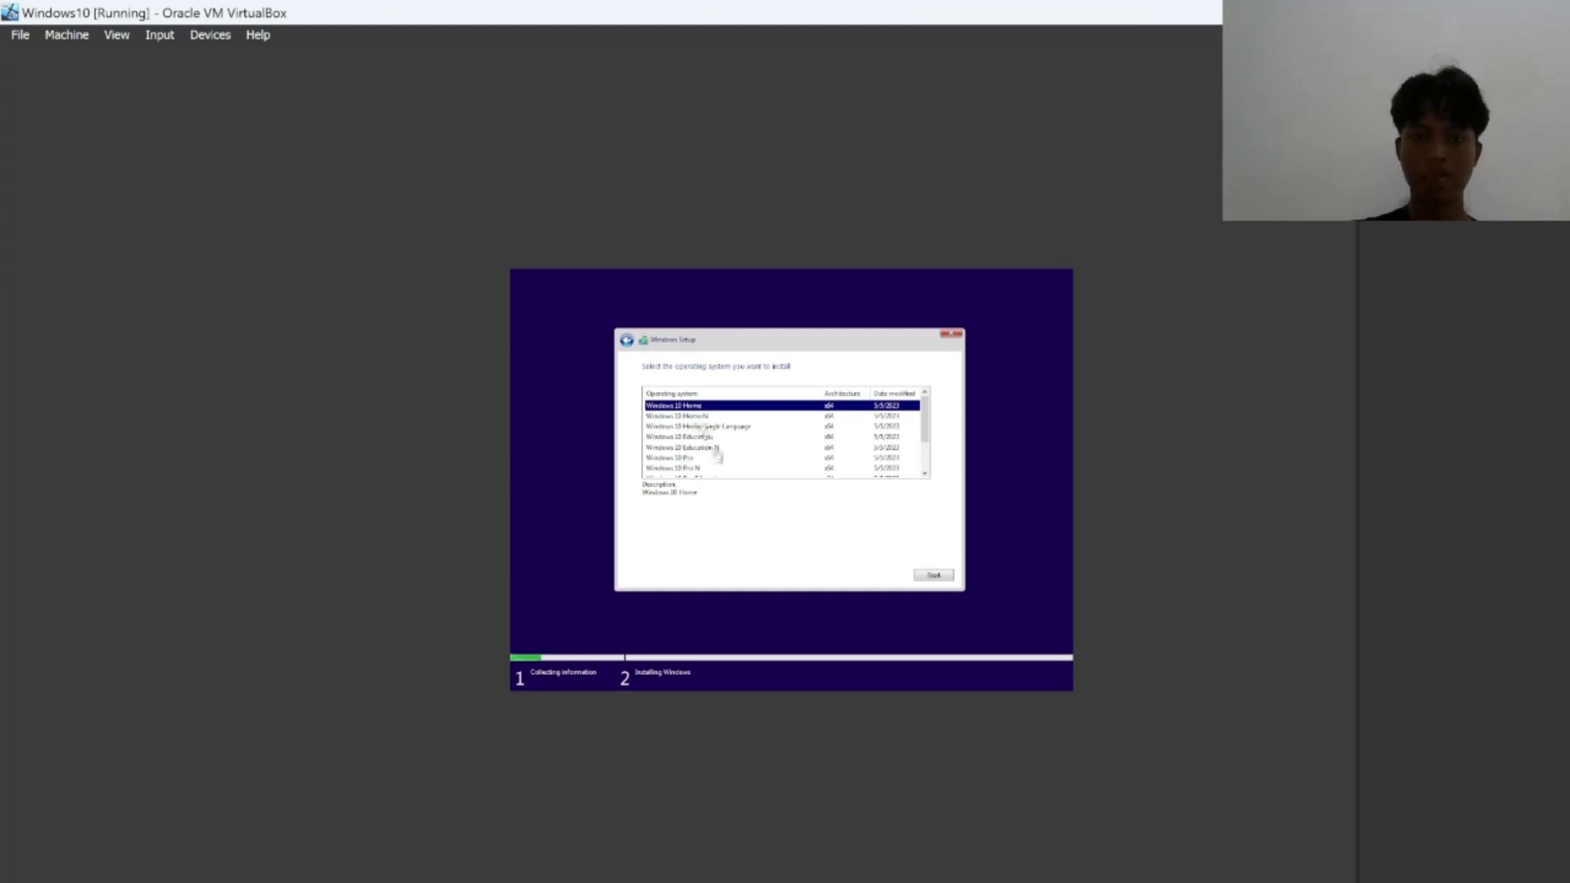
left_click_drag(927, 425, 927, 470)
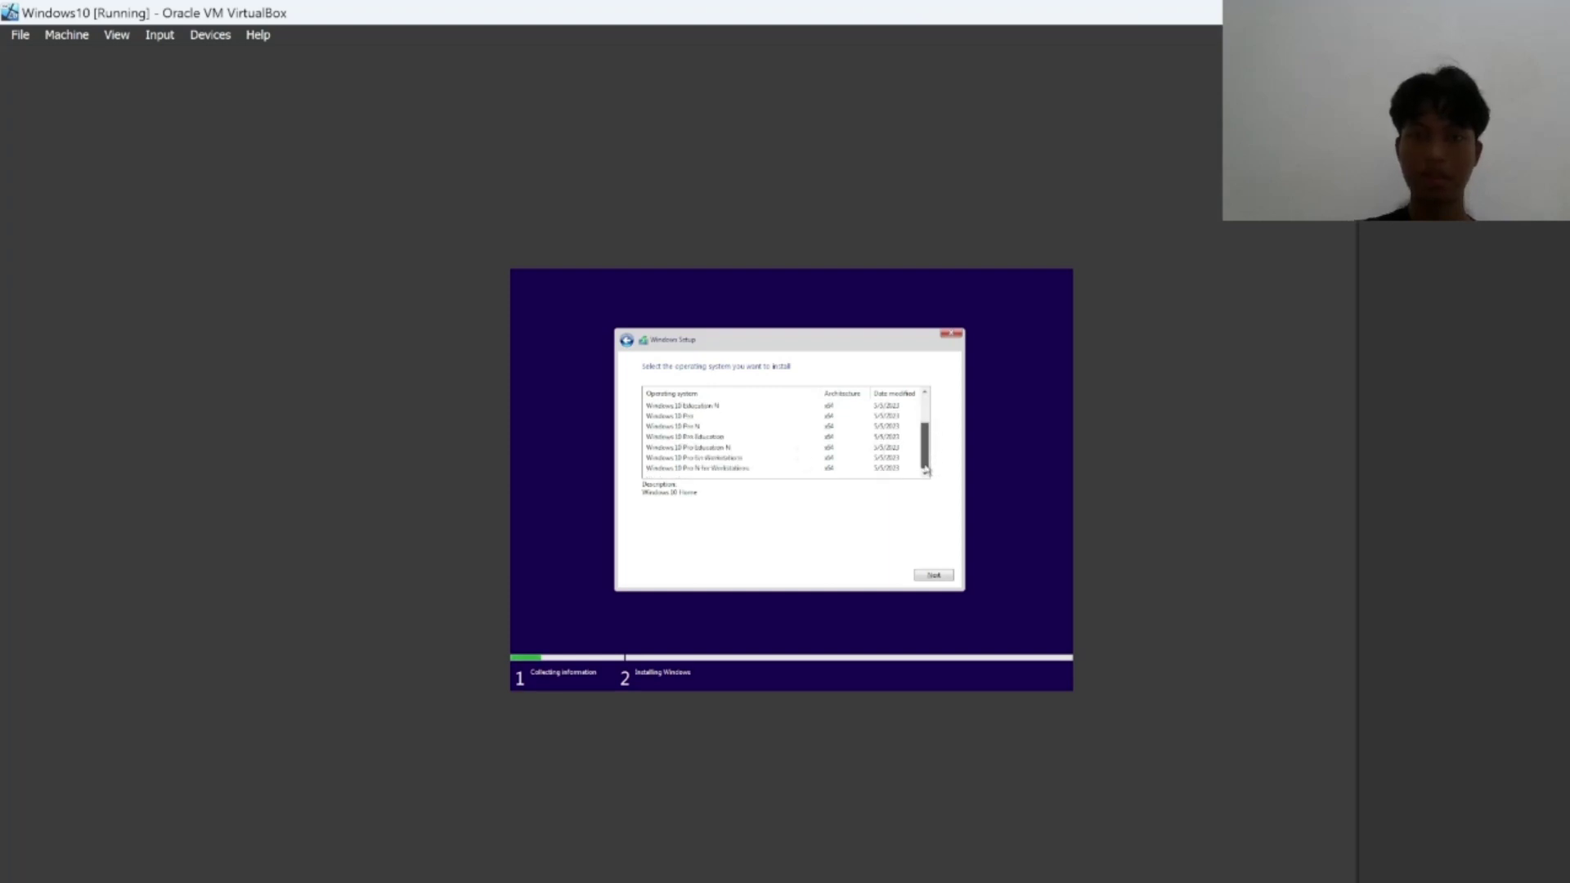
scroll(730, 417, "up", 2)
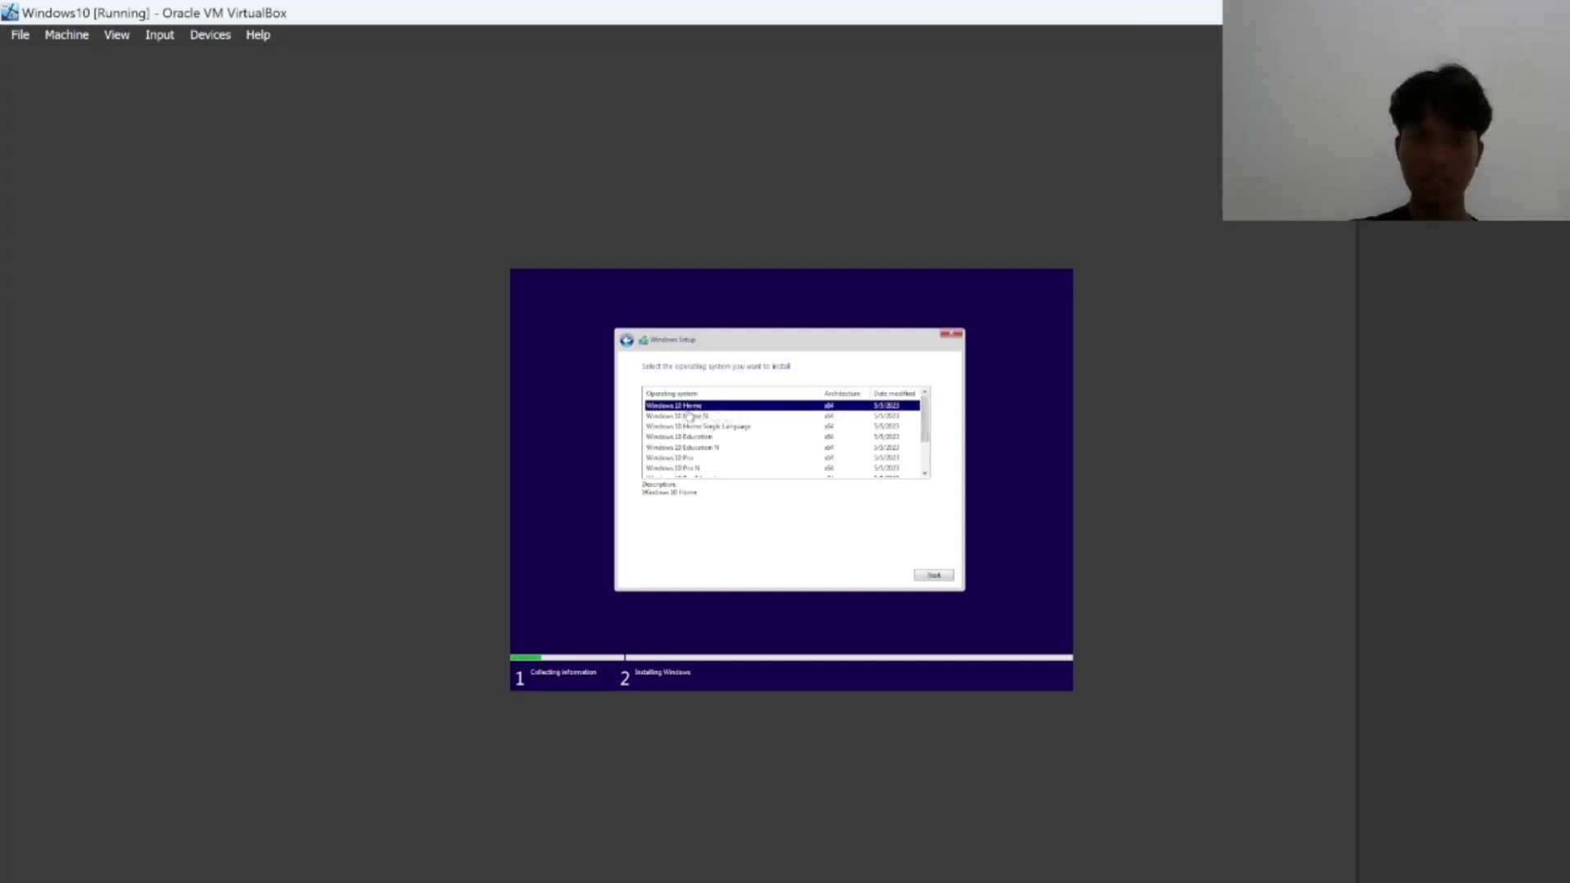
left_click(934, 577)
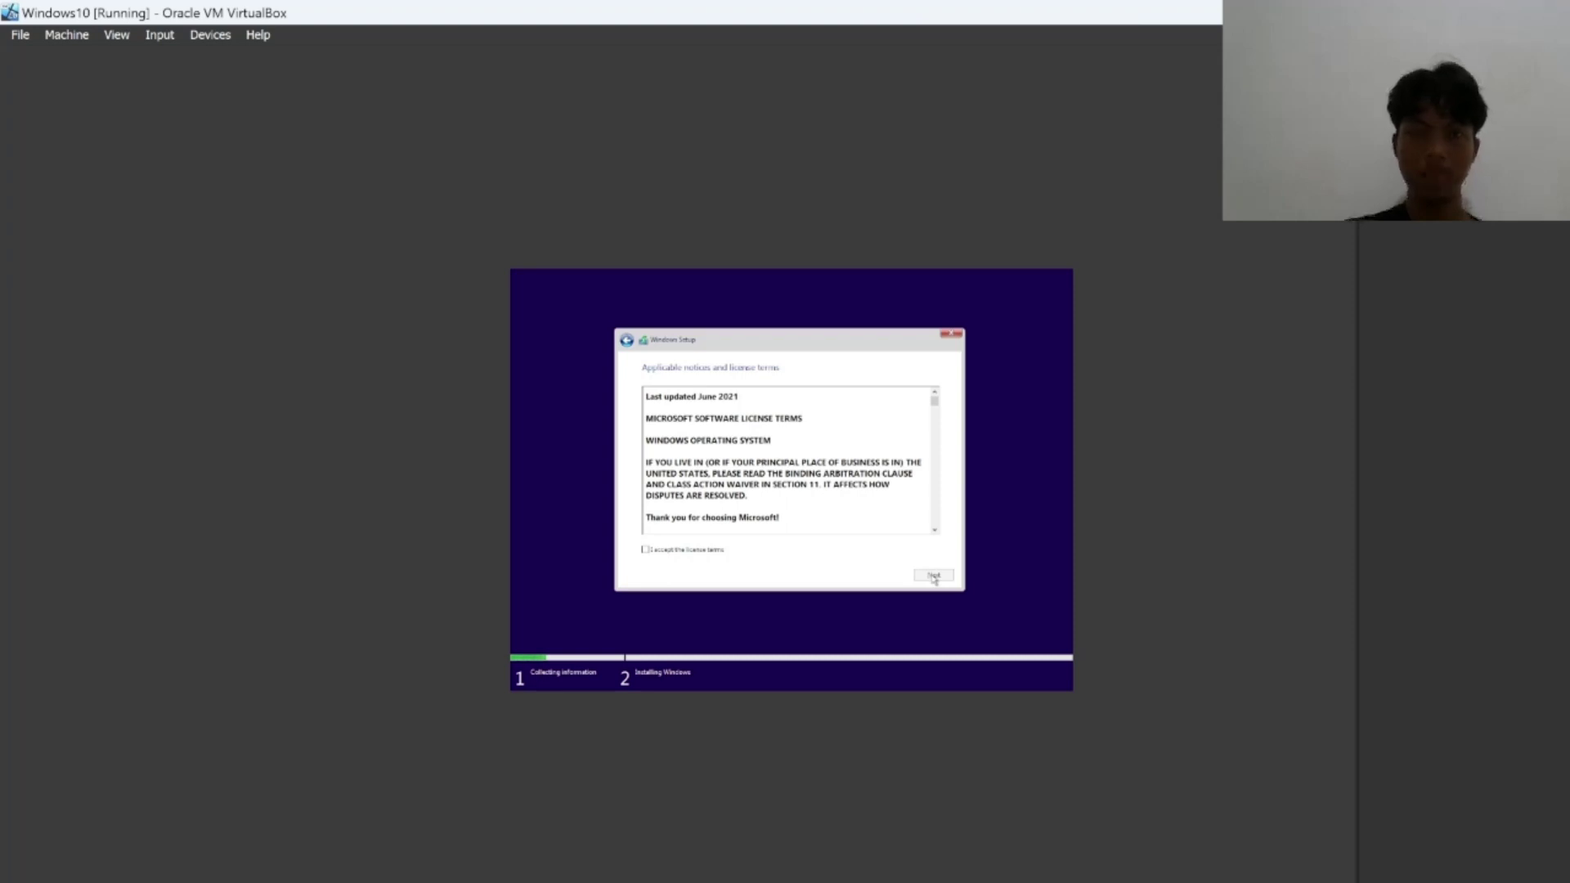
Tick 'I accept the license terms' for Windows 10 and continue.
left_click(644, 550)
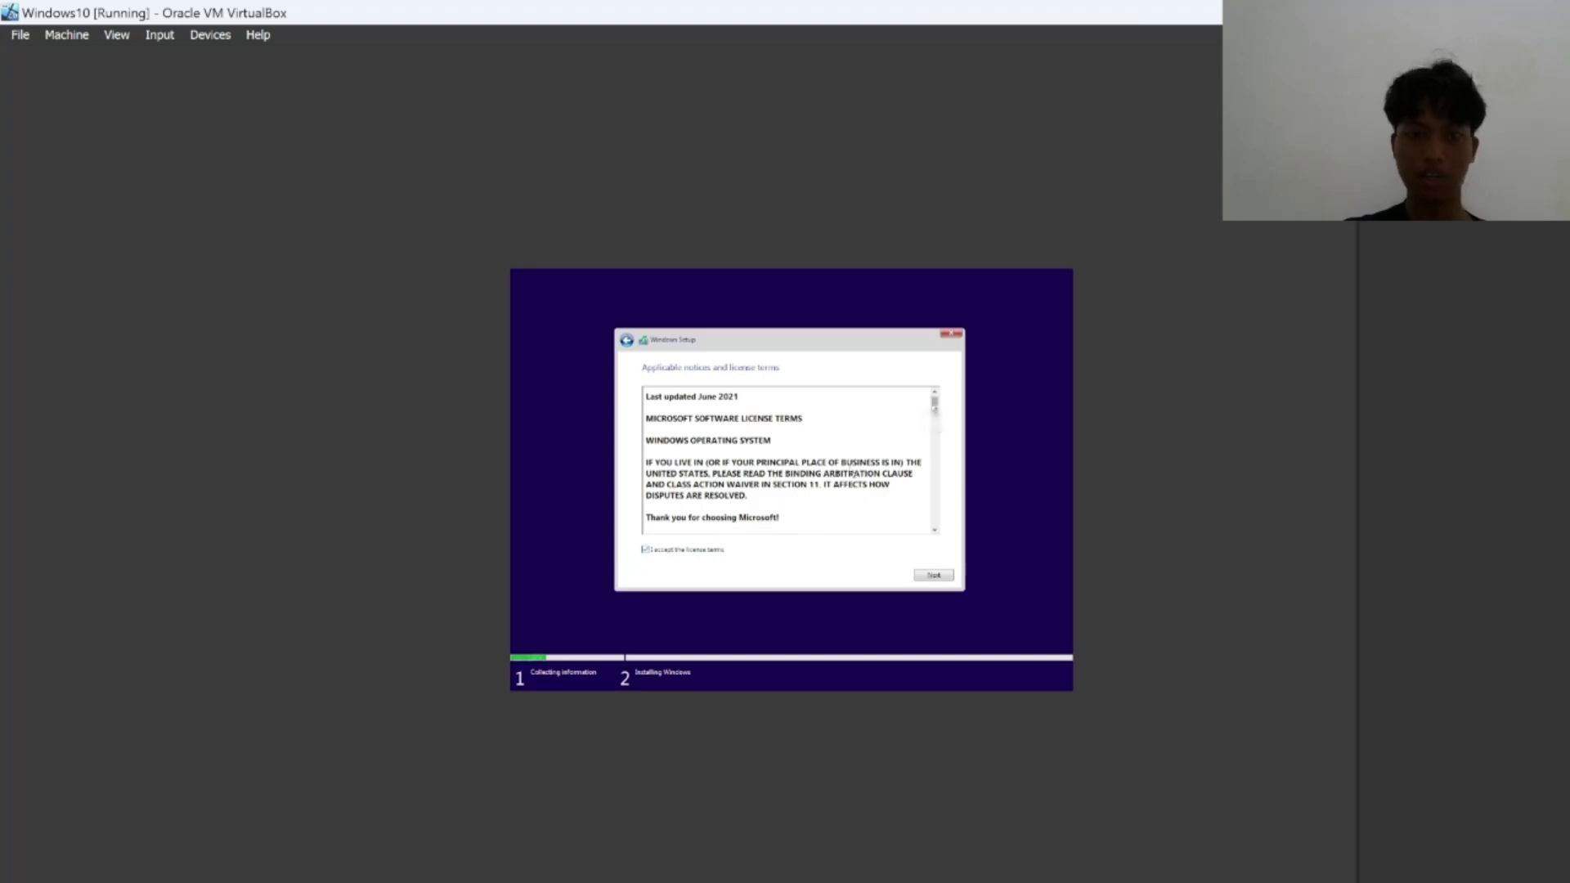
left_click_drag(934, 404, 933, 523)
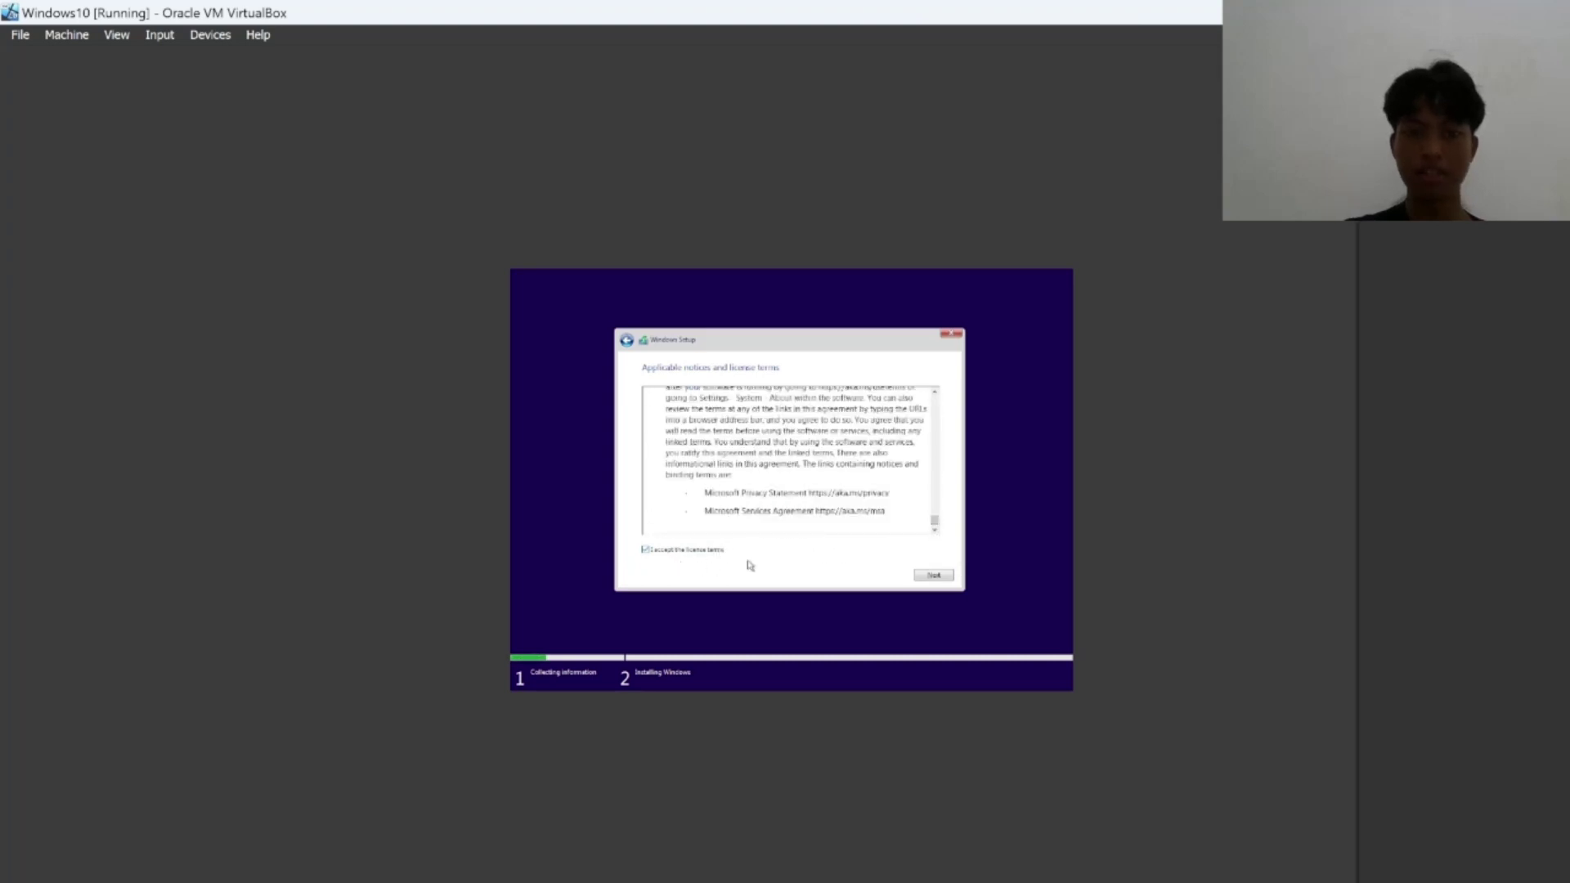
left_click(933, 577)
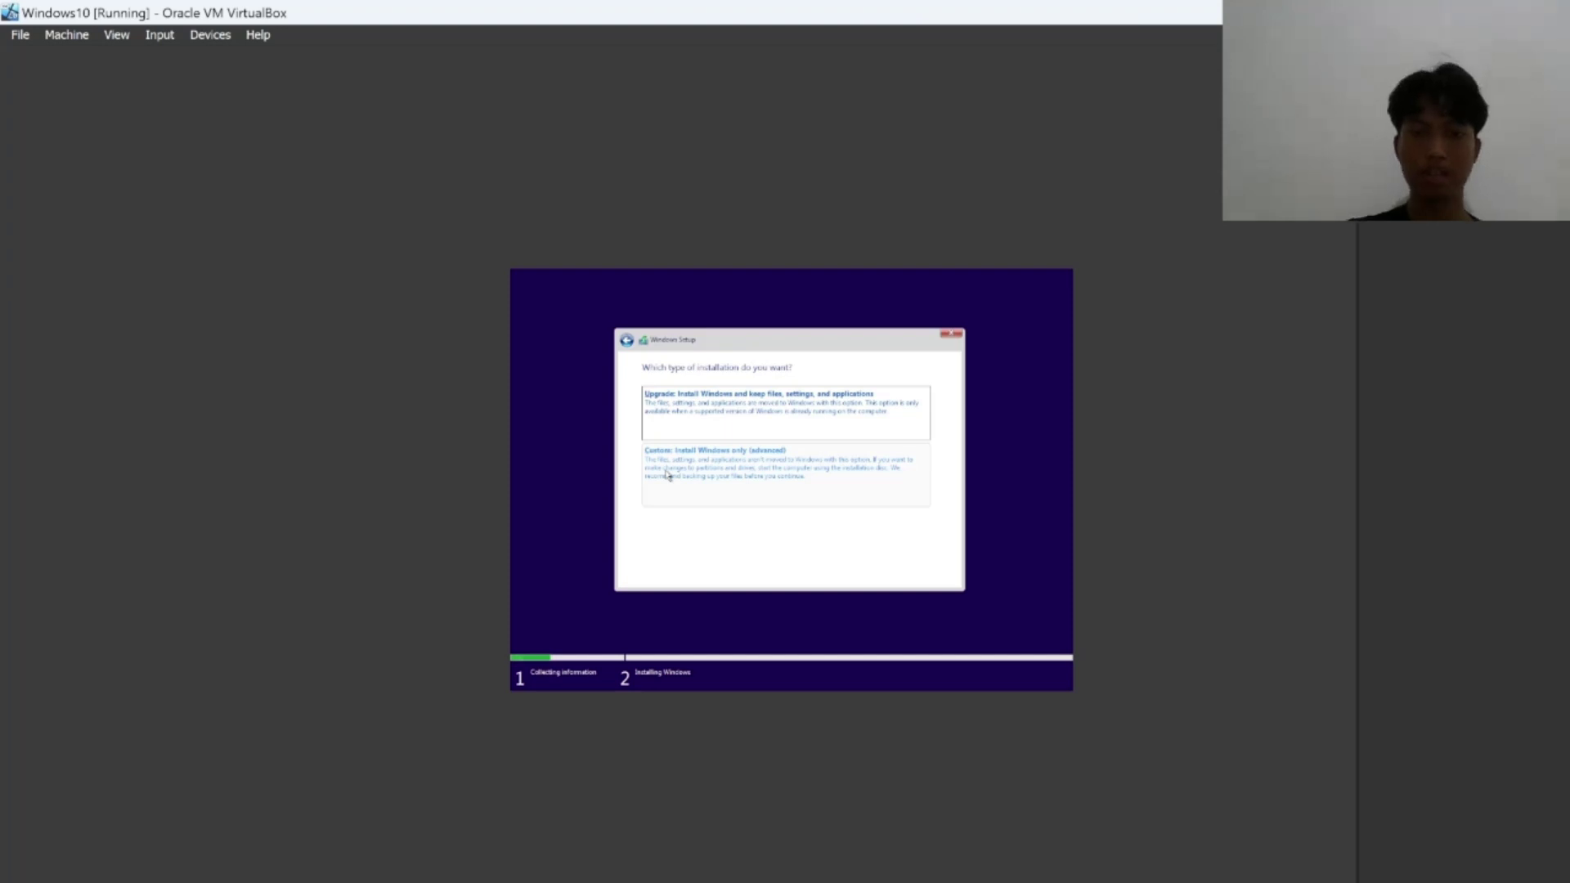
Choose 'Custom: Install Windows only' and install onto Drive 0 Unallocated Space.
left_click(667, 475)
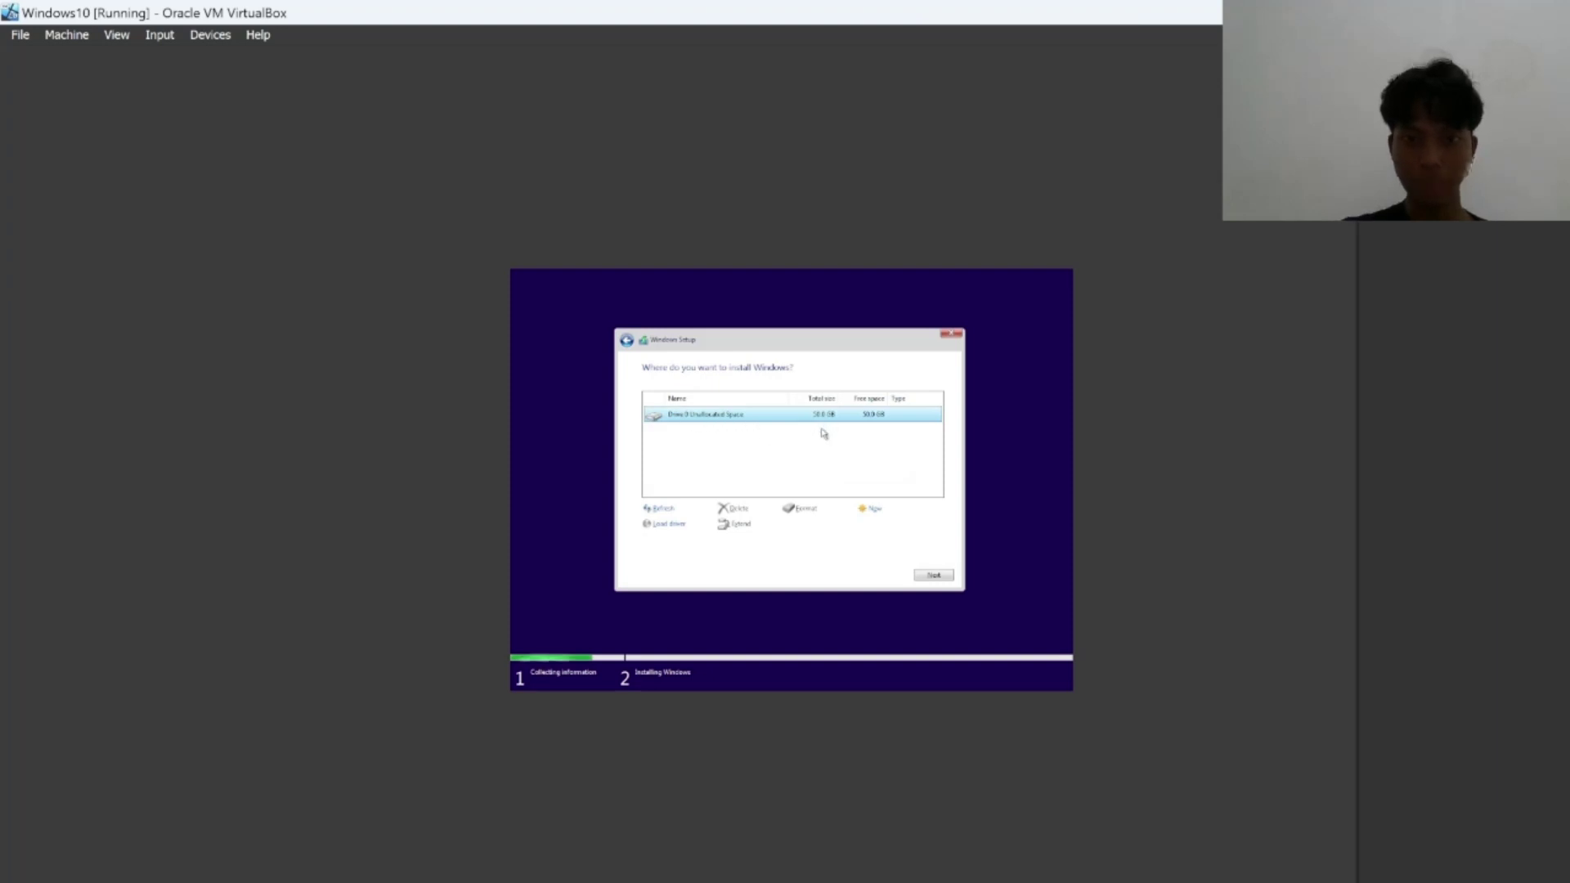
left_click(933, 575)
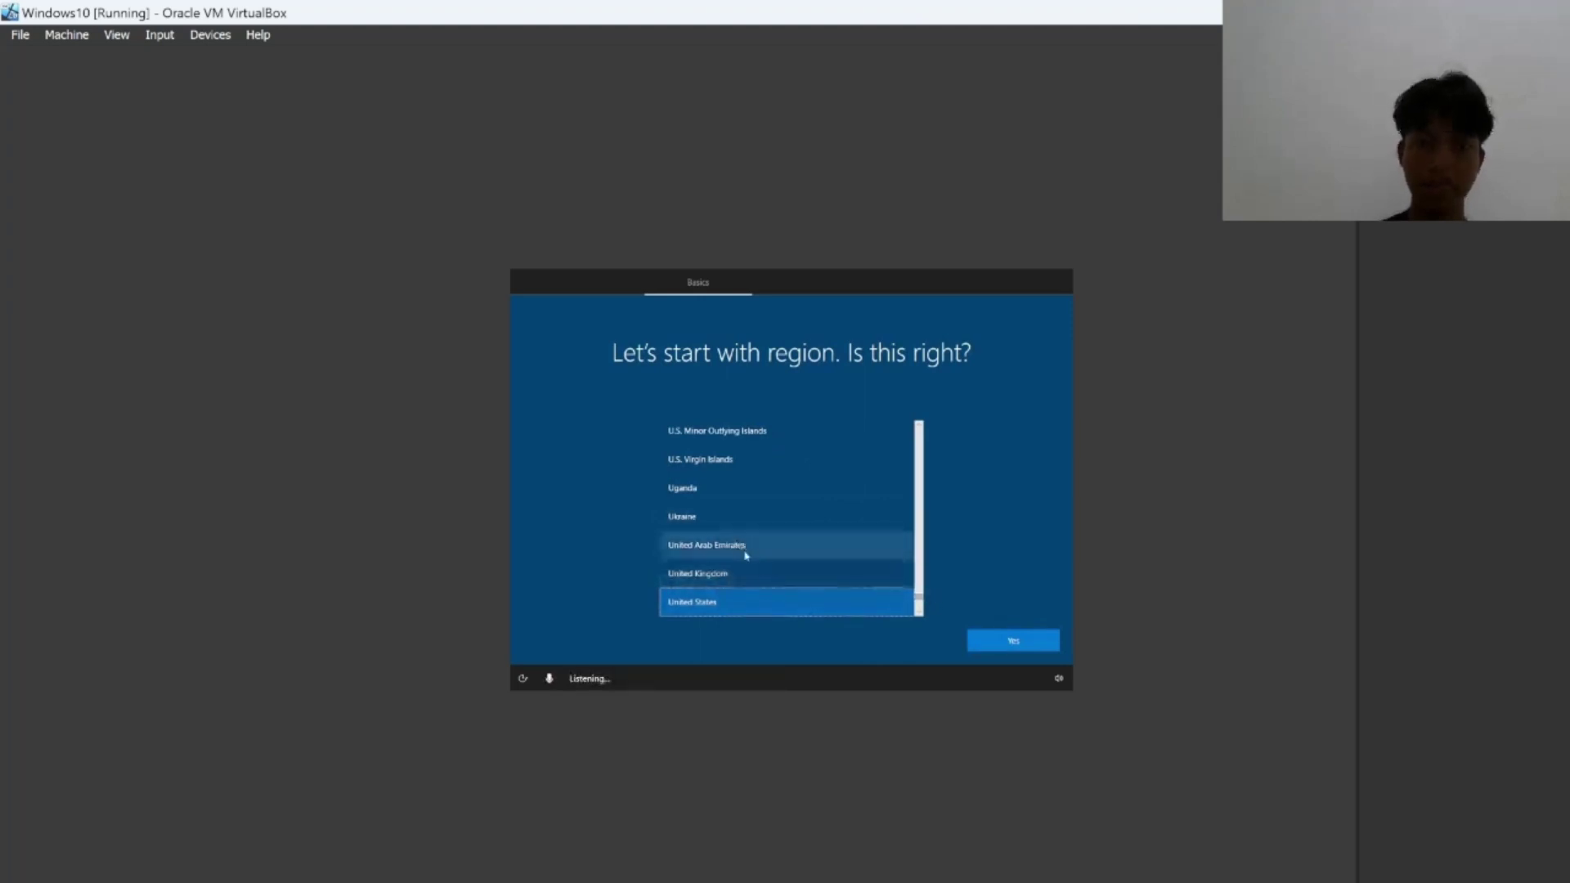
Select Indonesia in the region list and confirm it with Yes.
left_click_drag(918, 604, 918, 503)
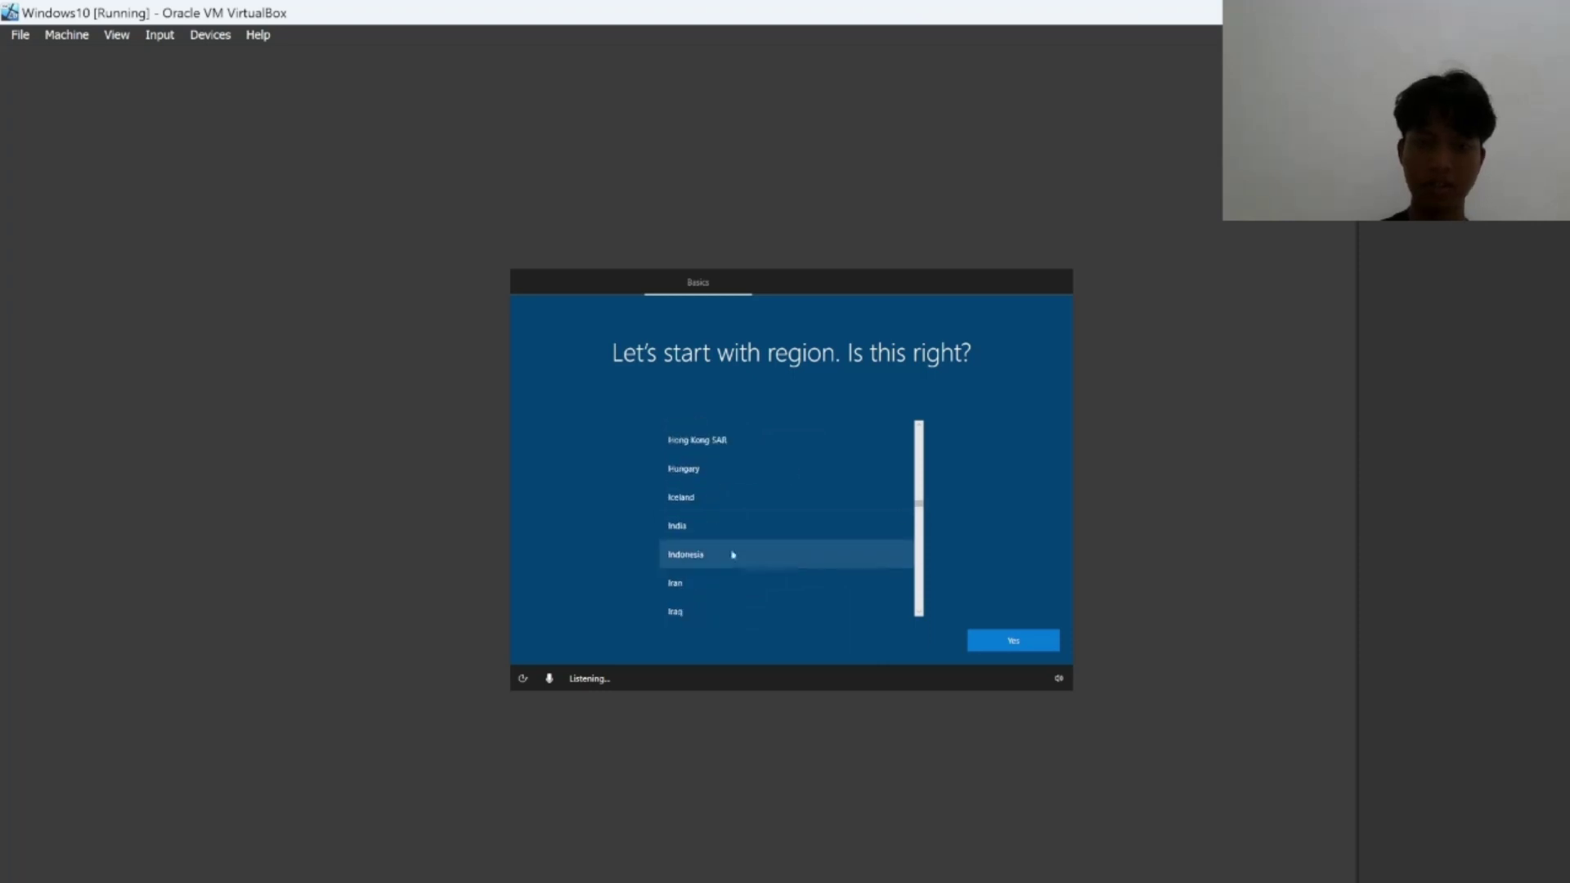
left_click(798, 557)
left_click(1026, 642)
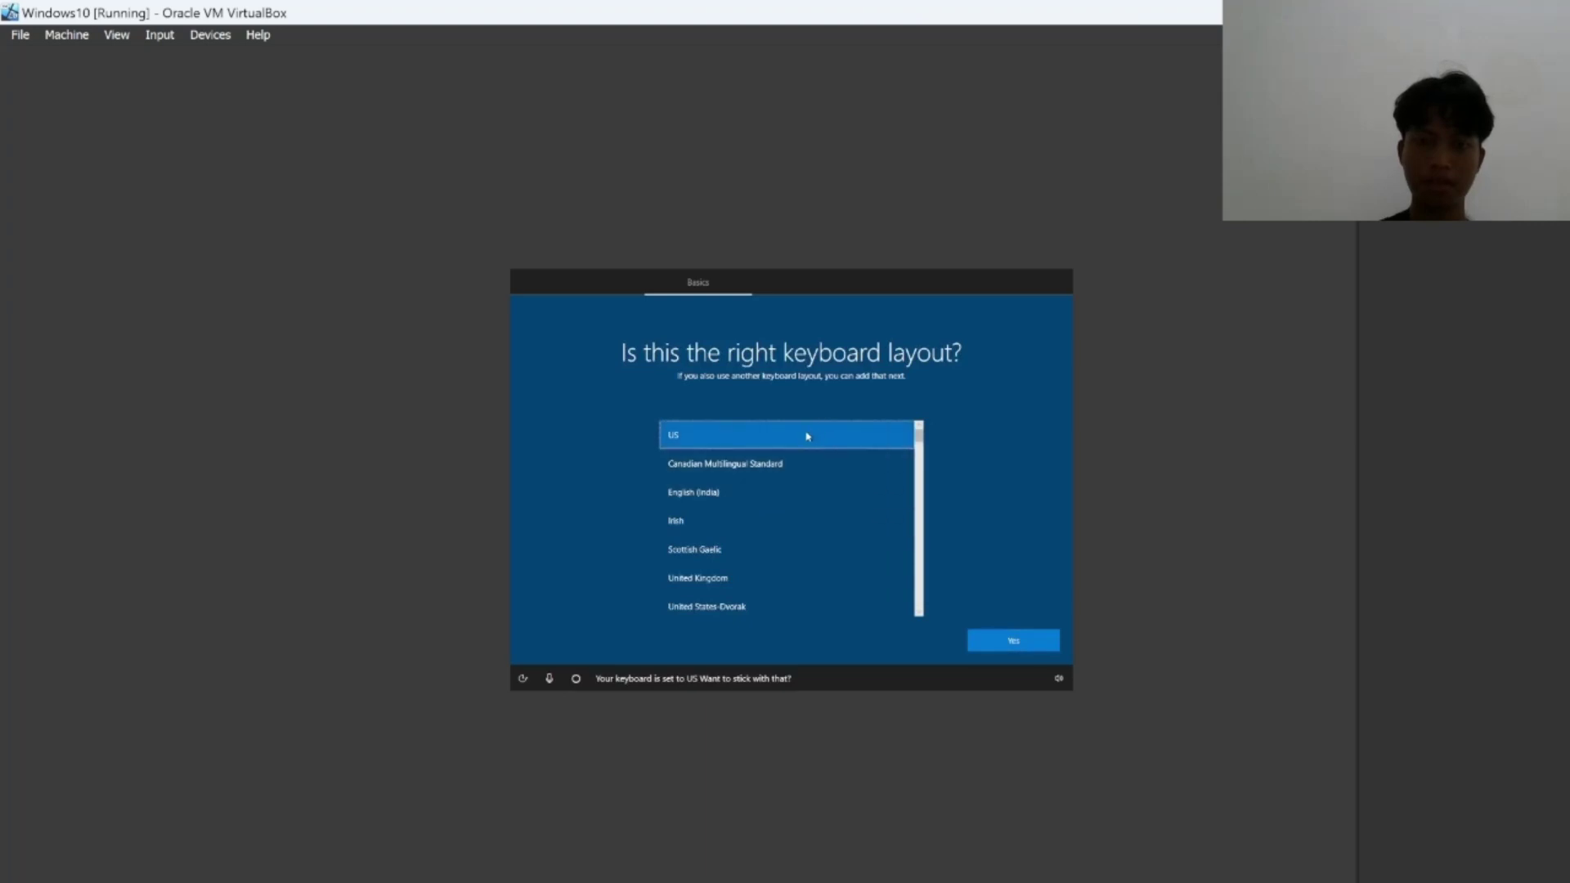
Keep the US keyboard layout and skip adding a second keyboard layout.
left_click(1007, 650)
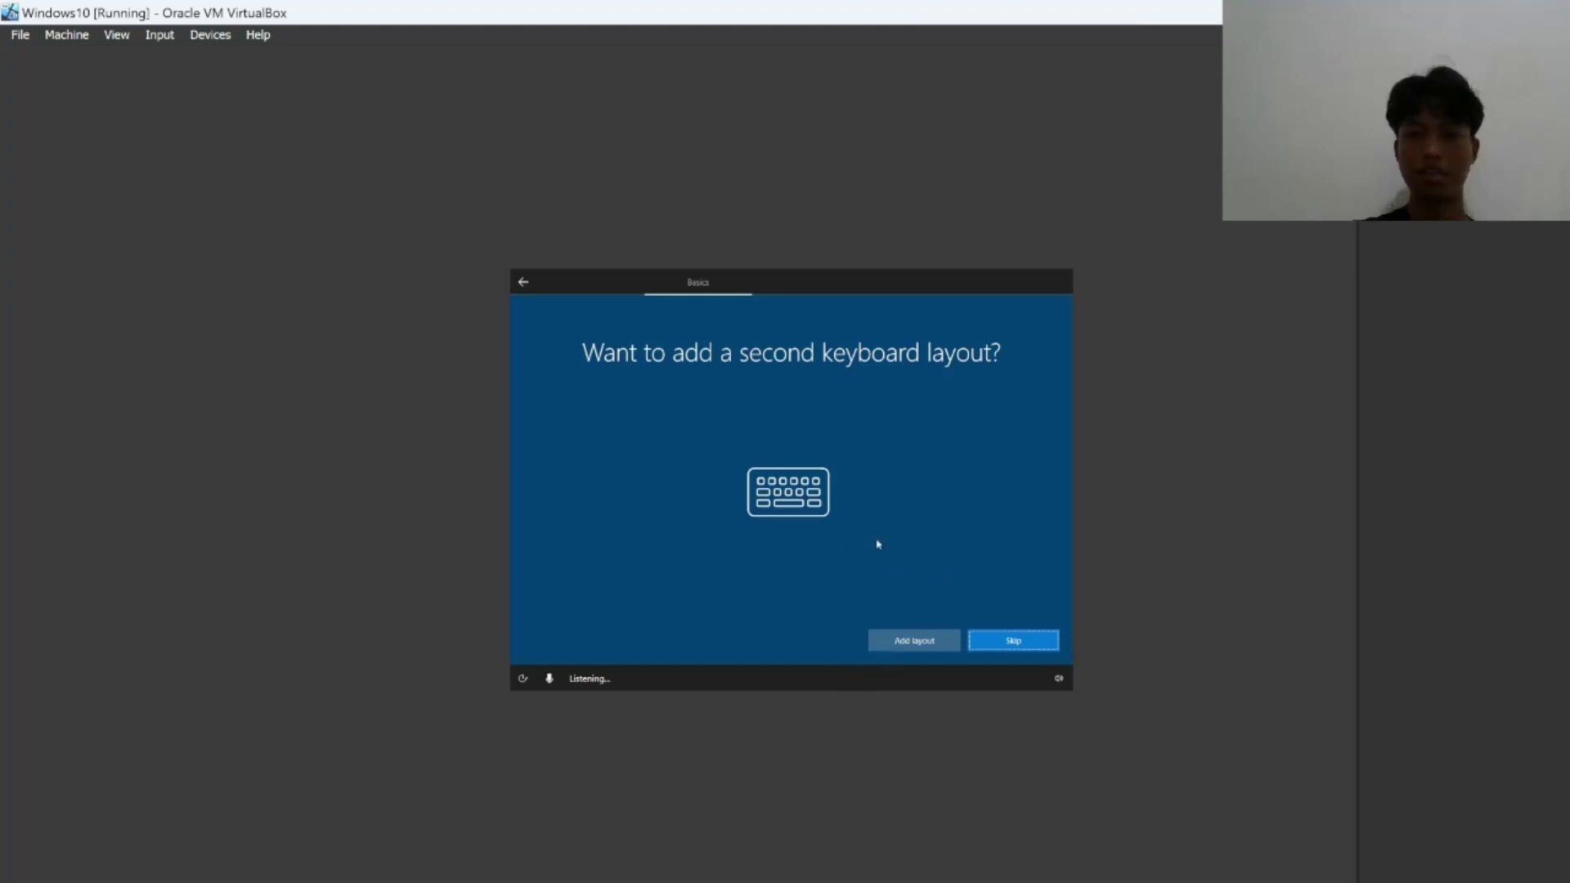
left_click(1026, 647)
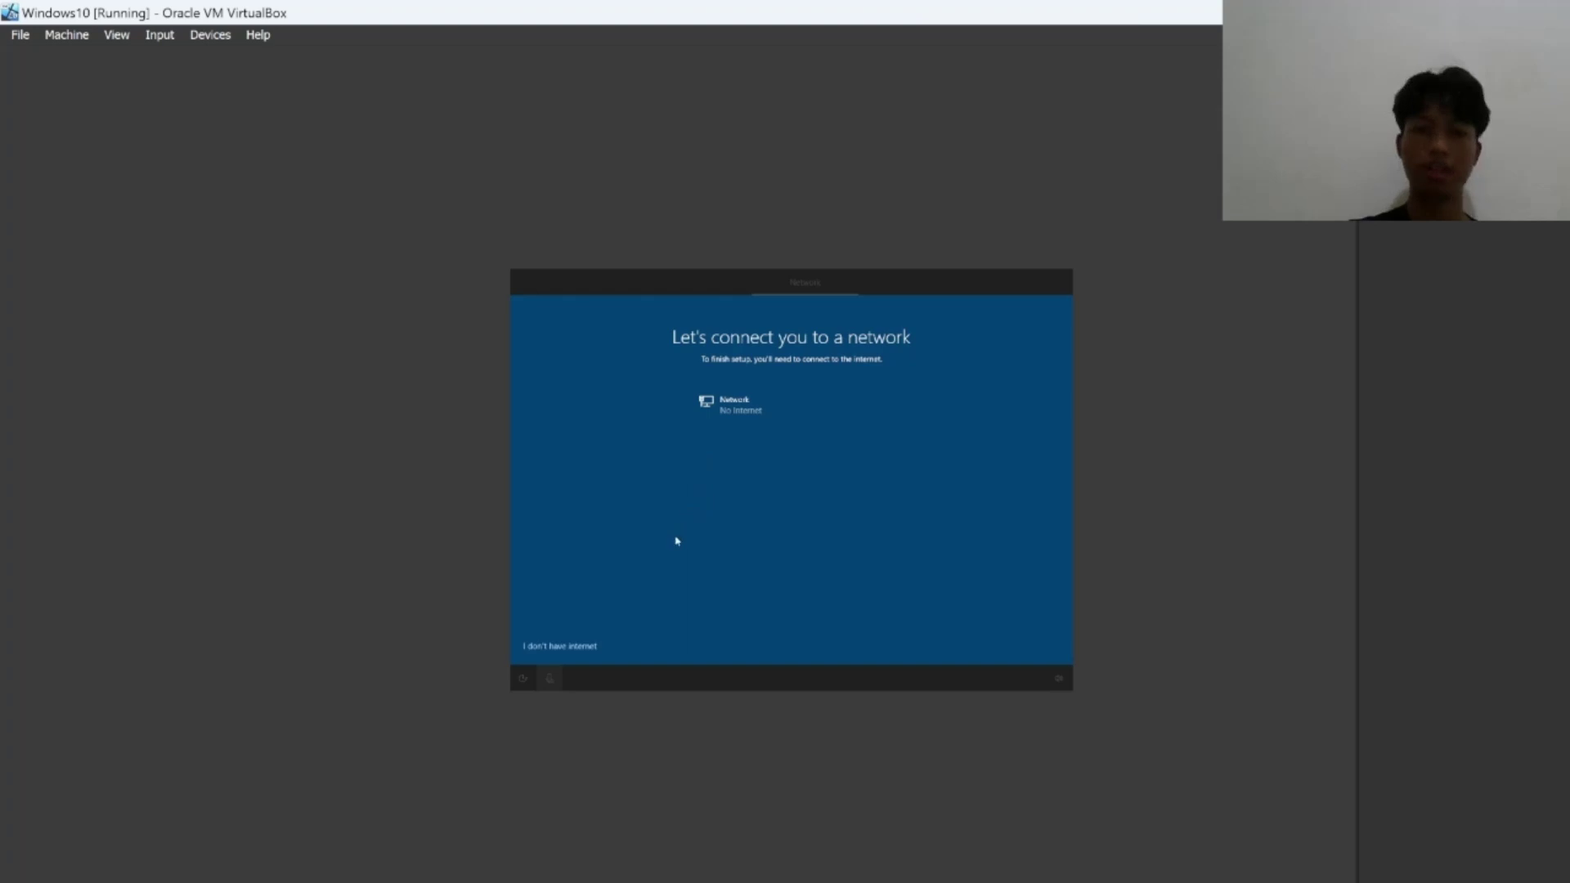
Choose 'I don't have internet' on the network page.
left_click(589, 652)
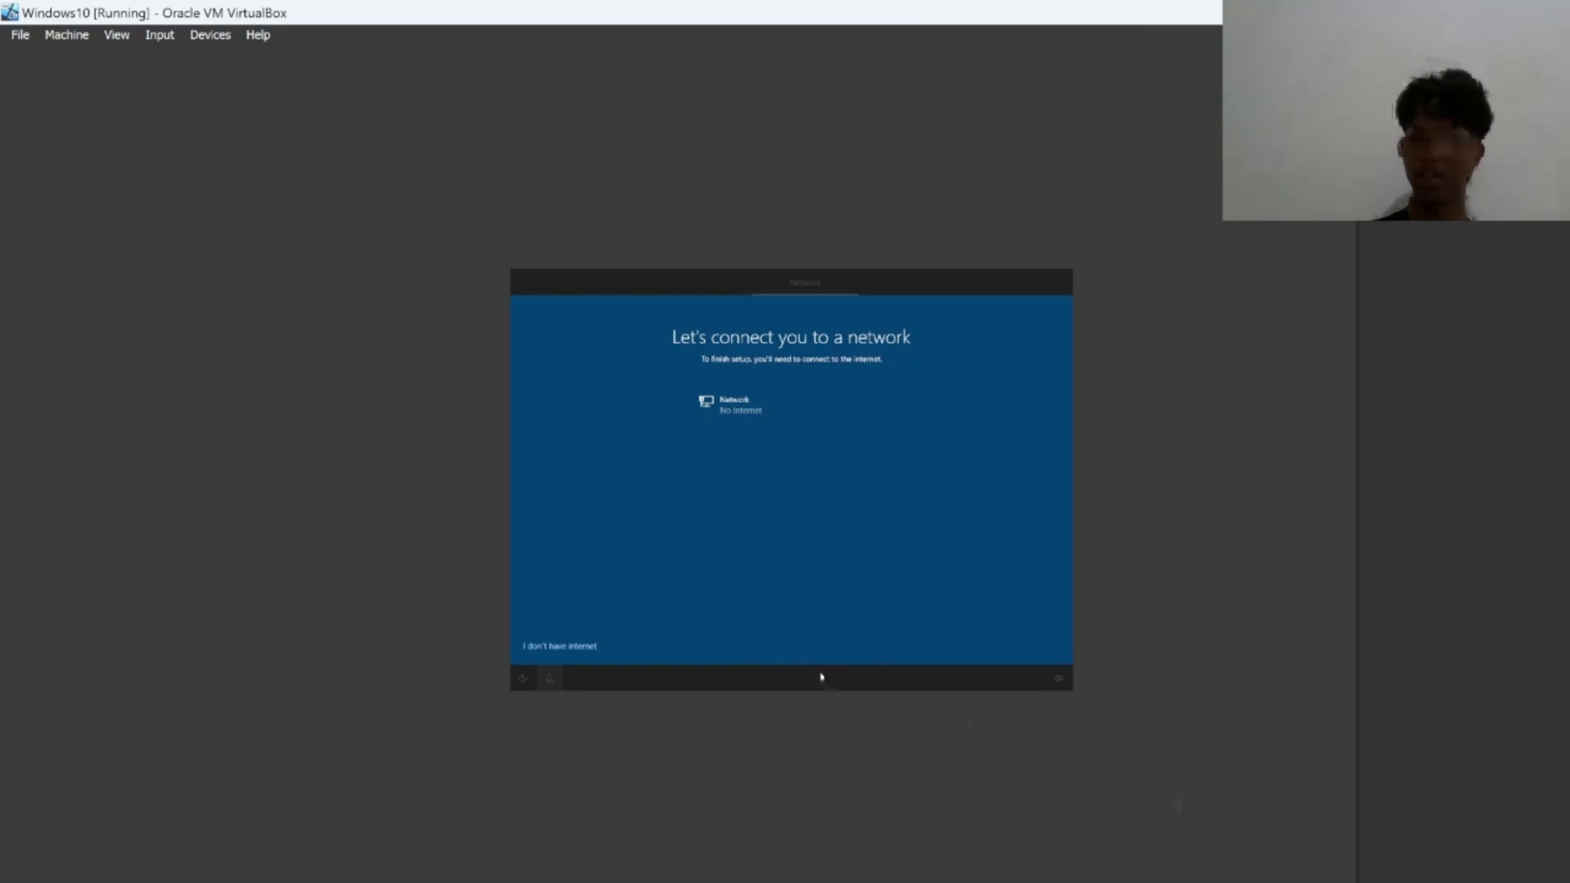
left_click(575, 651)
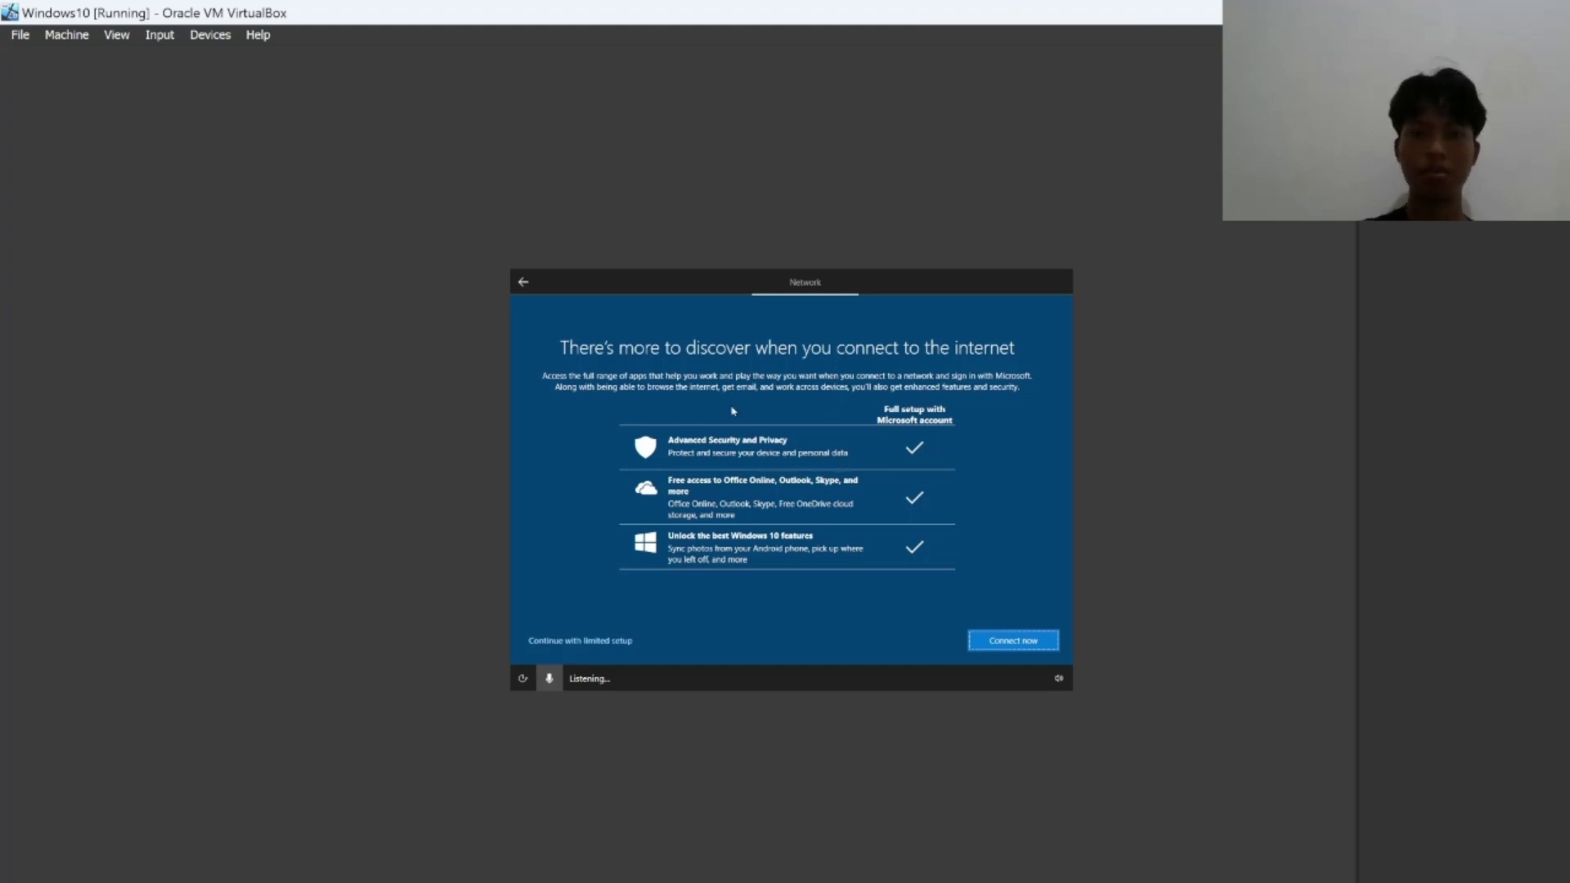
Choose 'Continue with limited setup' instead of connecting to the internet.
left_click(601, 644)
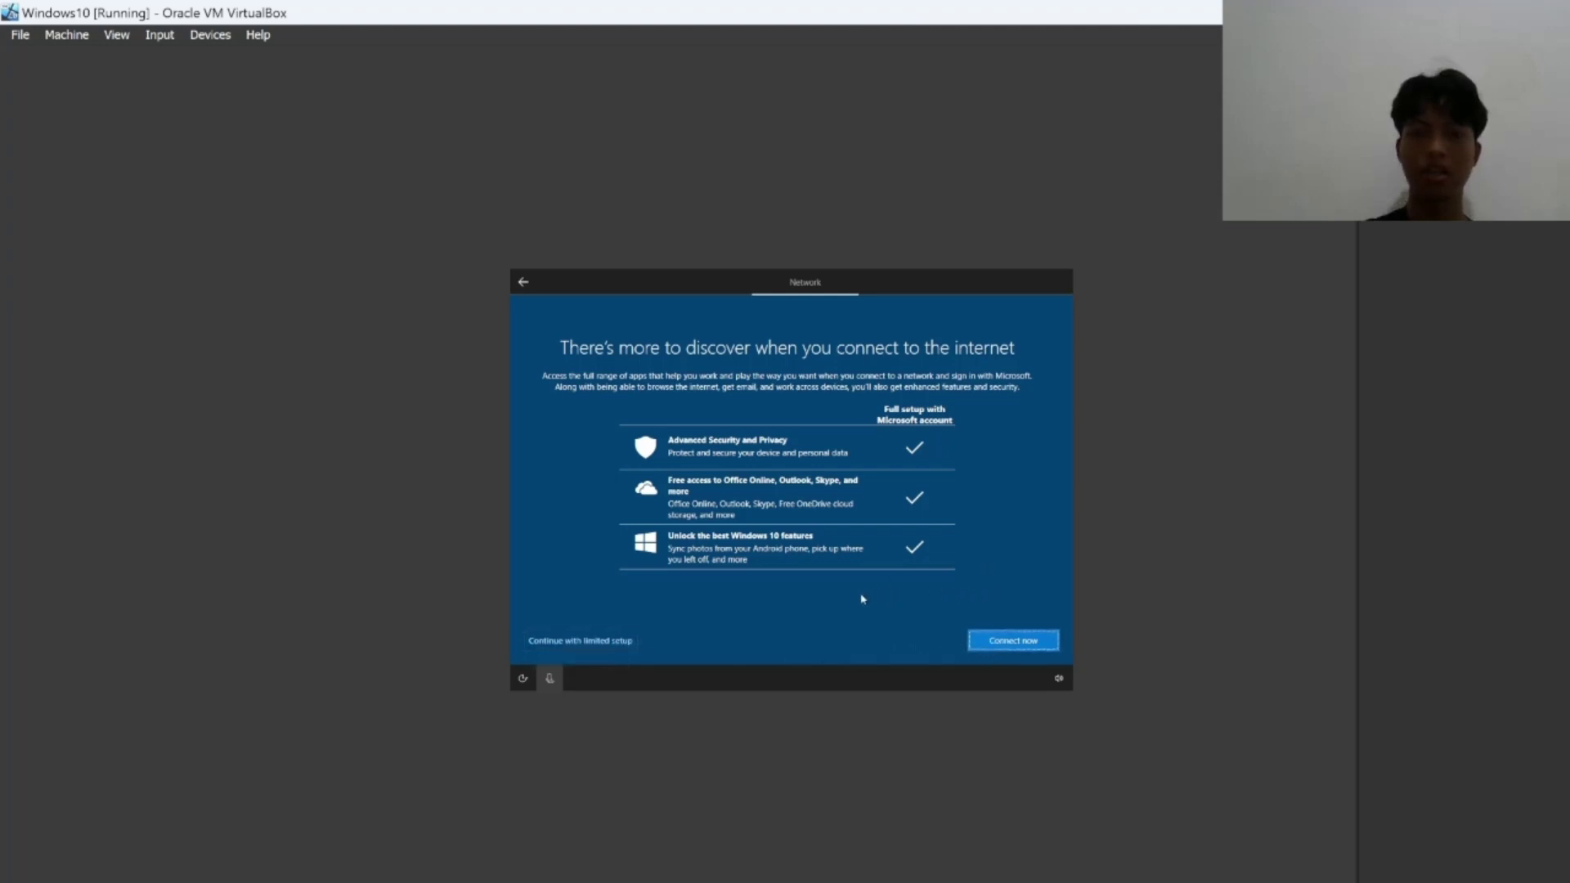
left_click(592, 641)
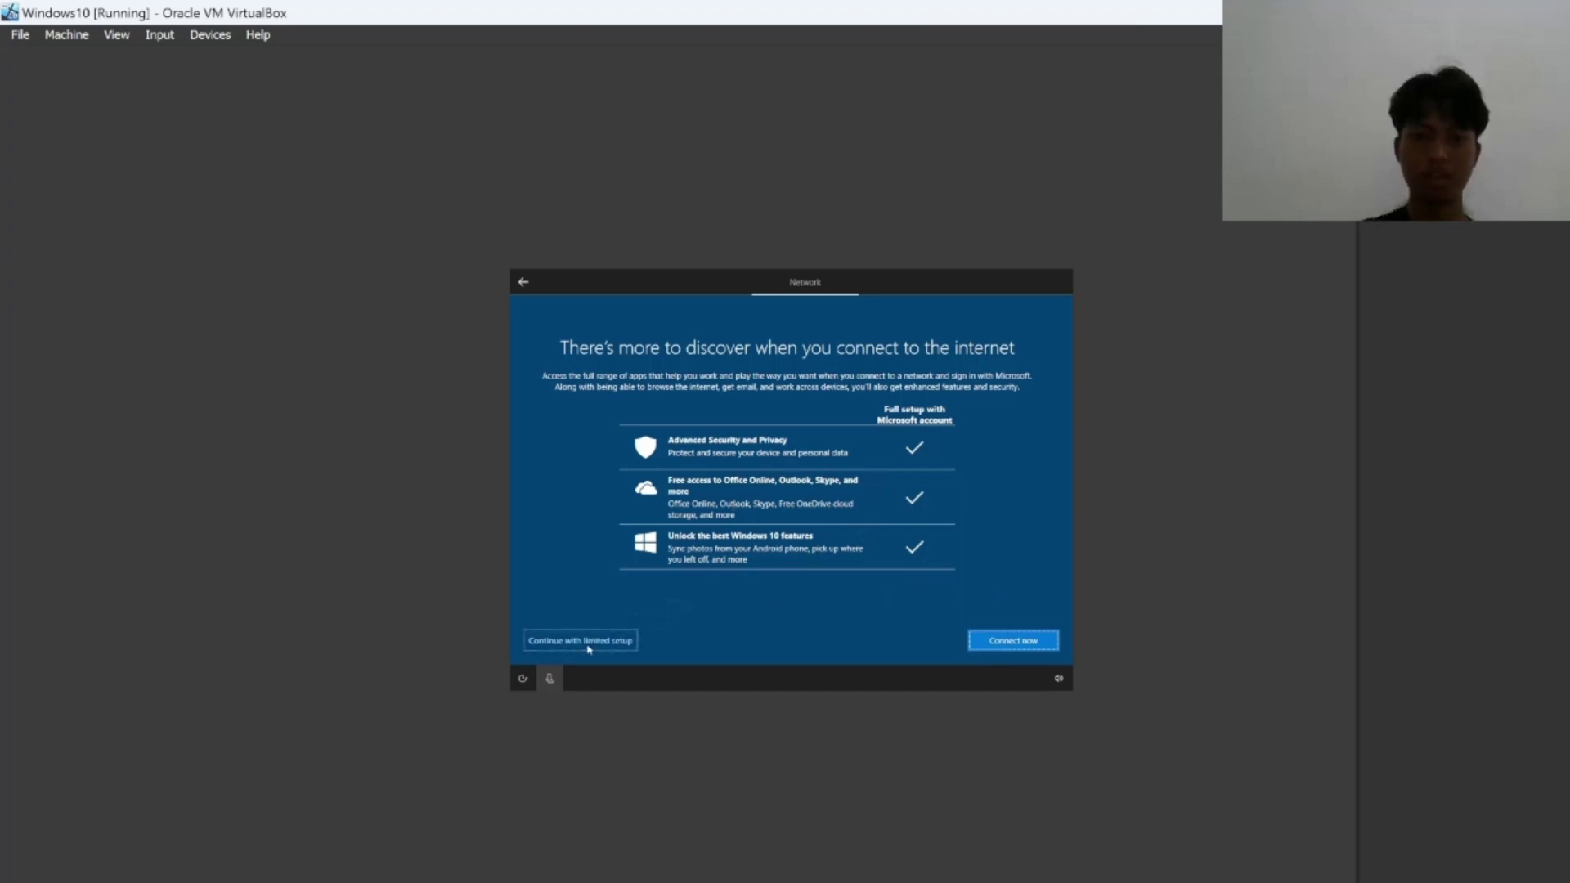
left_click(588, 642)
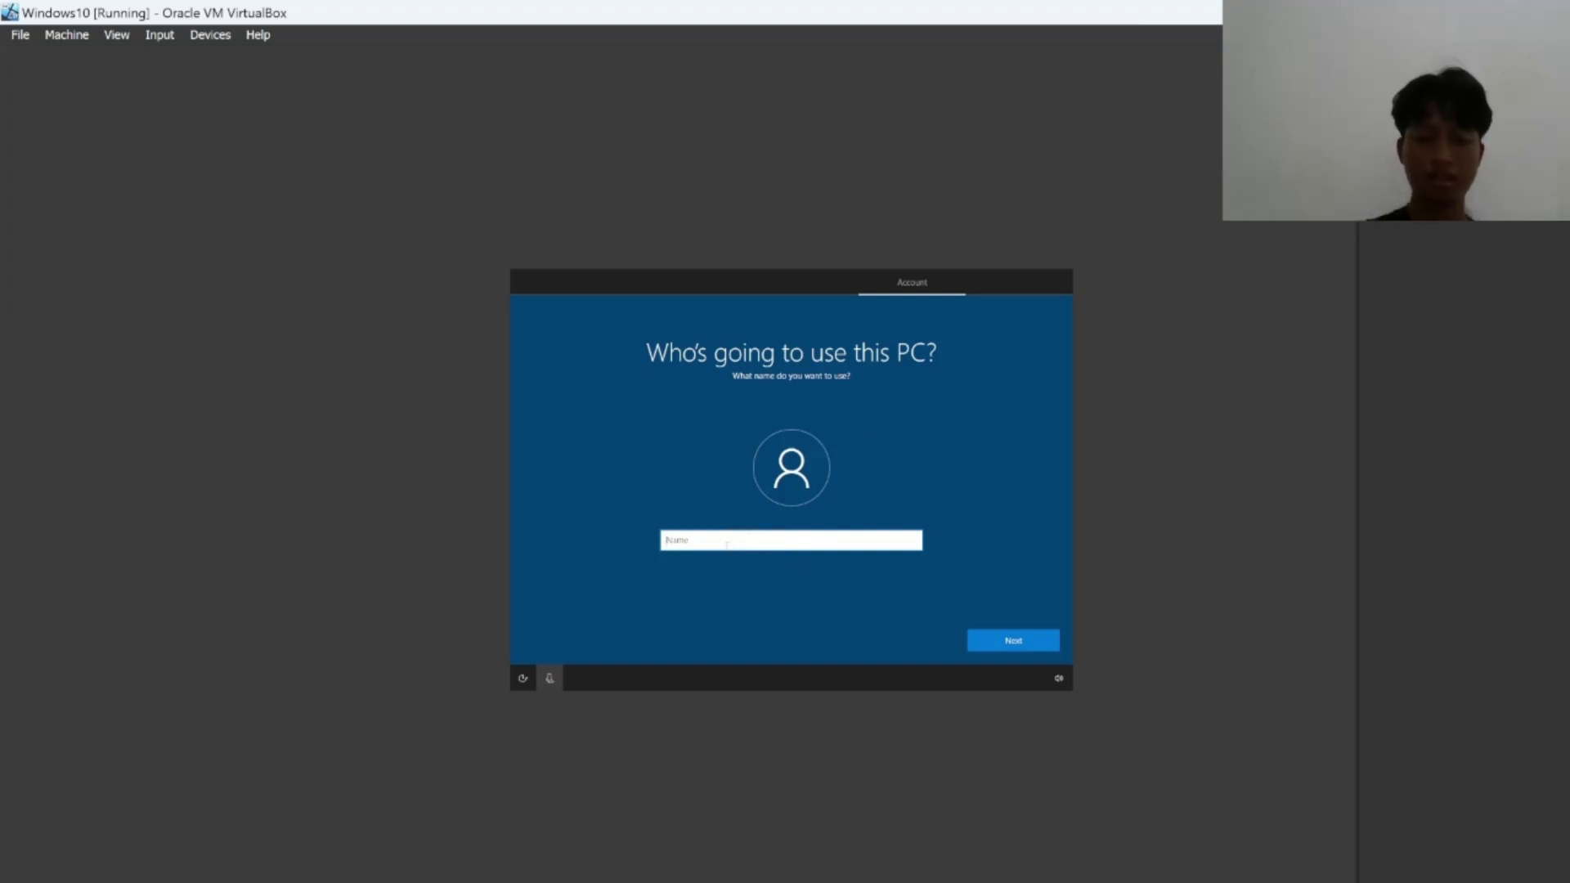
Enter the account user name on 'Who's going to use this PC?', correcting a typo, and continue.
type("tuh")
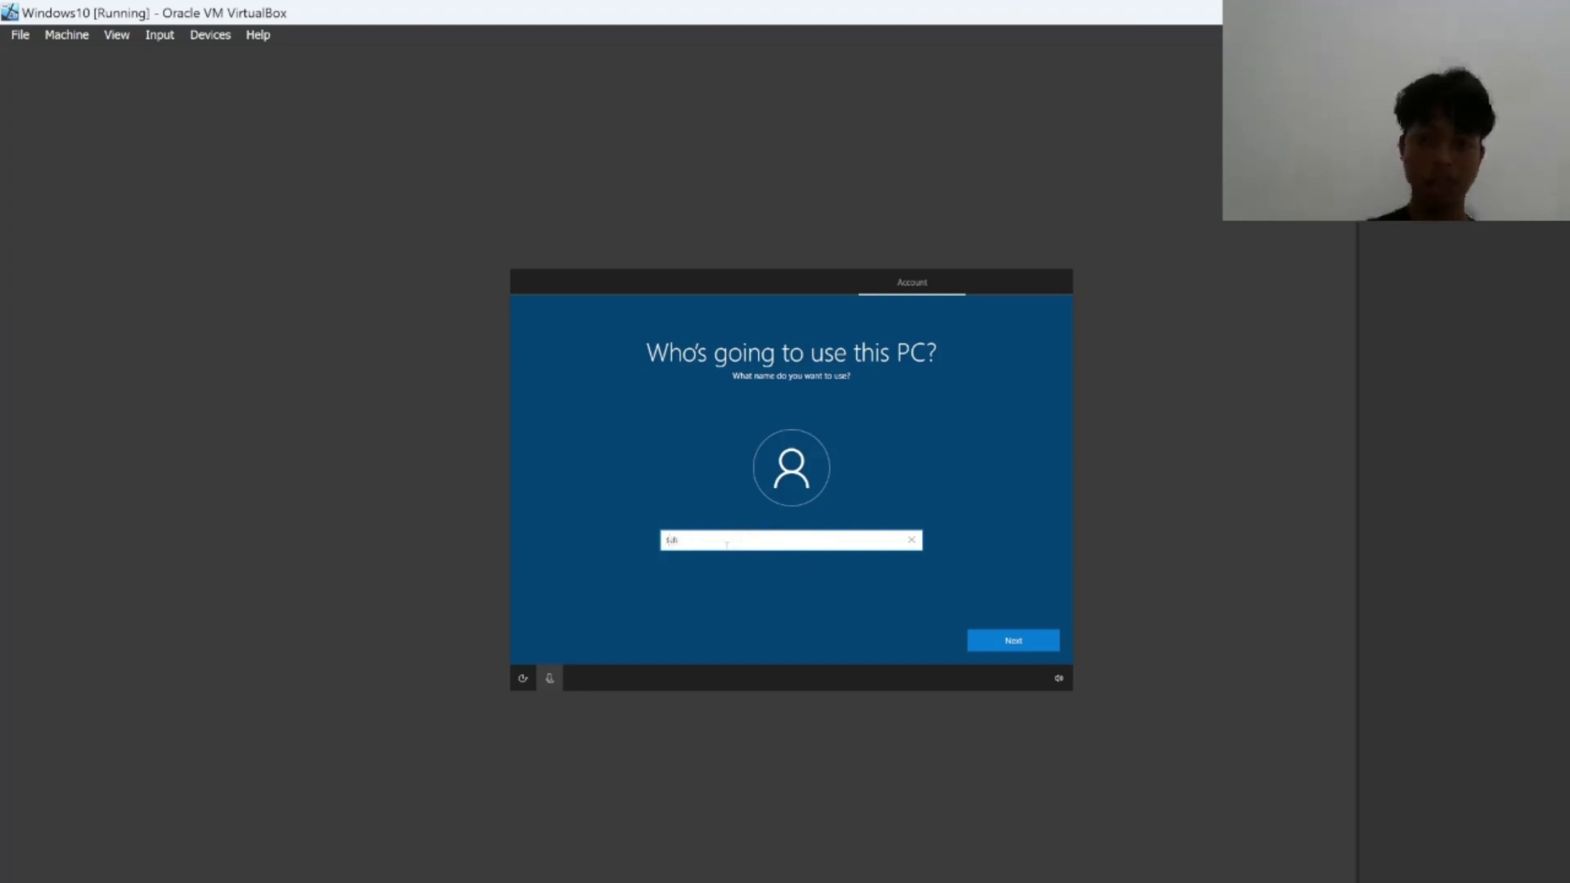
type("aimi")
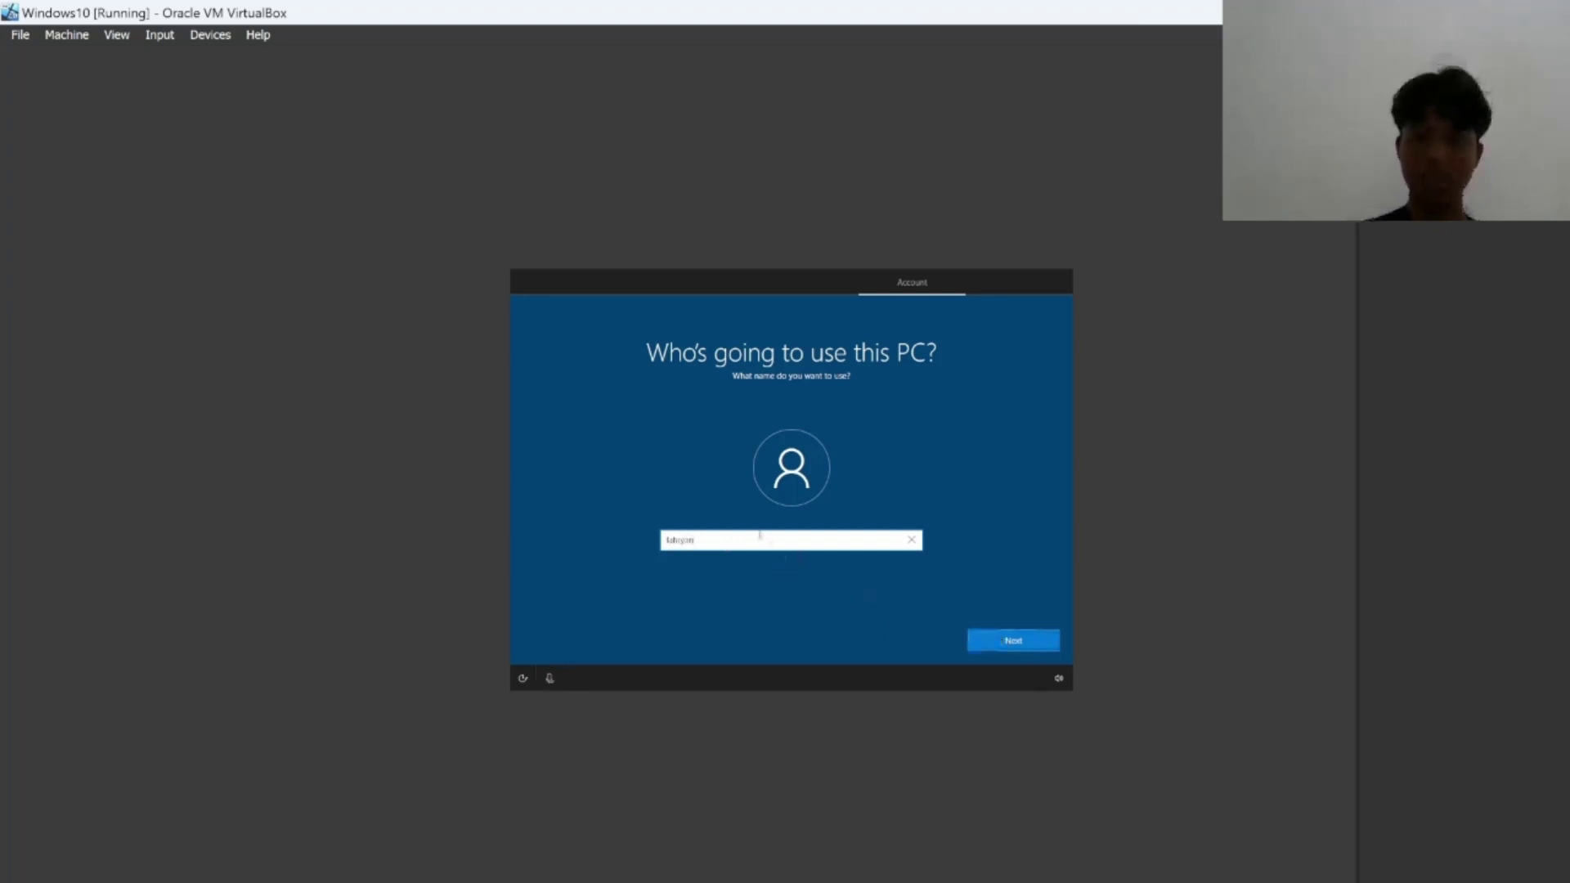
key("BackSpace")
key("BackSpace")
key("BackSpace")
key("BackSpace")
key("BackSpace")
type("akbar")
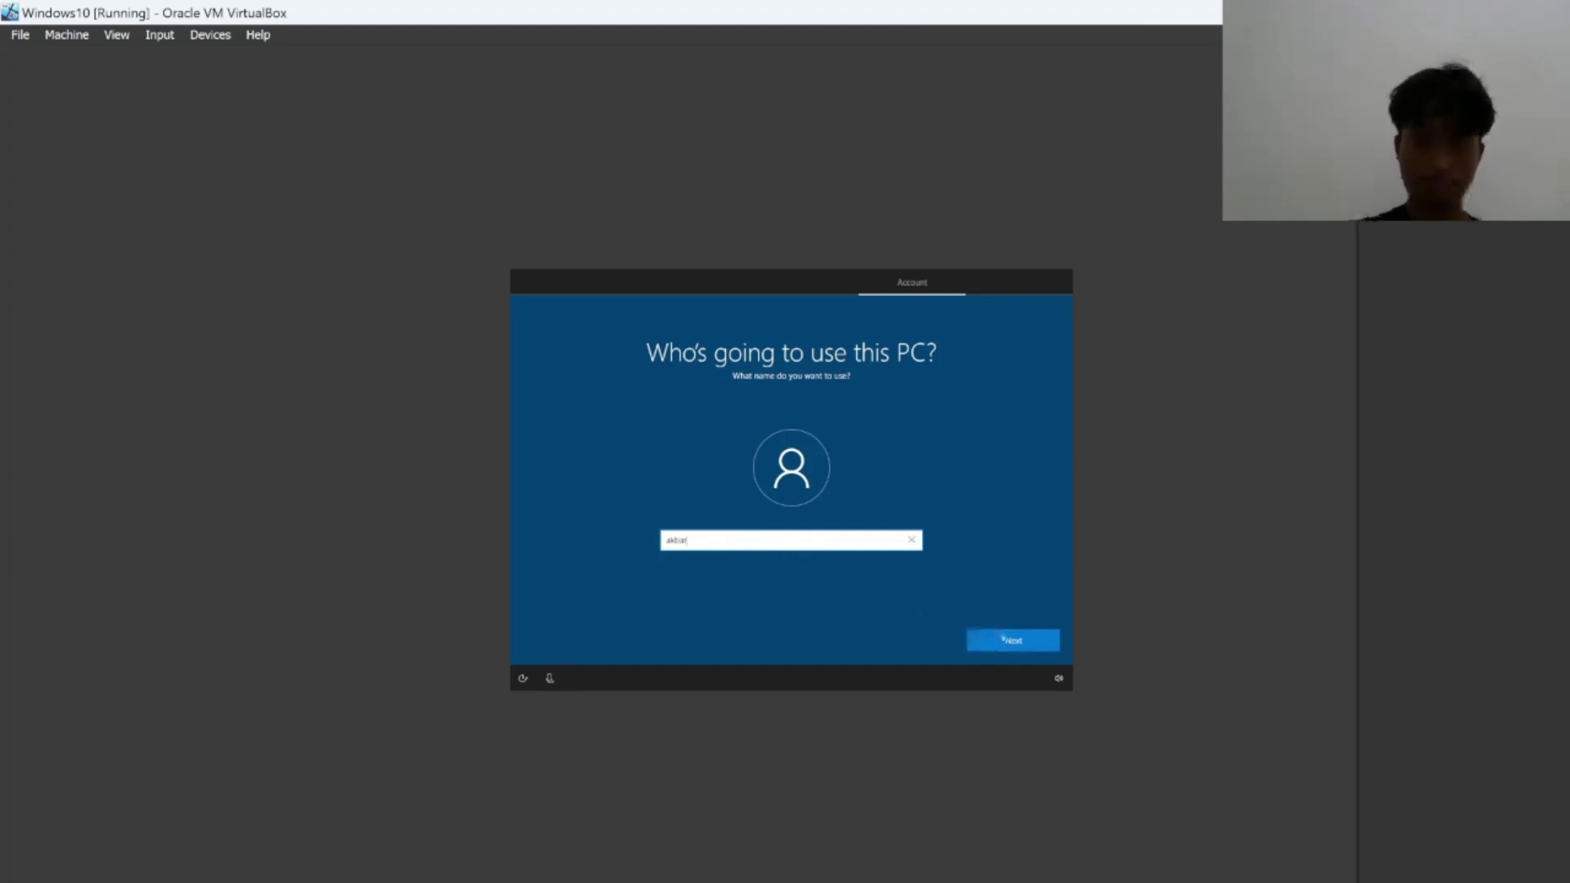
left_click(1031, 640)
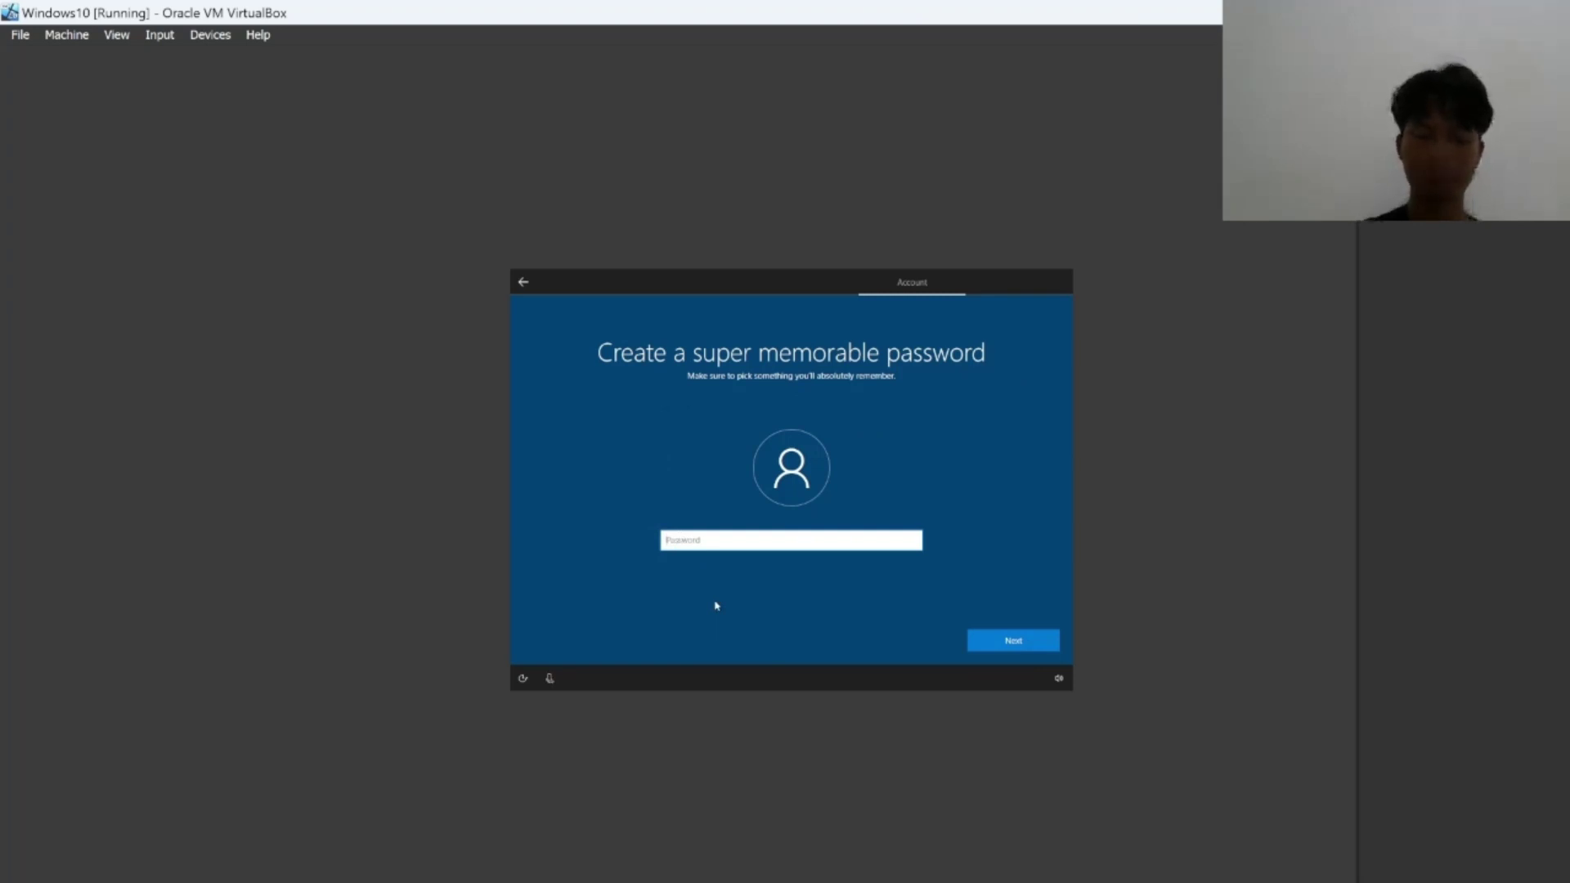
Type the account password, then retype it in Confirm password.
type("pas")
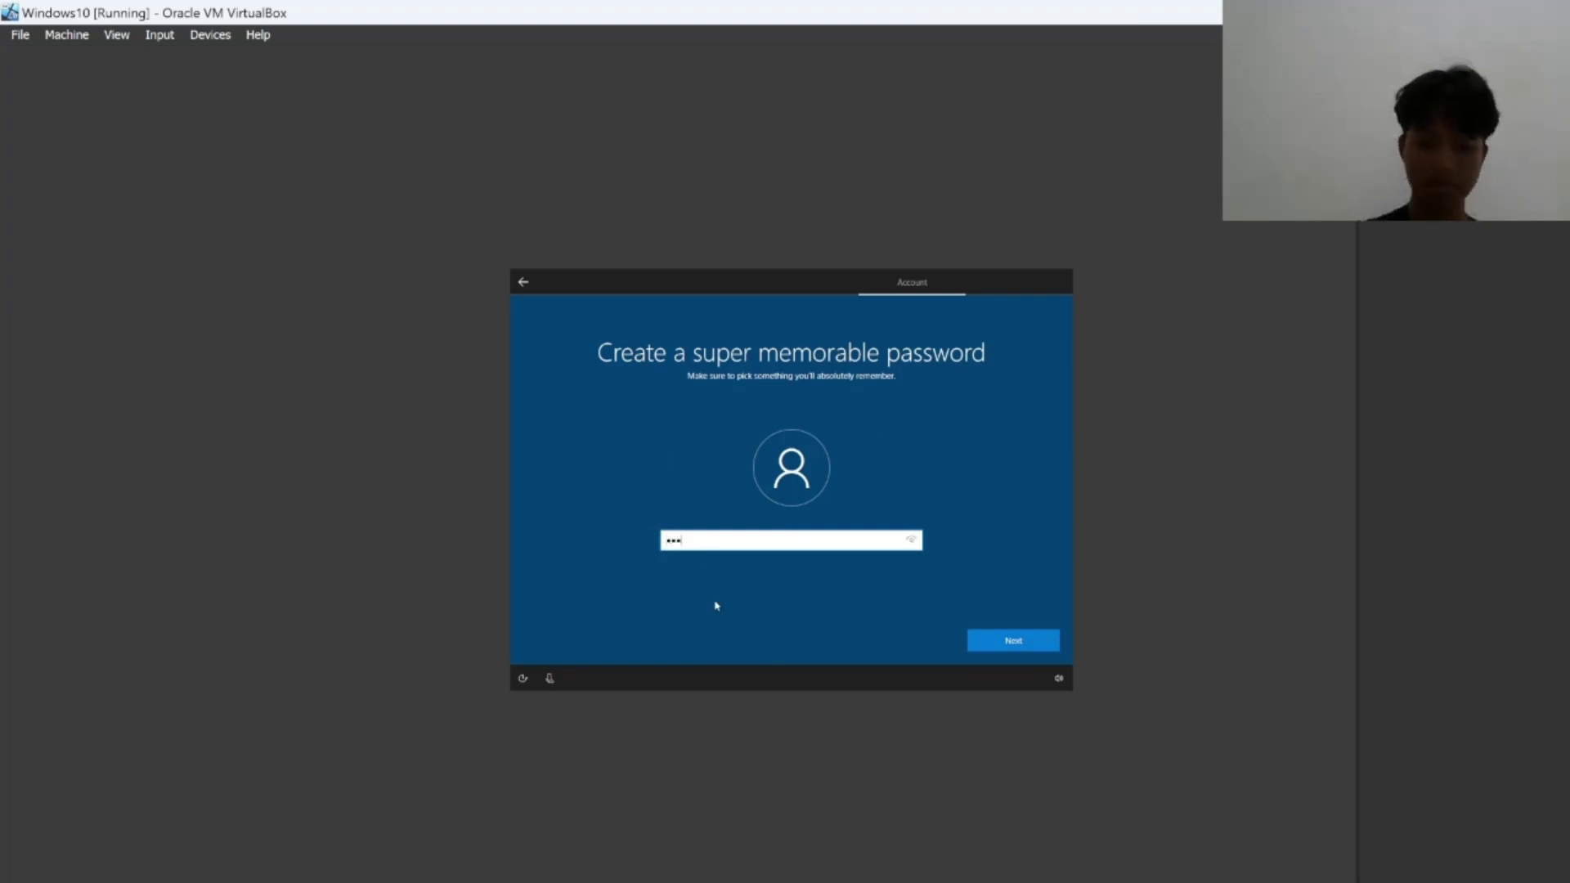
type("sword")
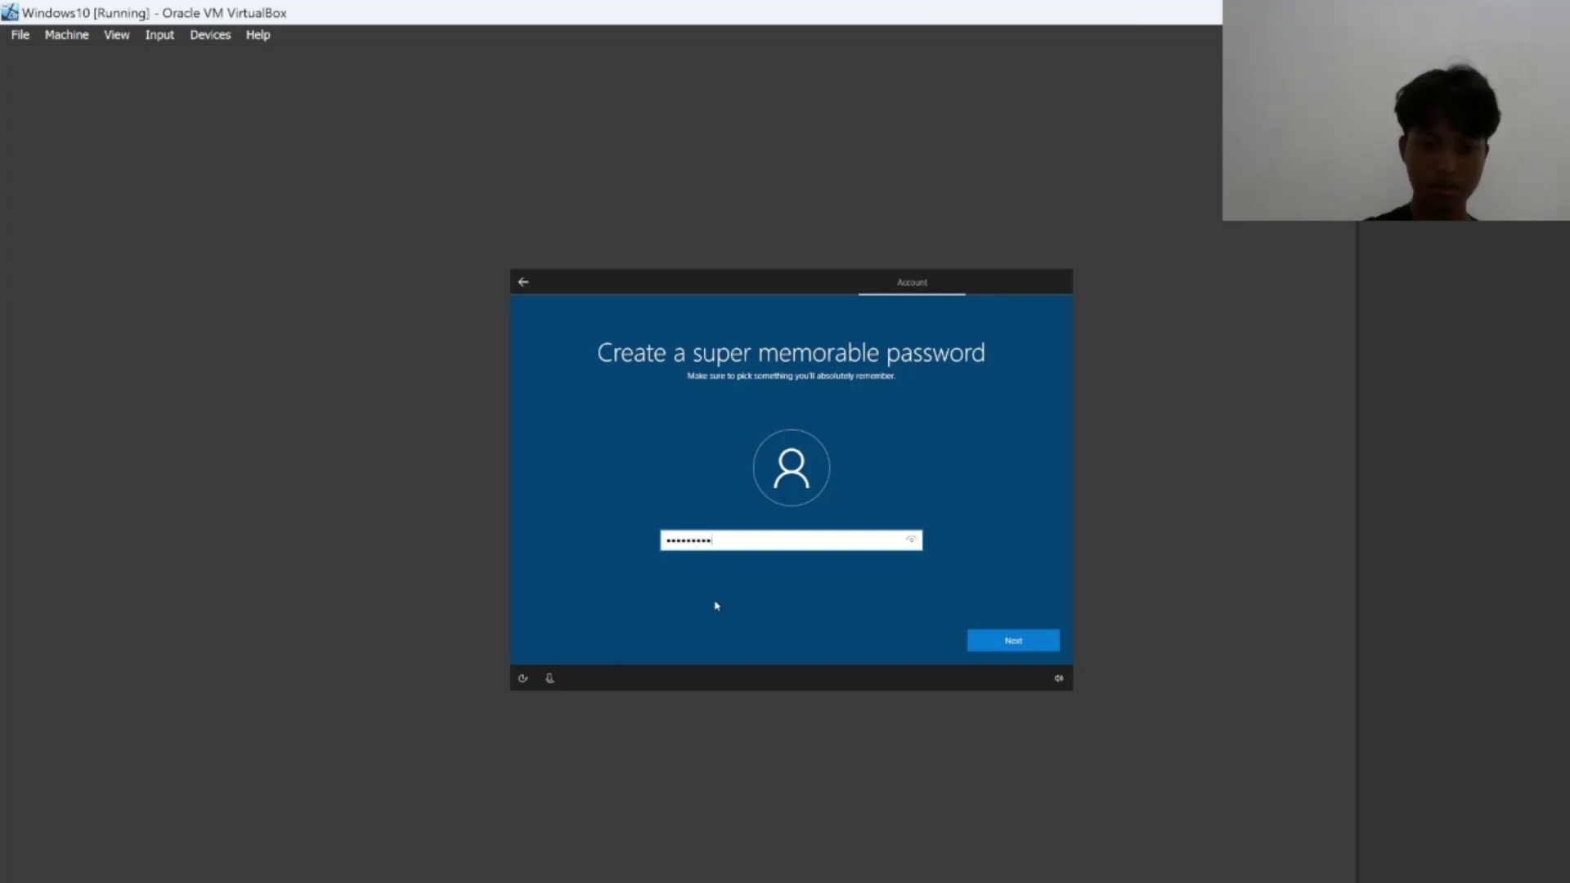
type("1")
left_click(1011, 640)
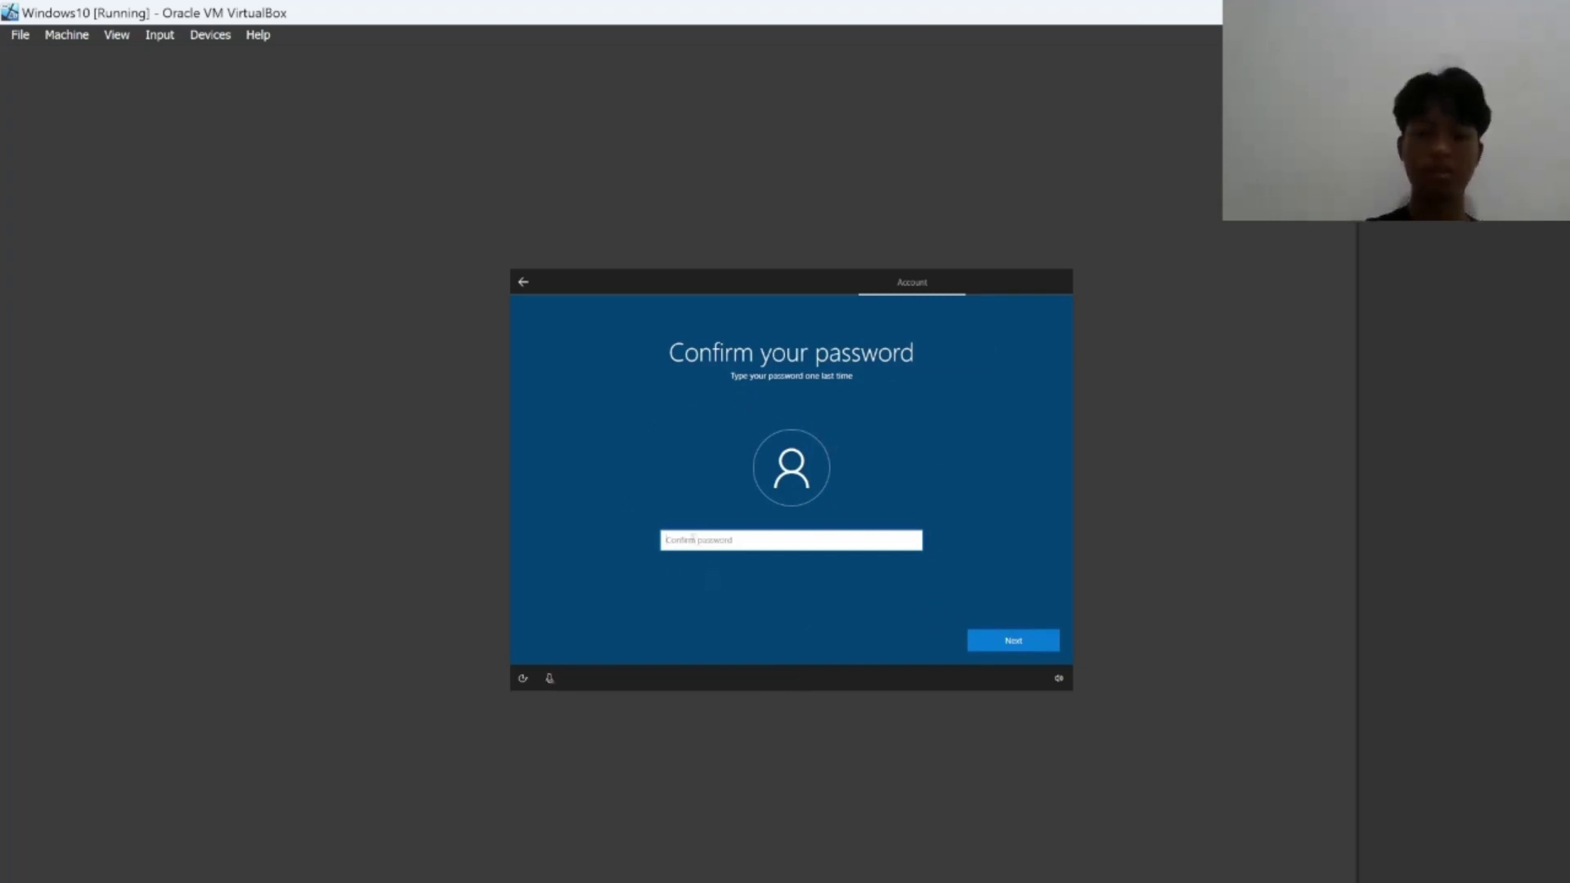
type("•••")
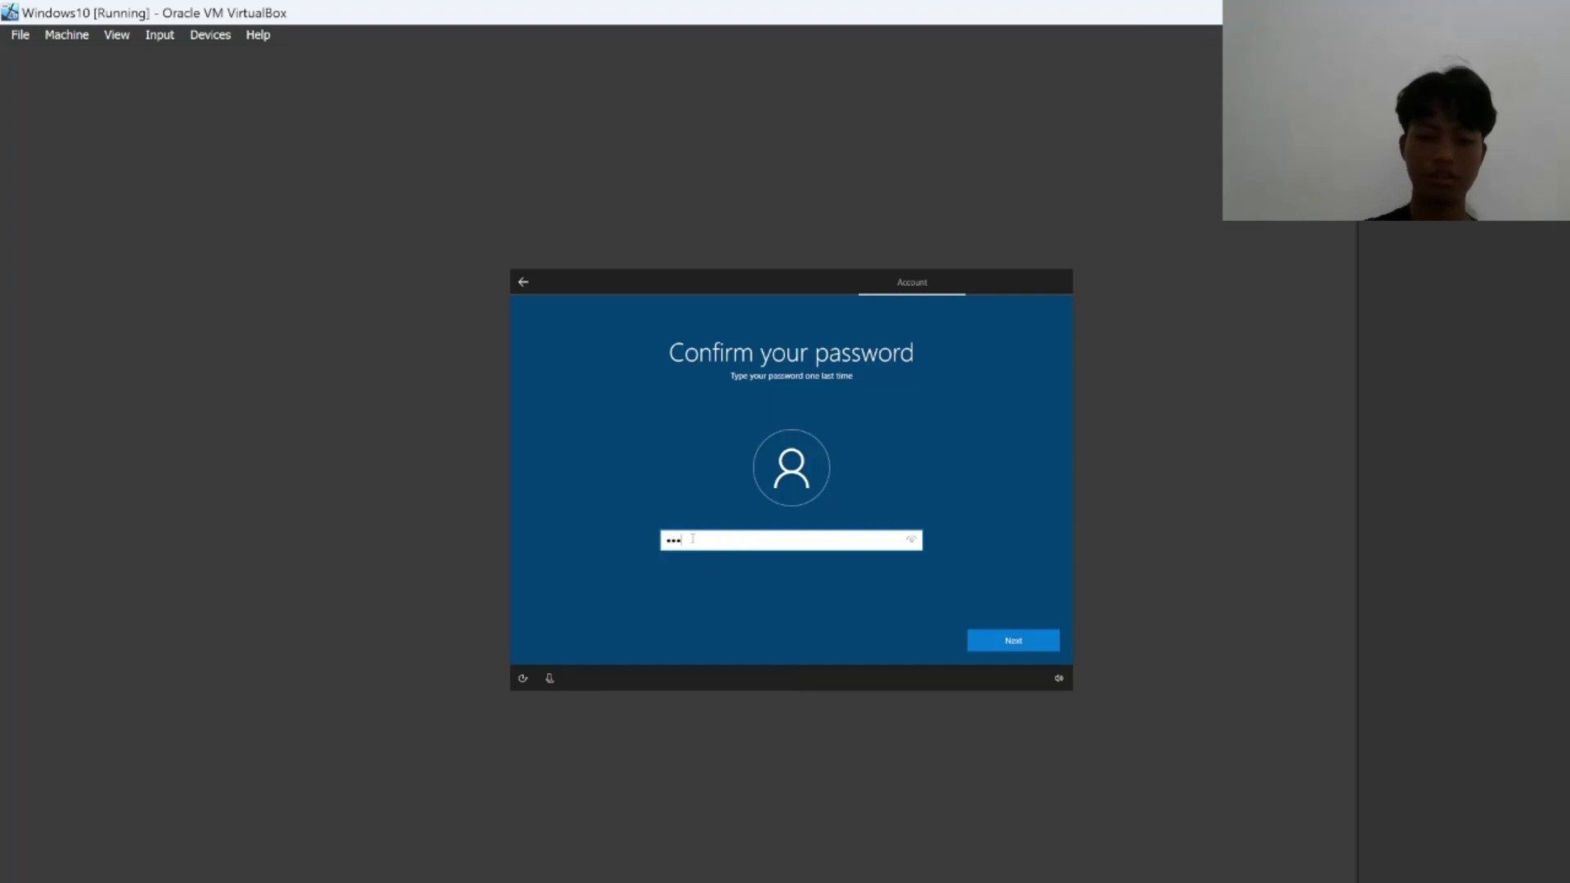
type("••••••••")
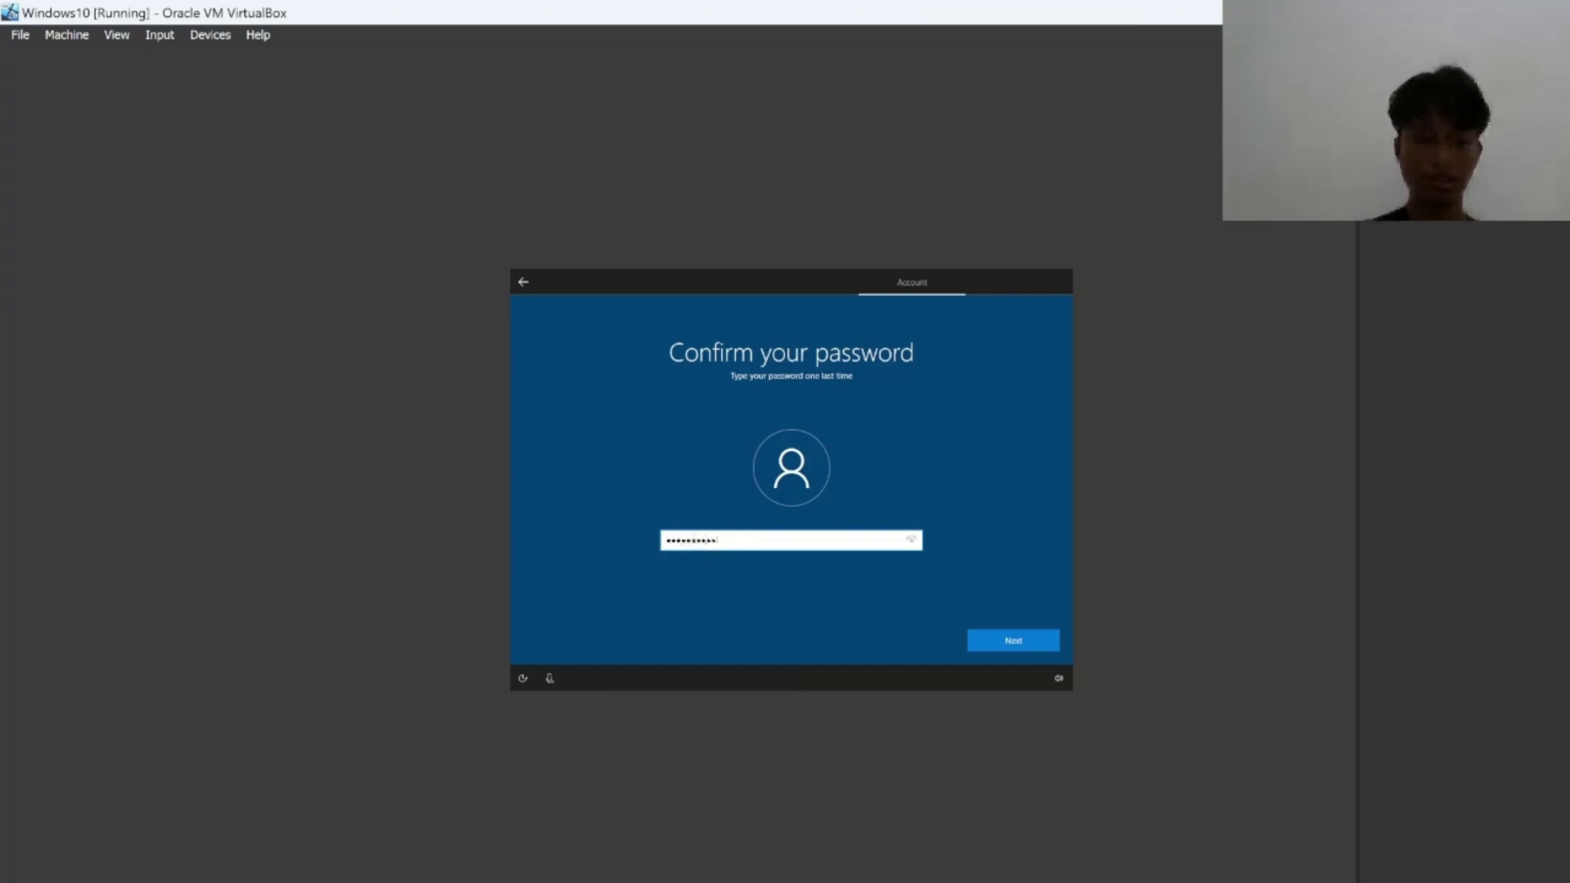
left_click(1002, 644)
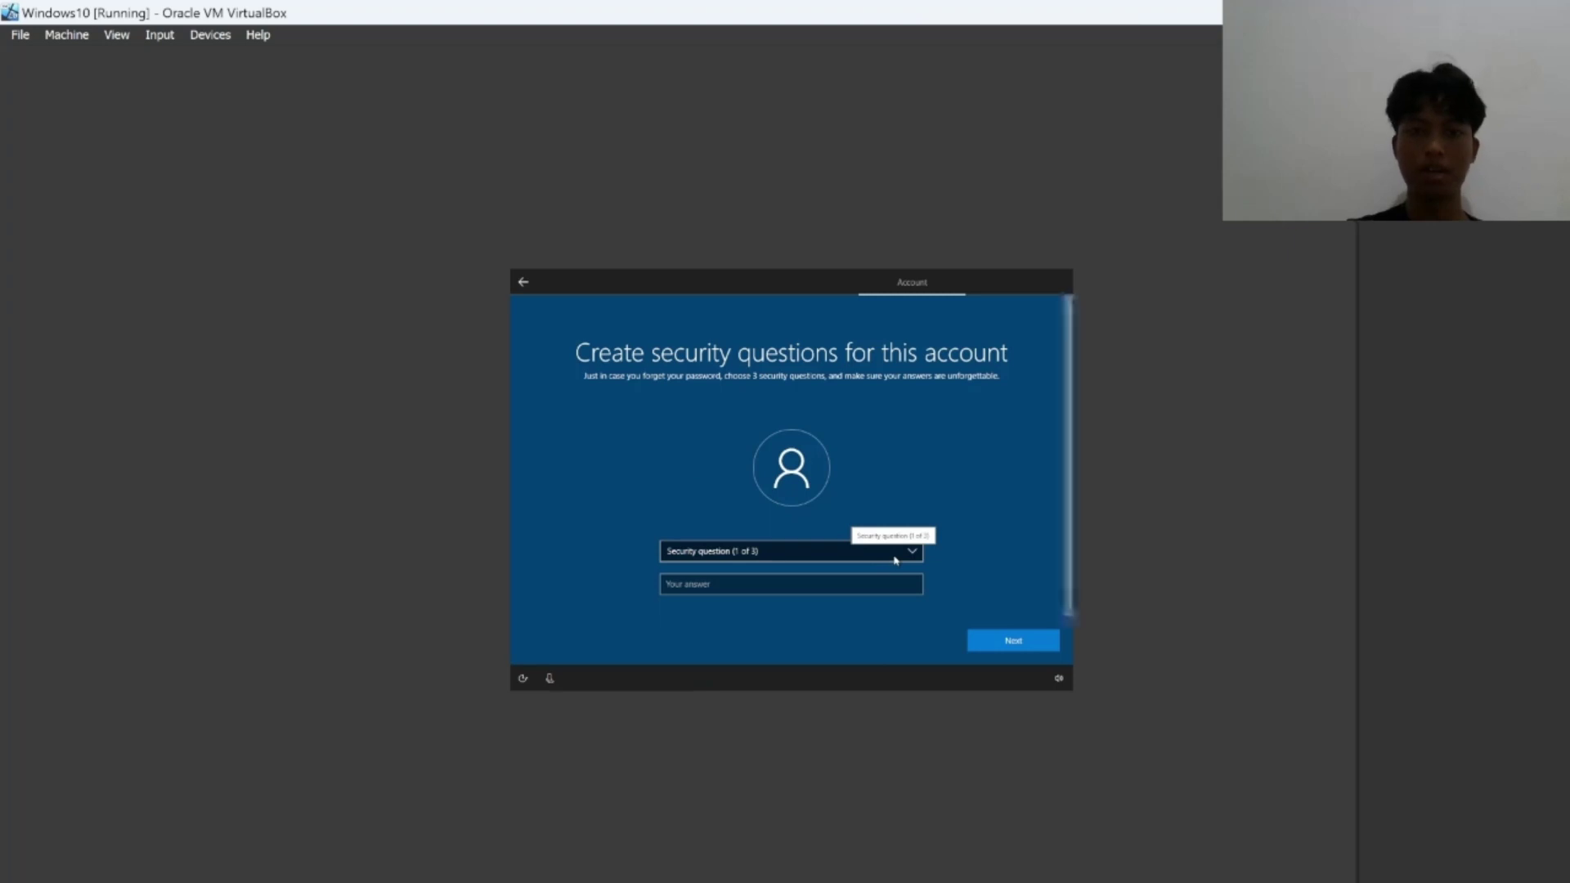
Answer the first security question, about your first pet's name, and continue.
left_click(896, 559)
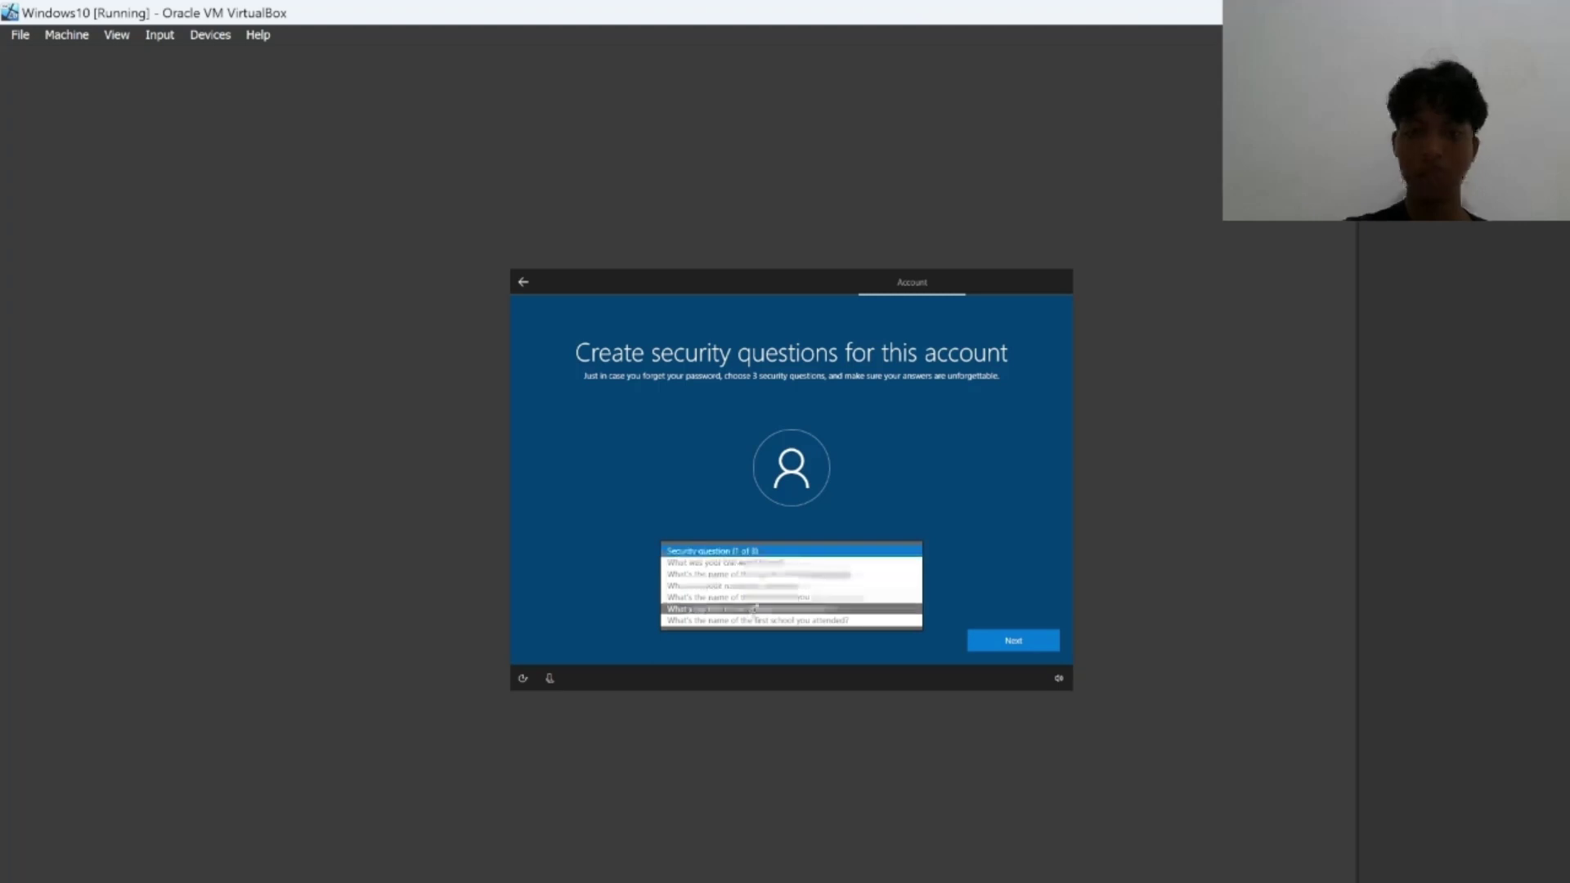
left_click(743, 563)
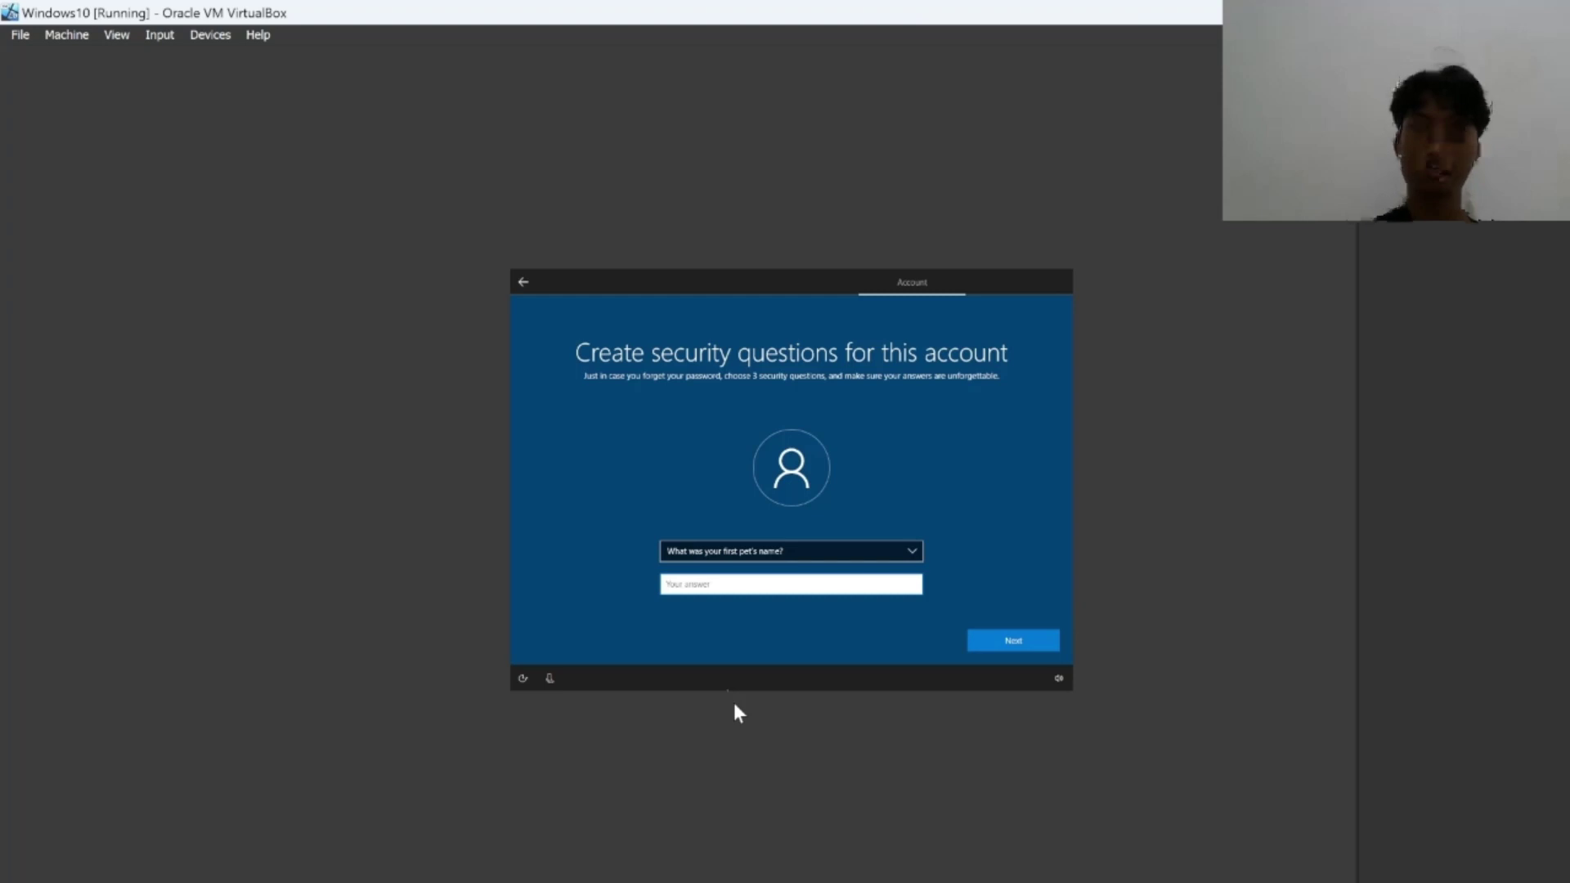
type("chik")
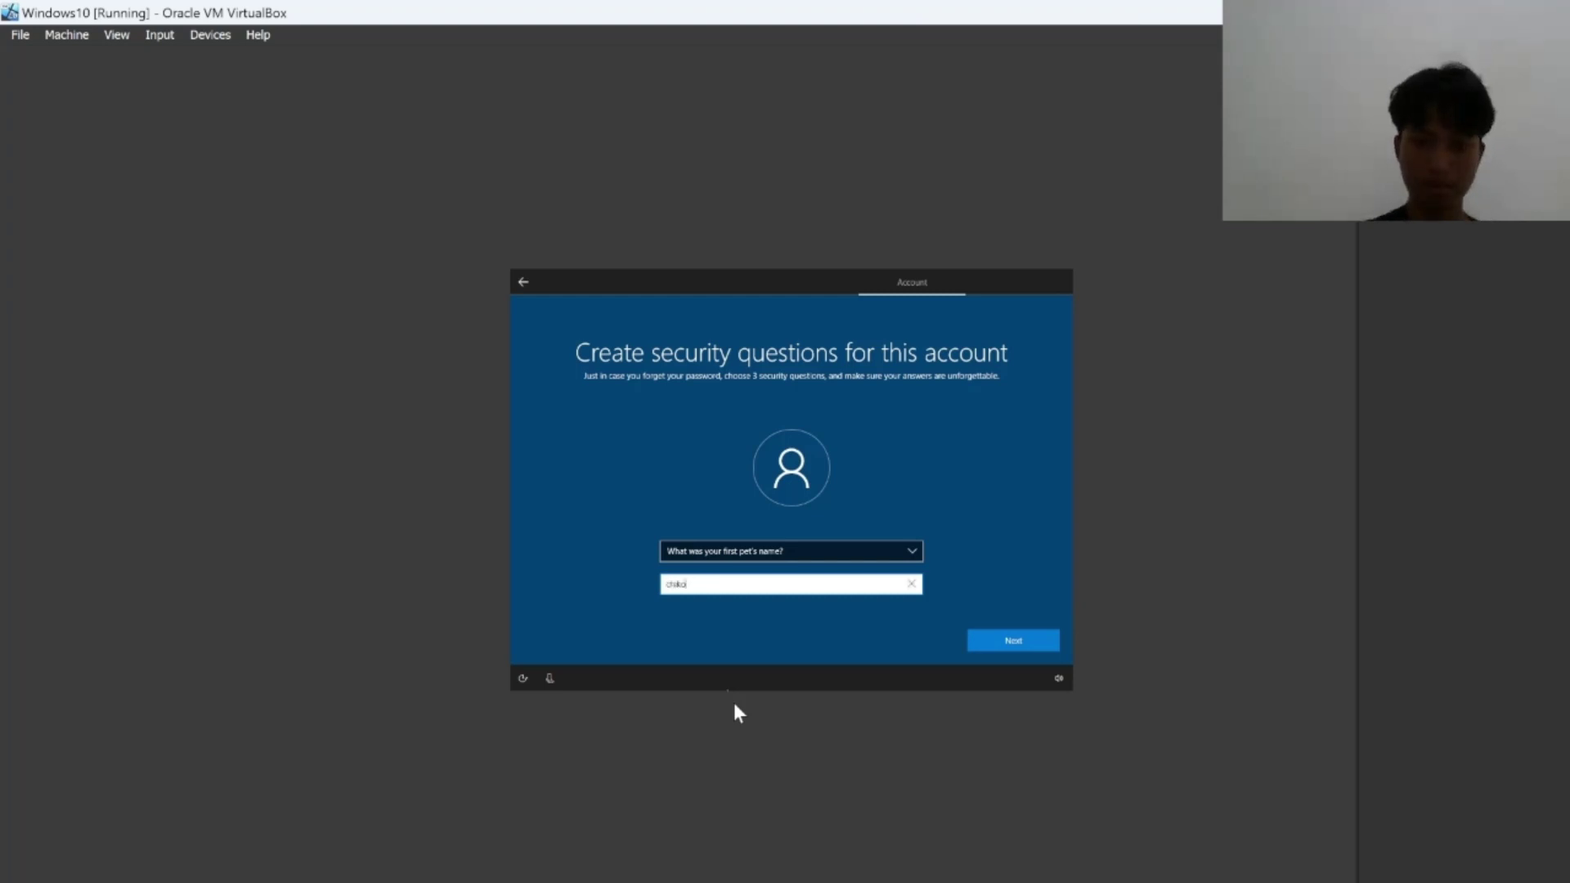
type("o")
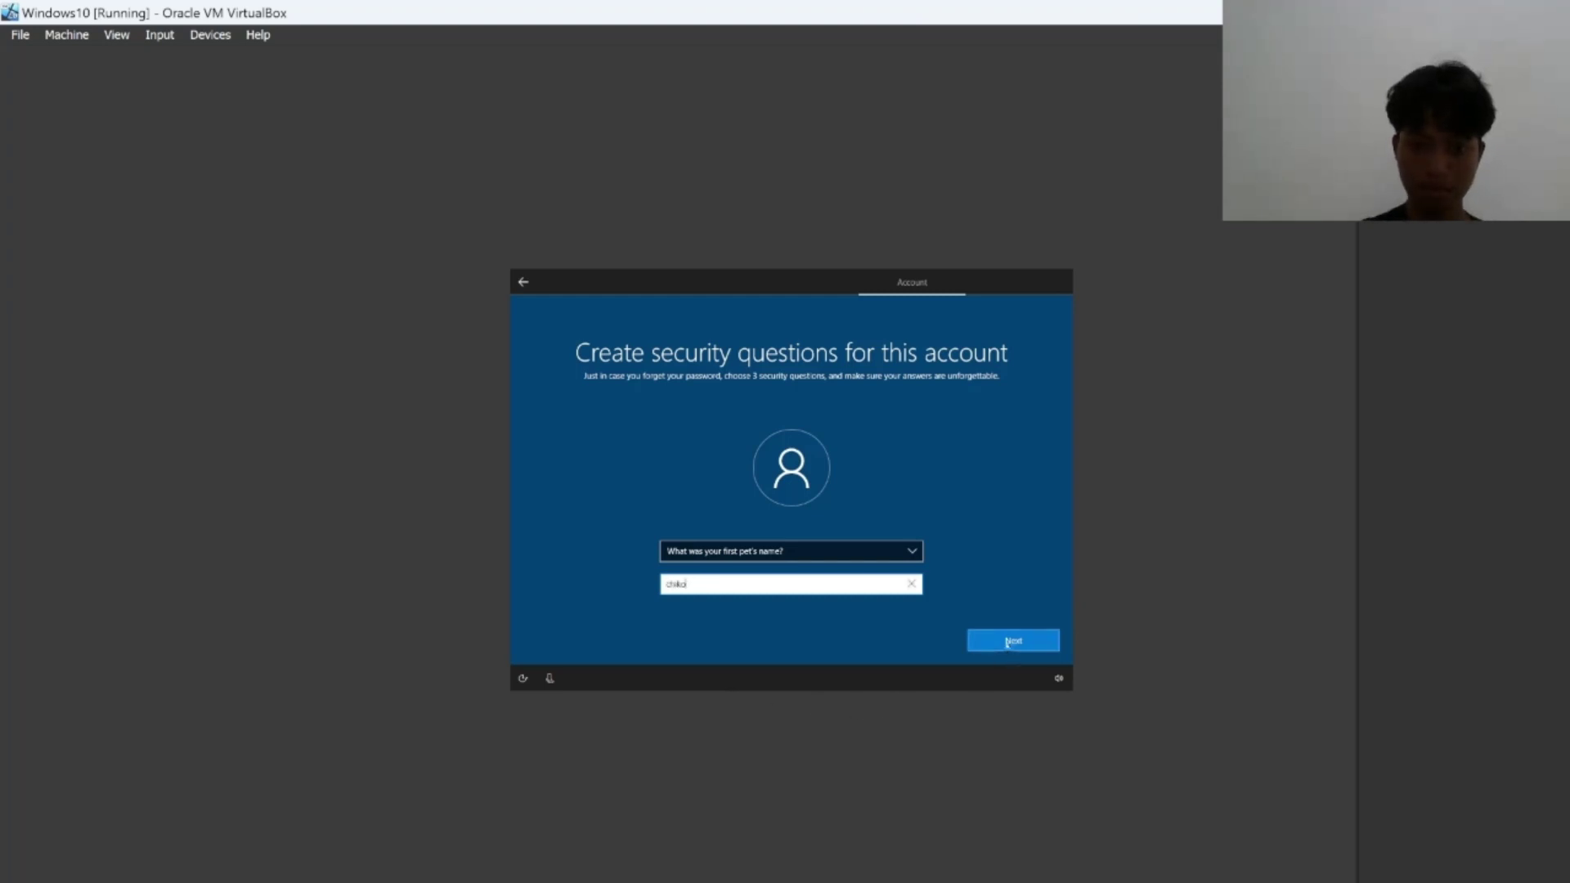
left_click(1008, 645)
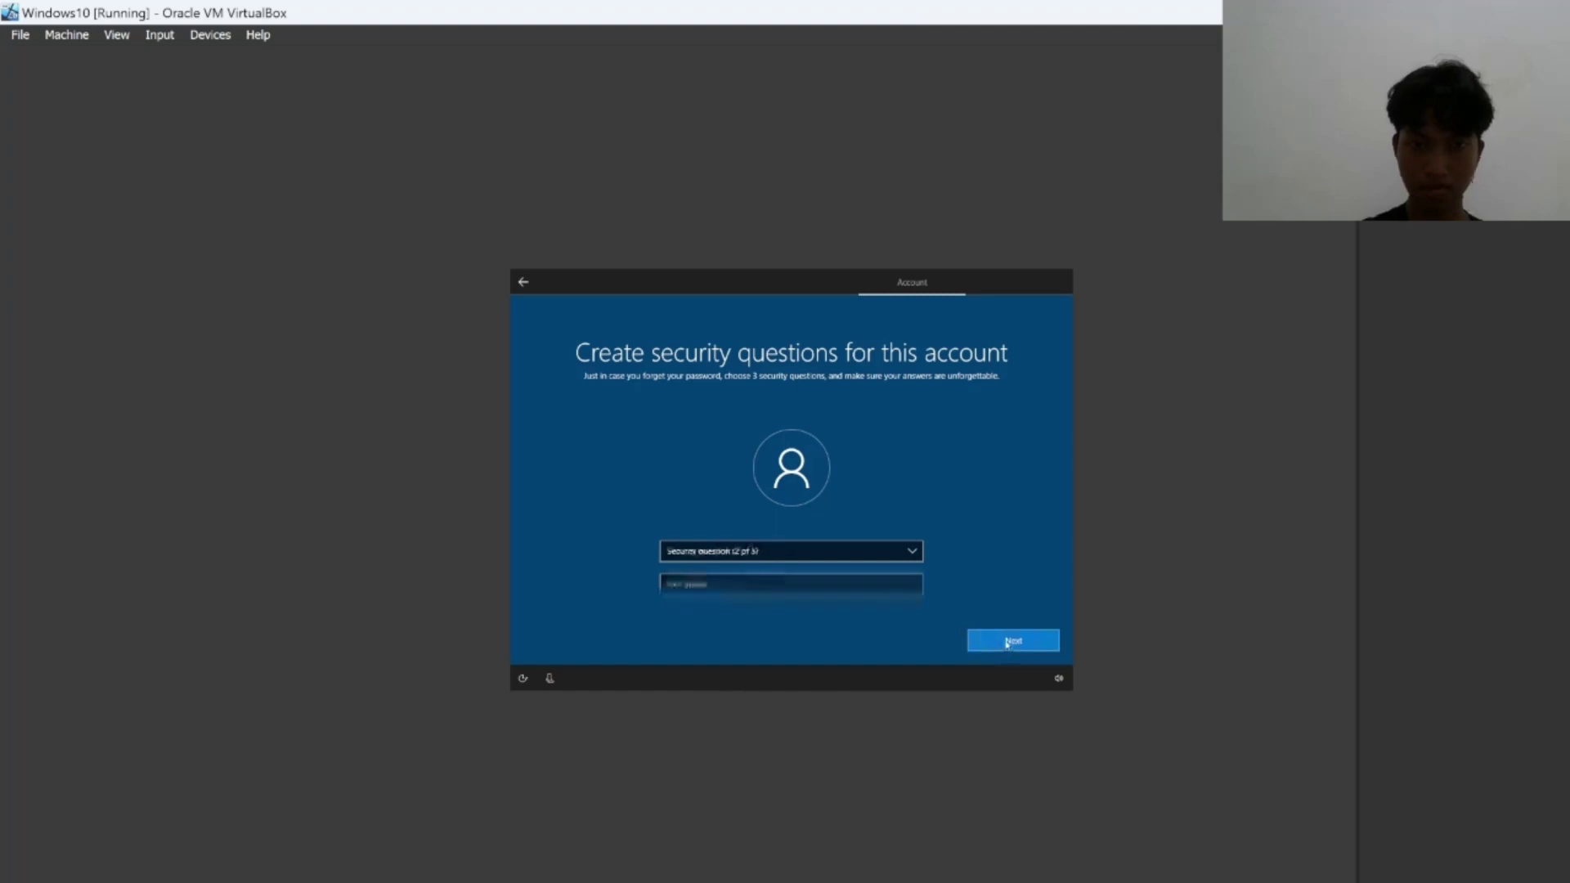
Answer the second security question, about your birth city, and continue.
left_click(900, 553)
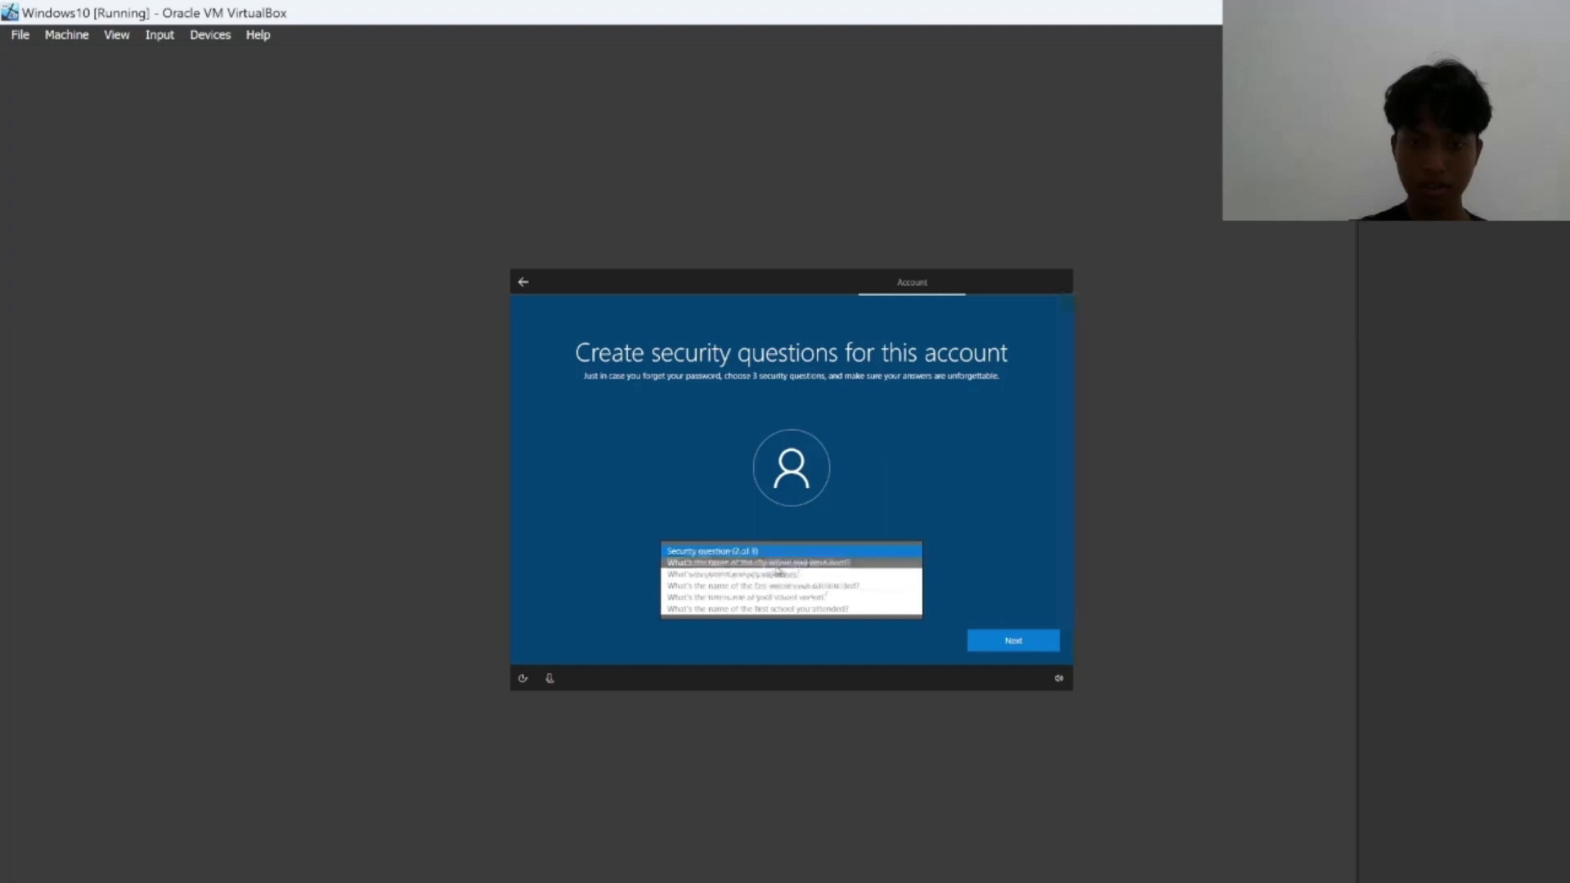
left_click(775, 565)
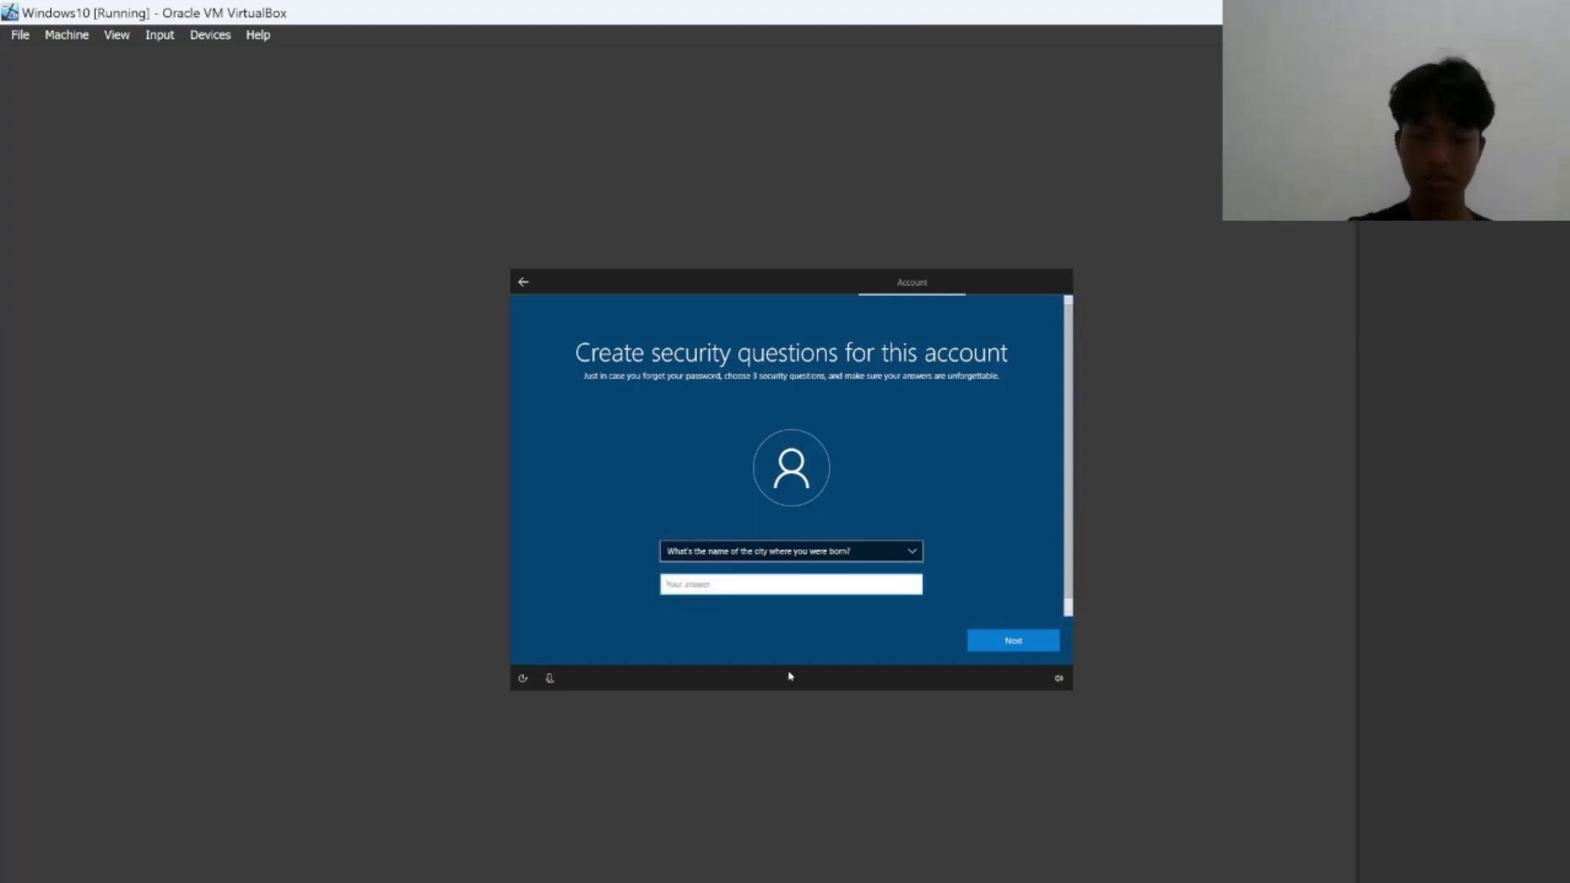
type("Ka")
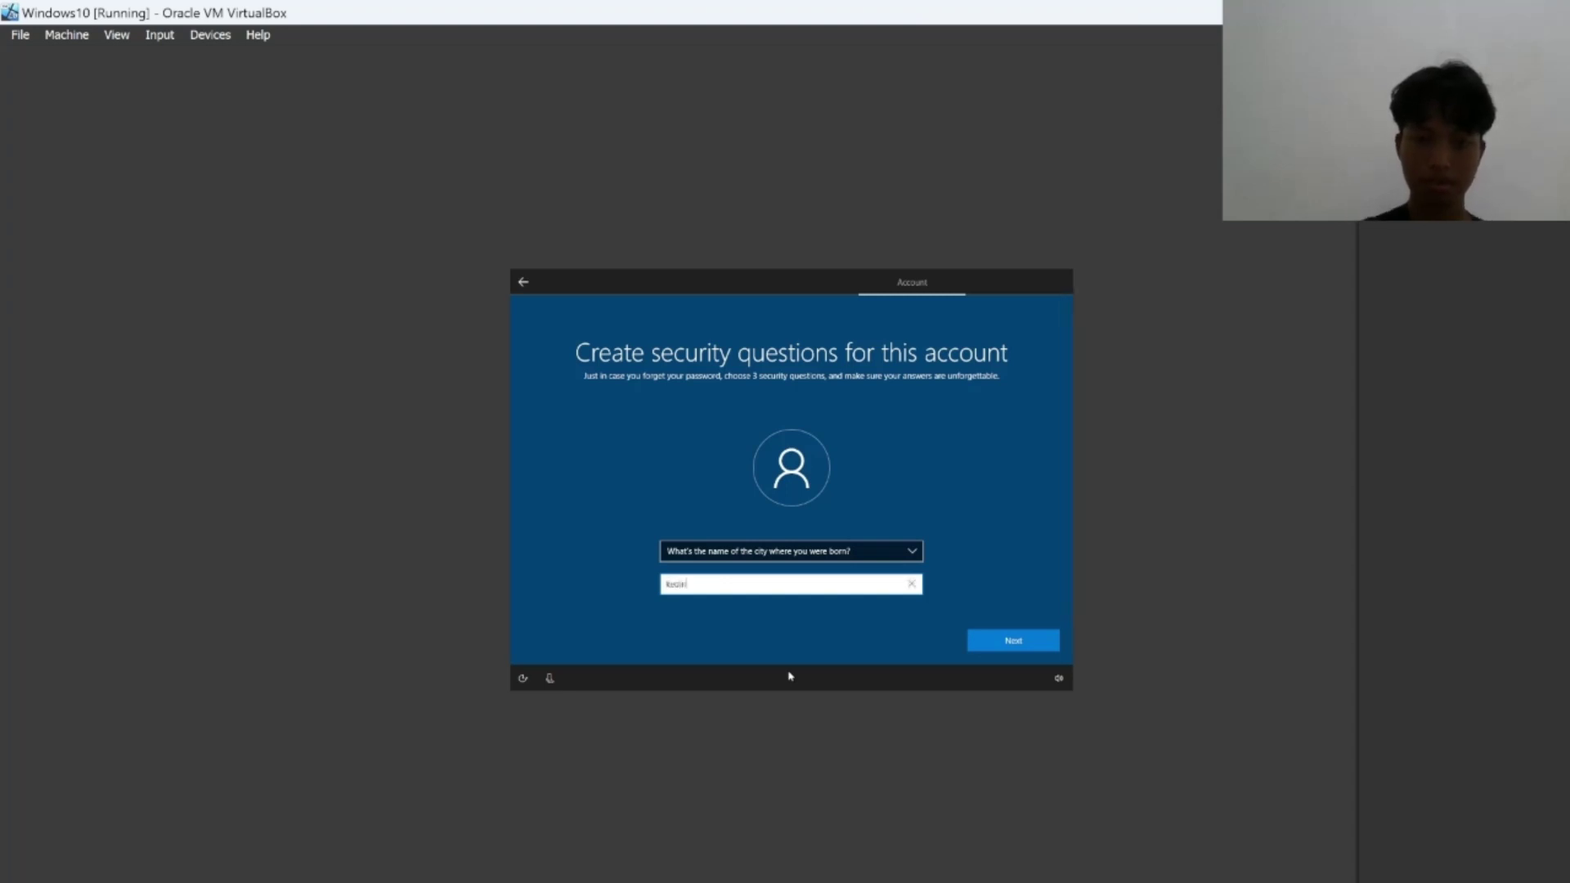
left_click(1006, 650)
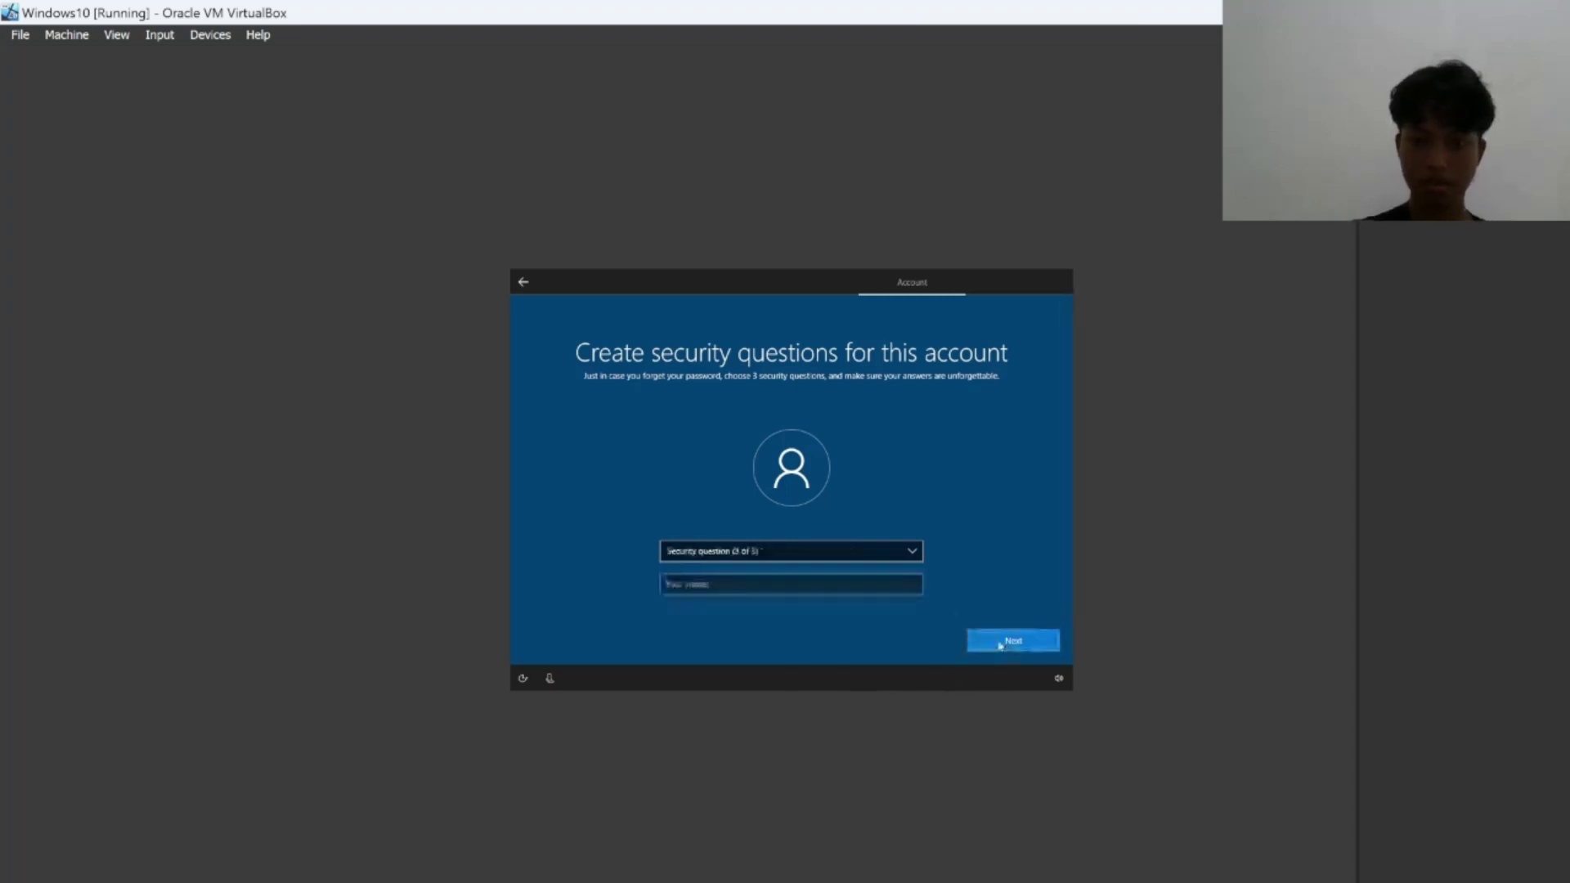
Answer the third security question, about the first school you attended, and finish.
left_click(836, 559)
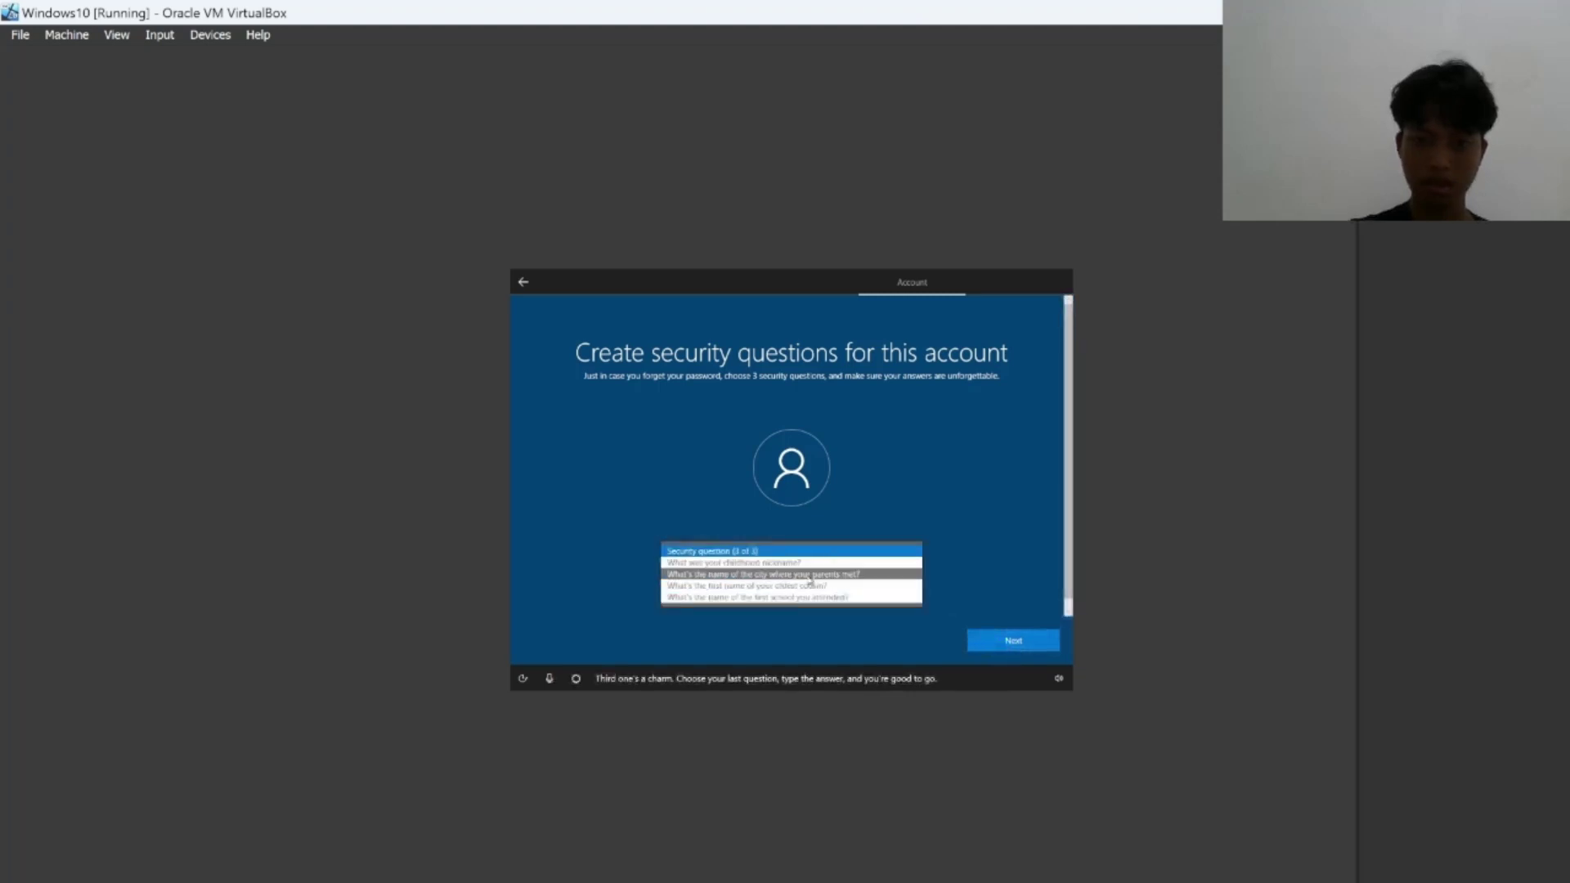
left_click(756, 598)
left_click(701, 583)
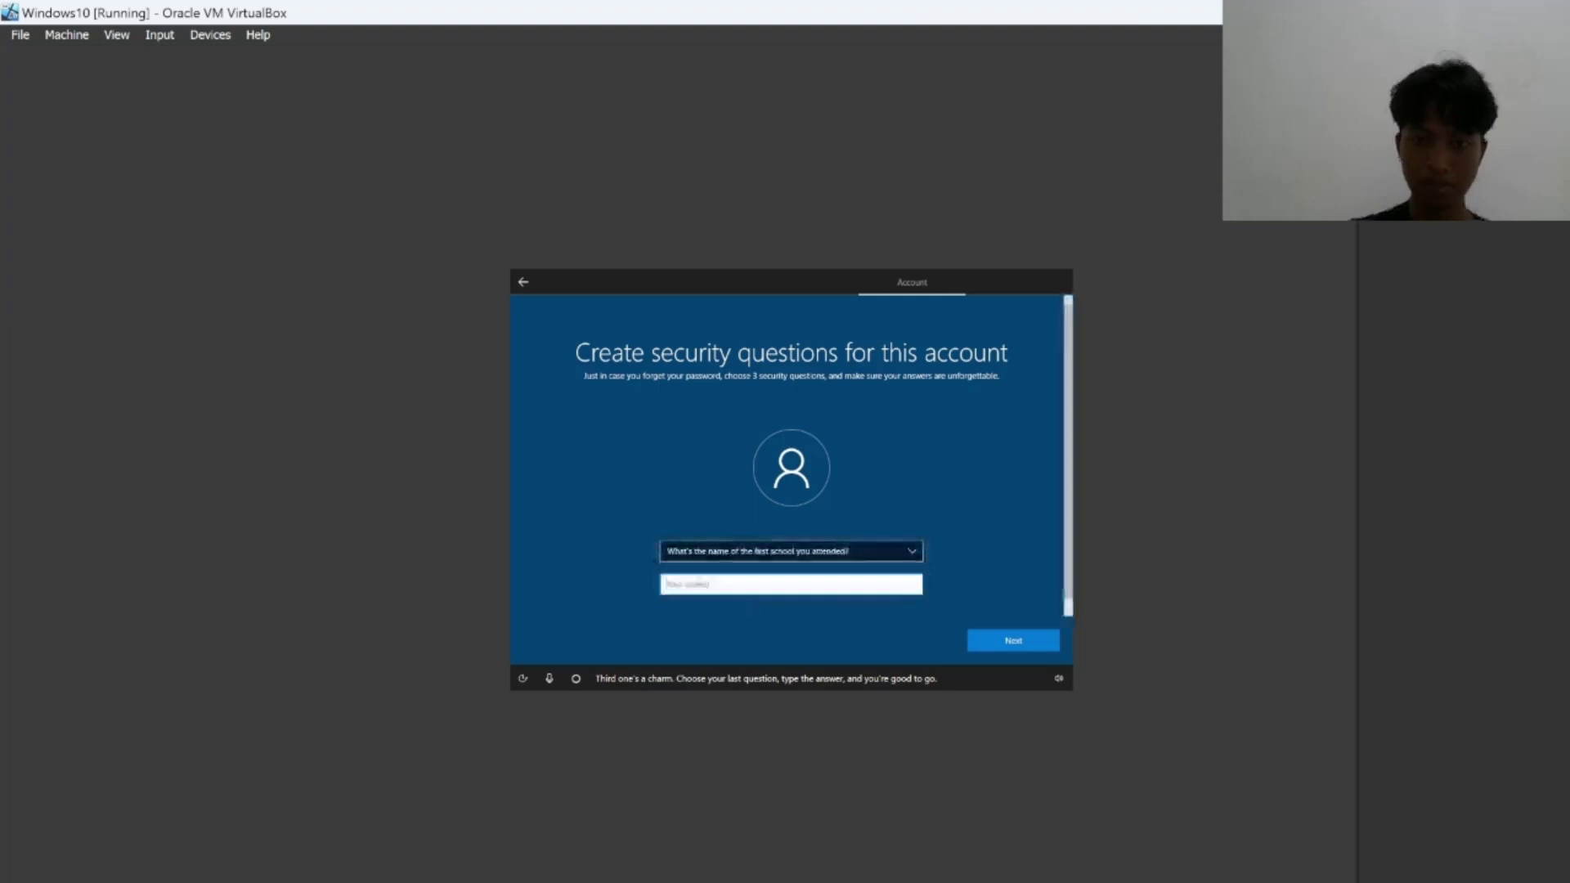
type("d")
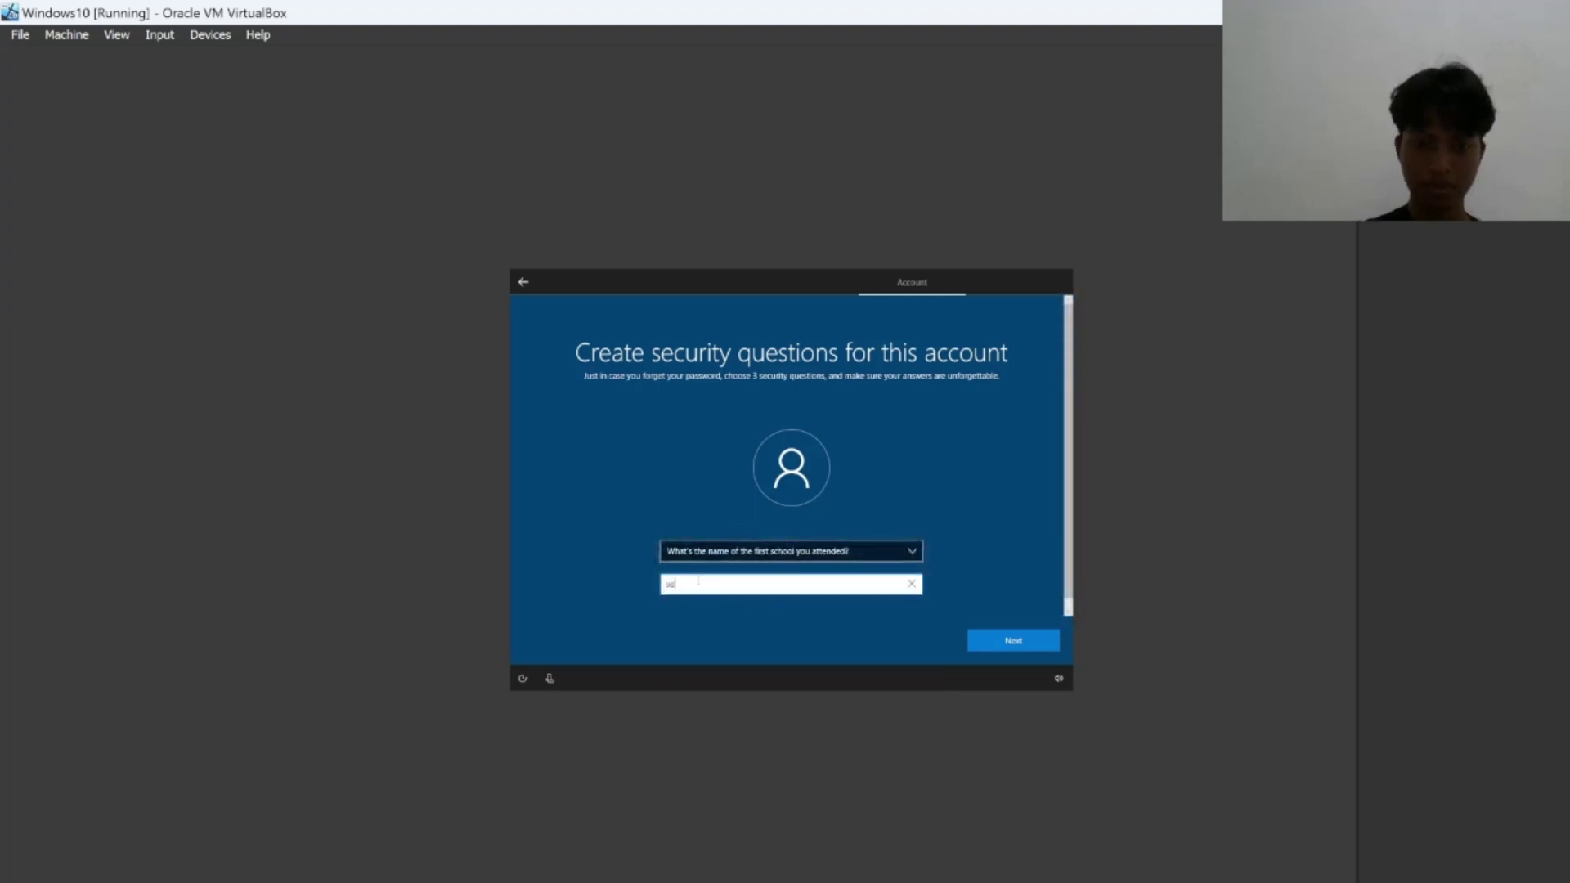
type(" nege")
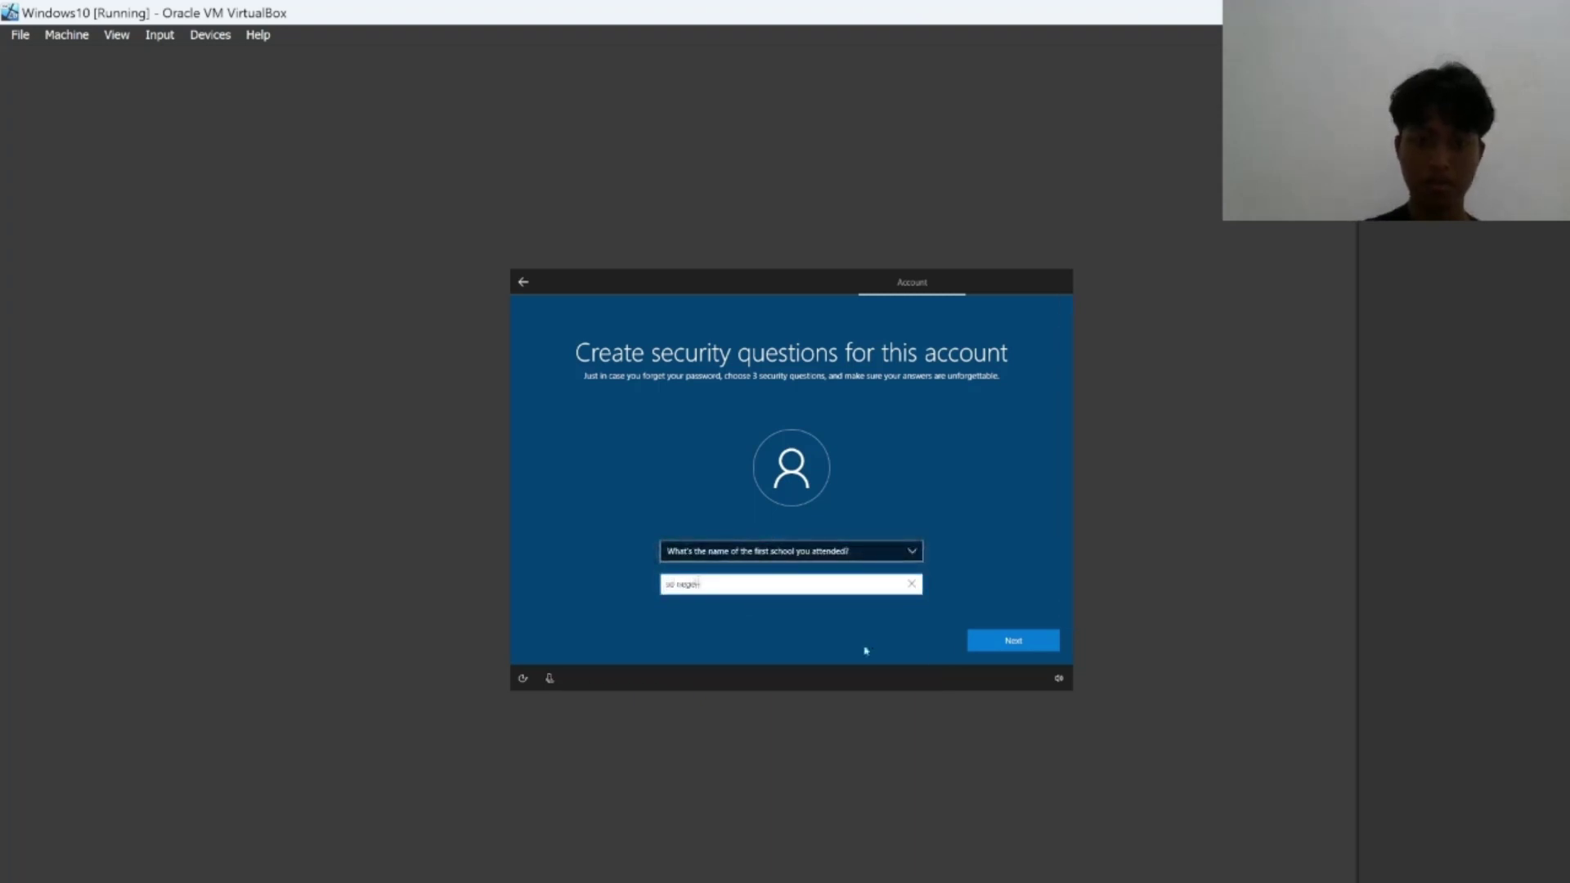
type("ri")
left_click(1008, 645)
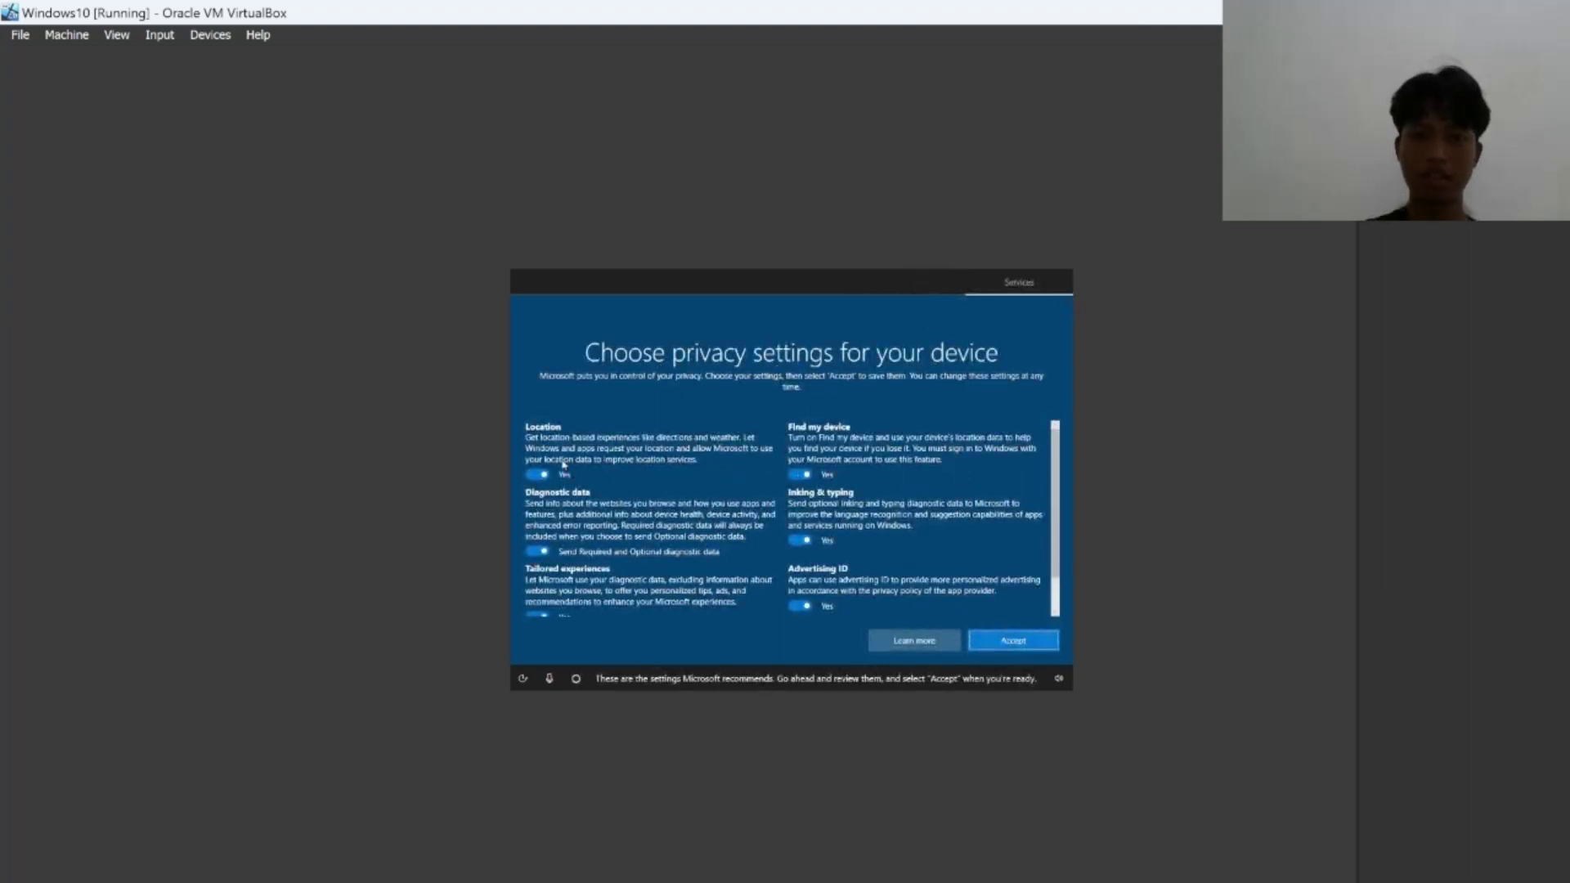
Review the privacy settings page and accept the recommended privacy settings.
scroll(572, 482, "down", 1)
scroll(629, 540, "up", 1)
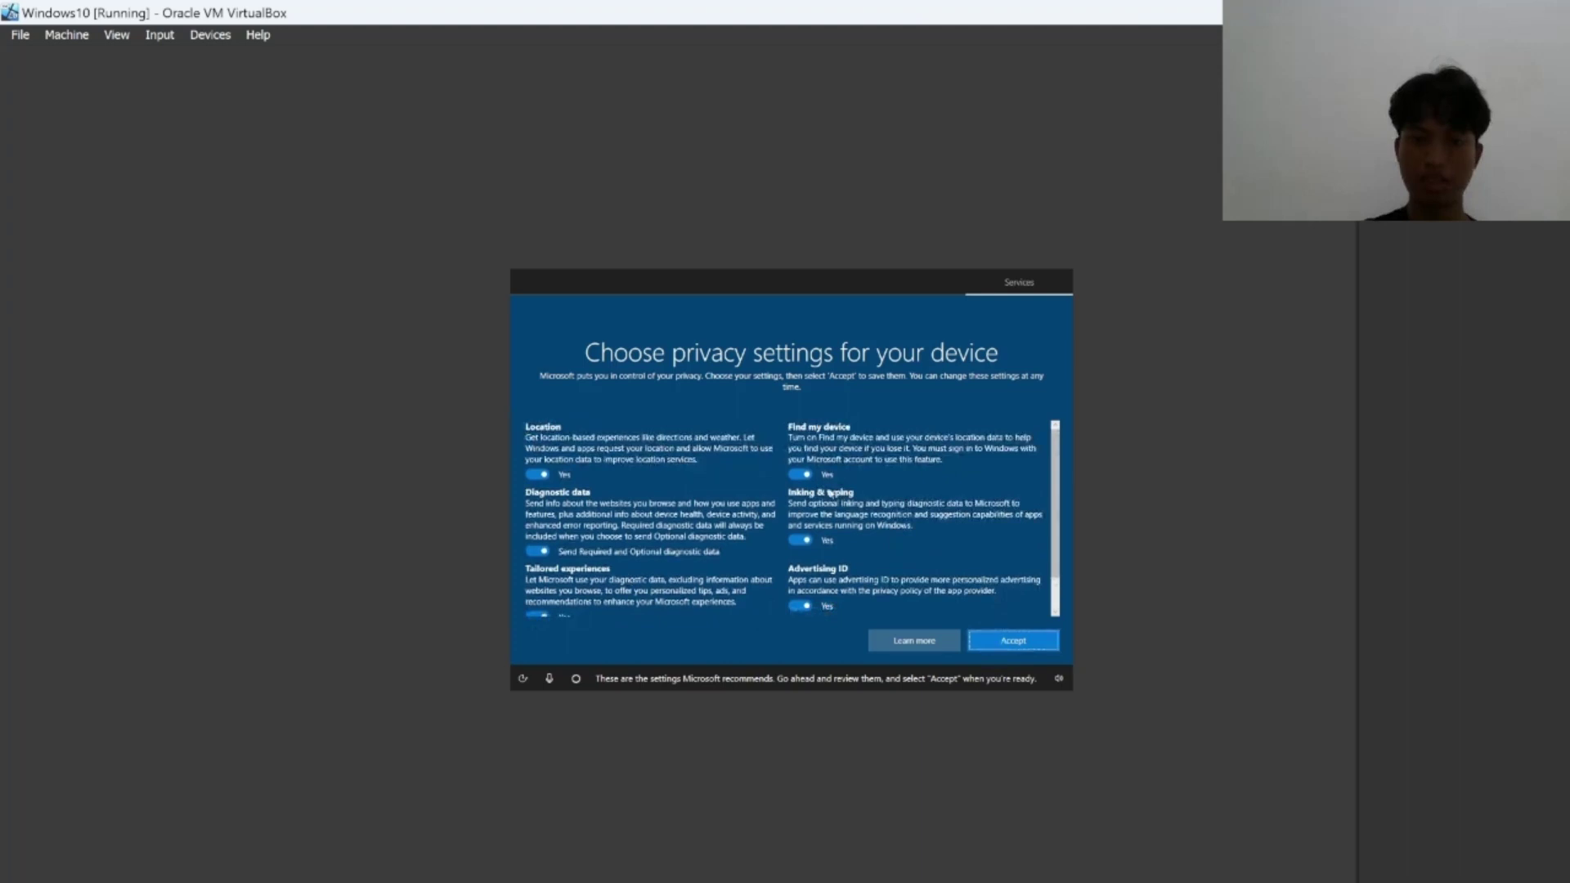
left_click(1013, 646)
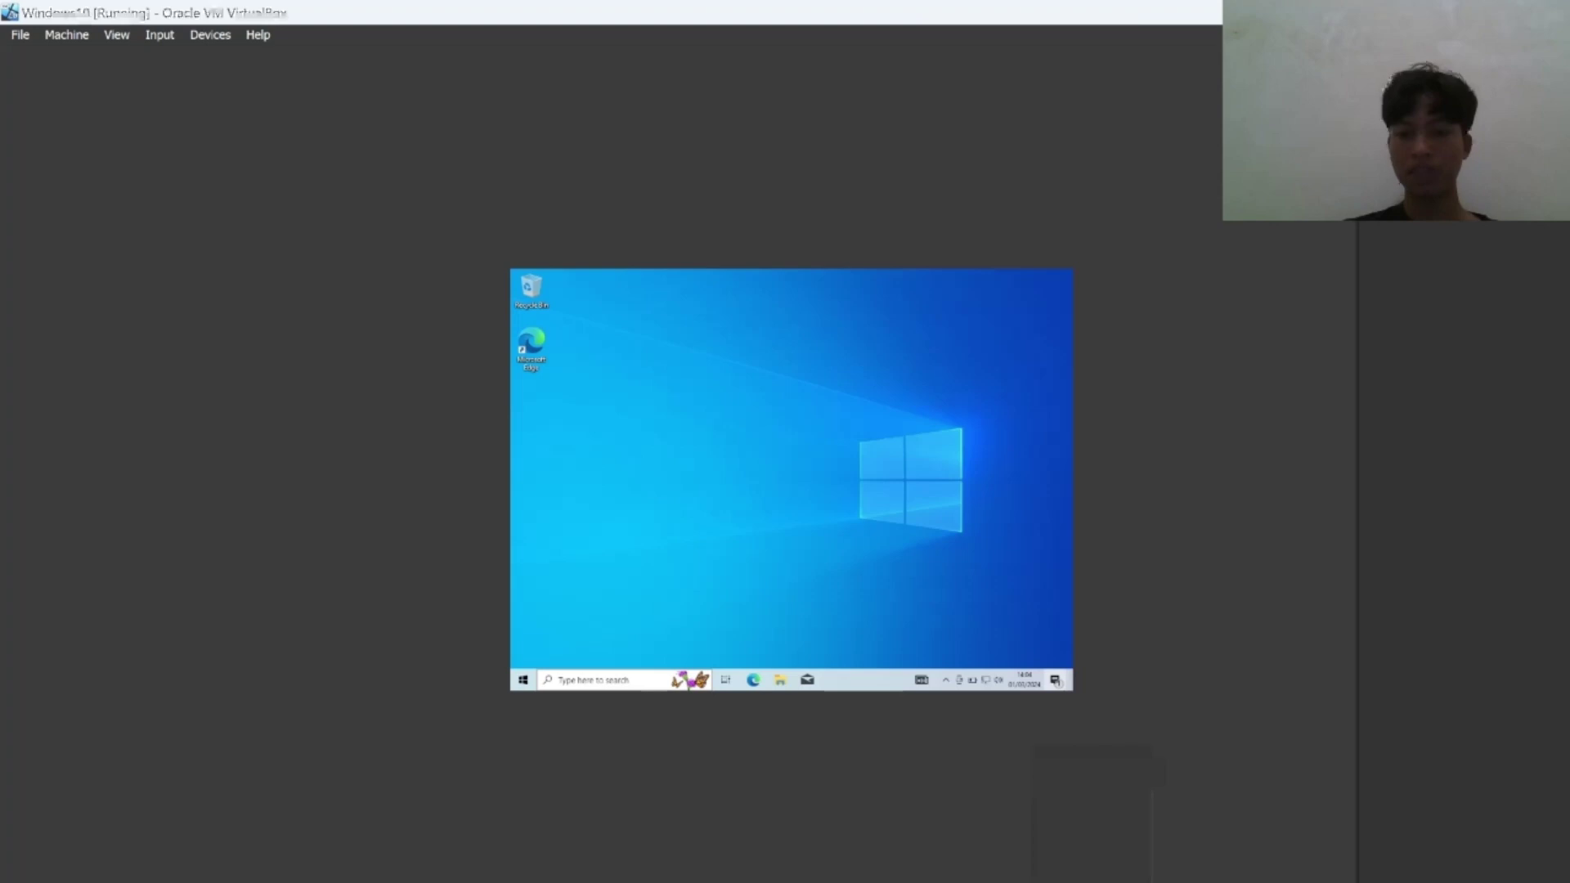
In Chrome, search Google for 'virtu' and open the official VirtualBox Downloads page.
left_click(1097, 881)
left_click(1093, 446)
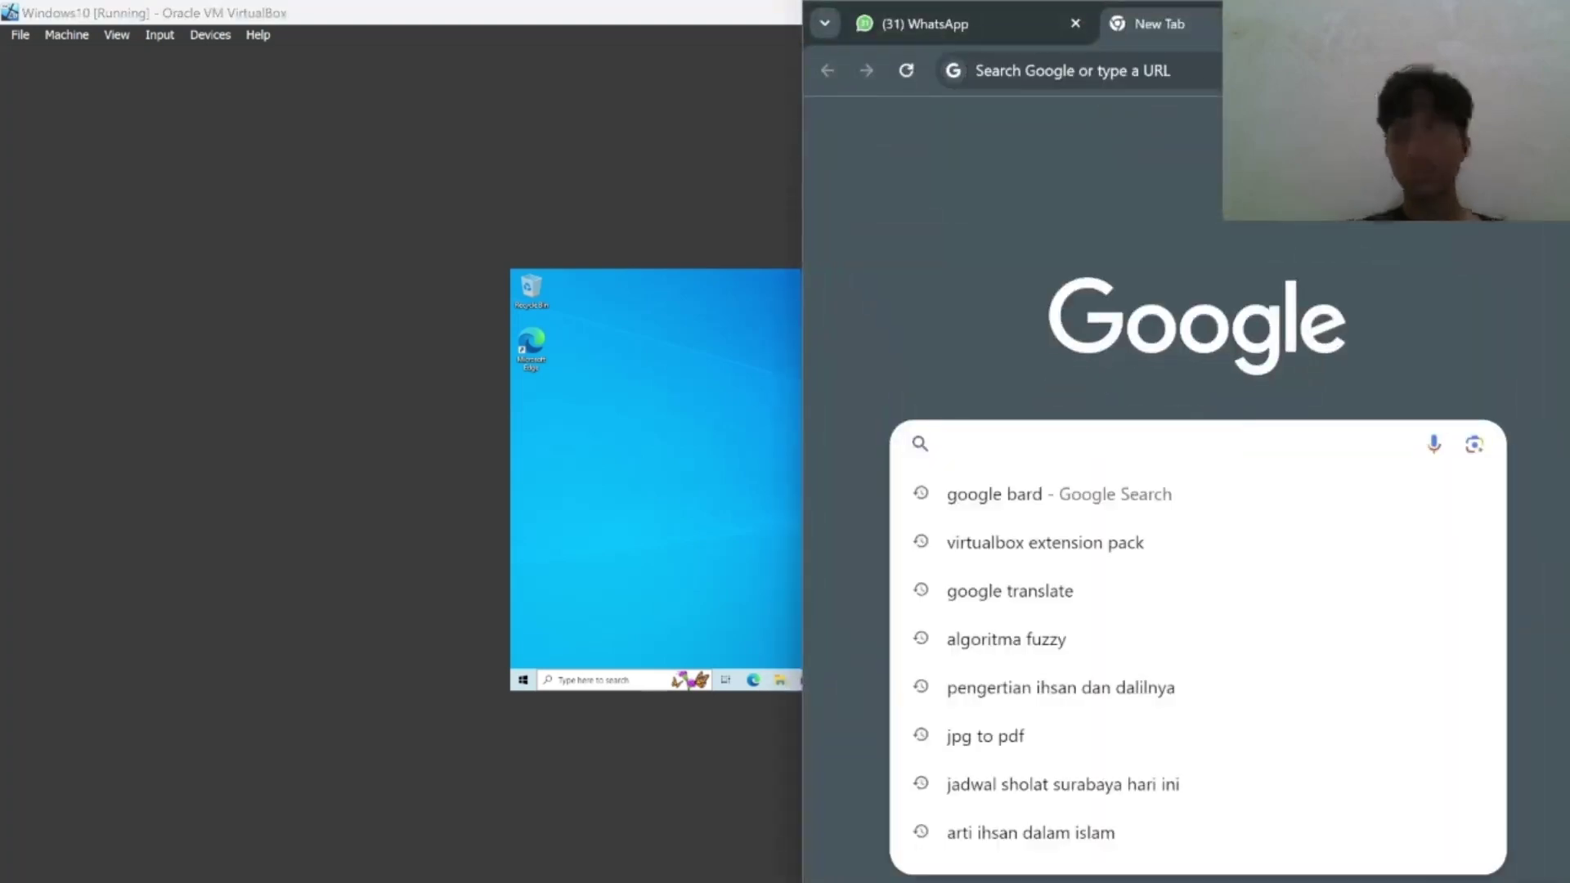
type("virtualbox extension pack")
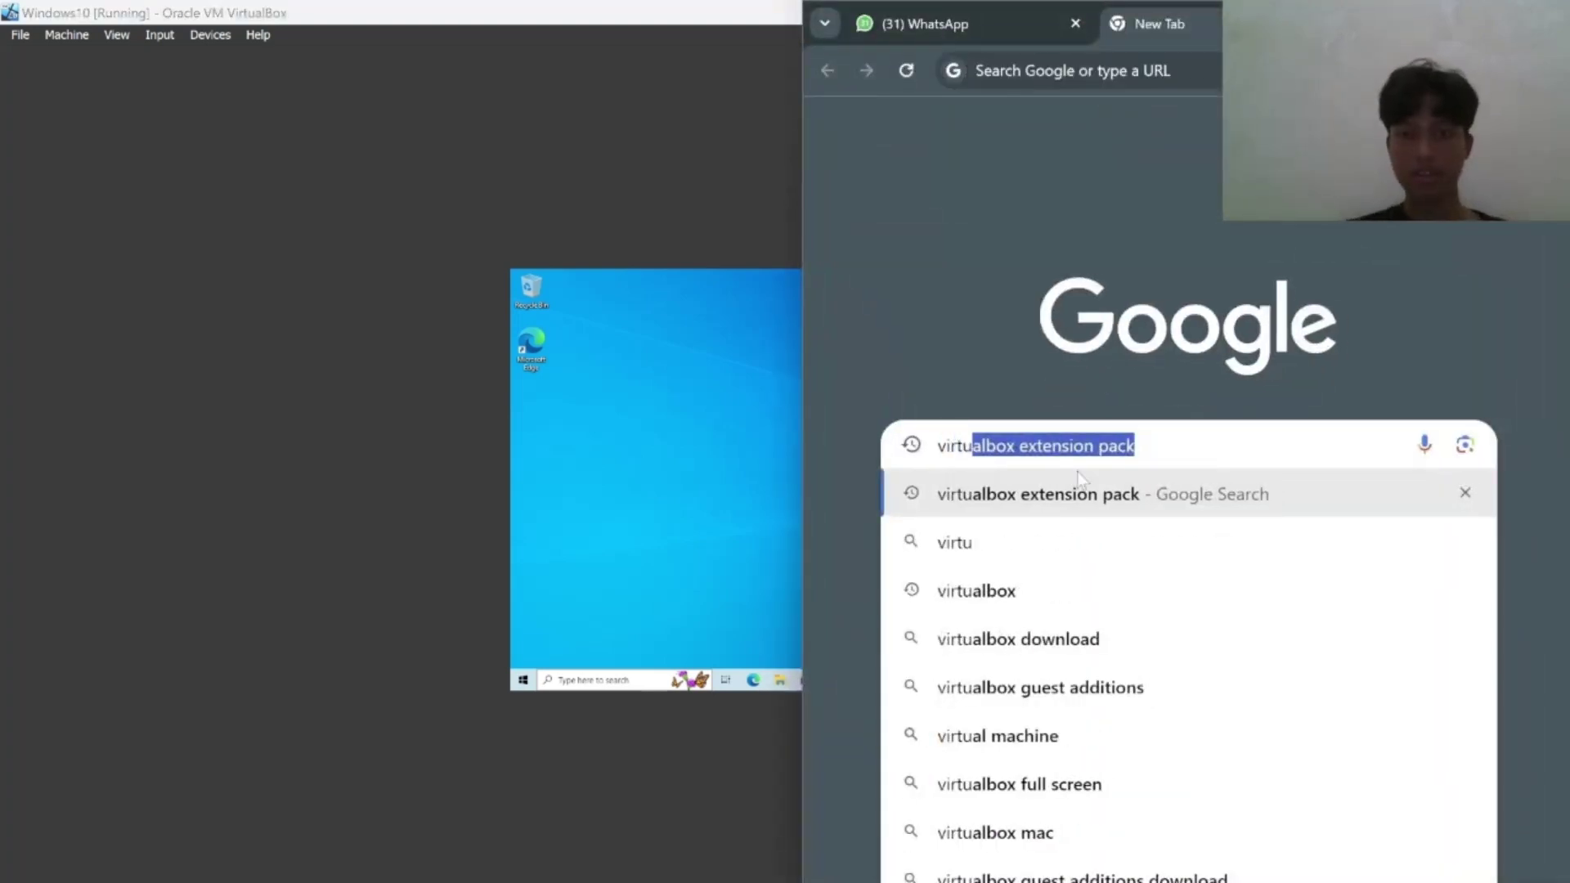
key("Return")
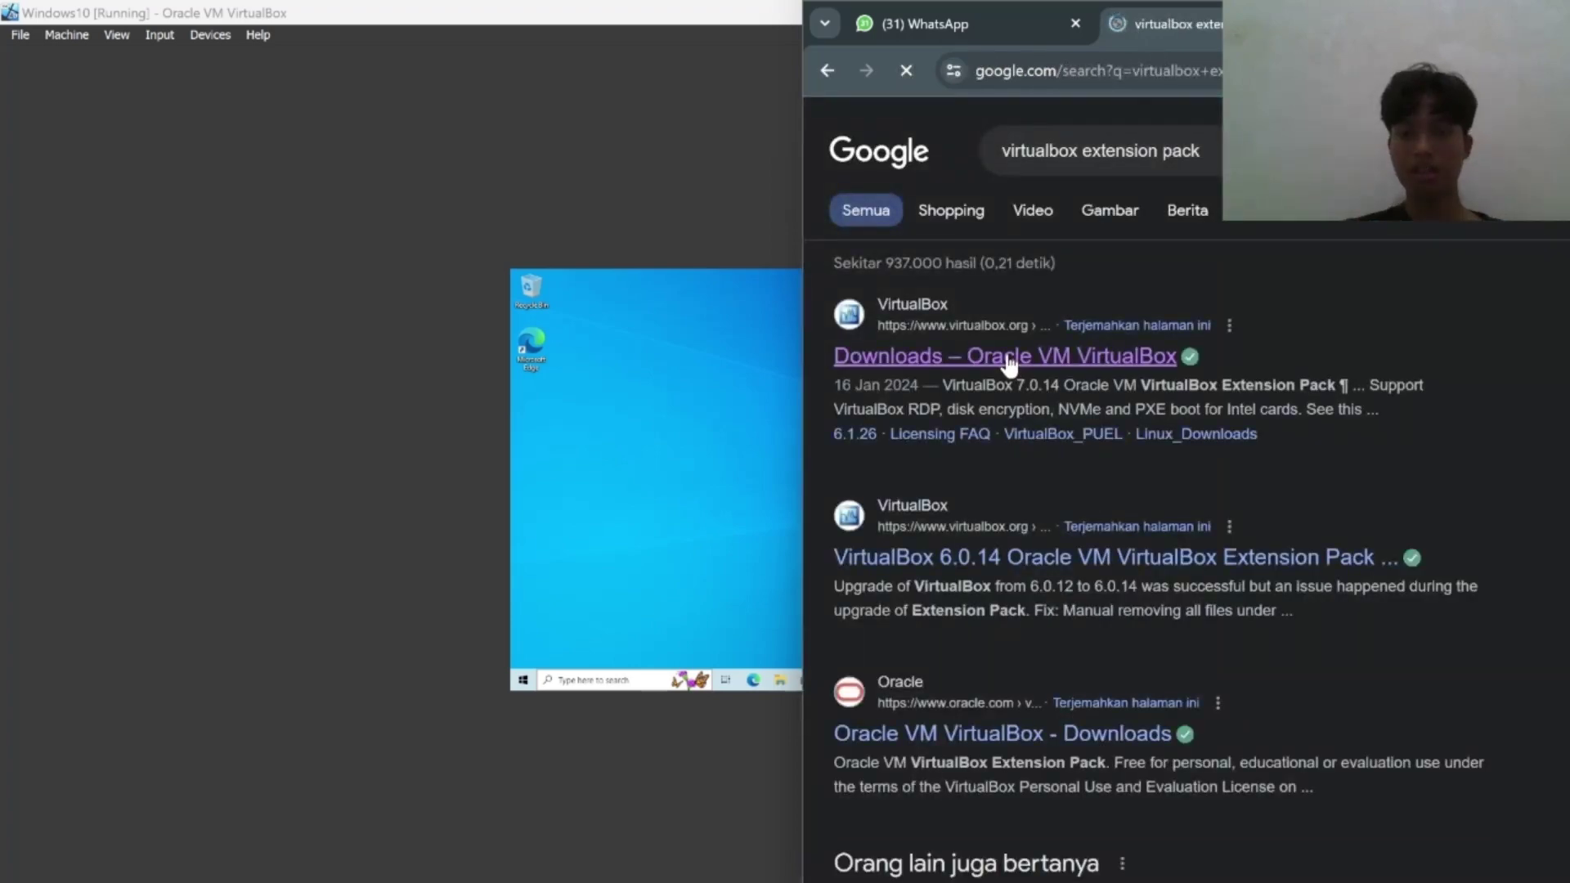
left_click(1008, 358)
Scroll the Downloads page and highlight the VirtualBox Extension Pack heading and link.
triple_click(1230, 625)
scroll(1230, 634, "down", 6)
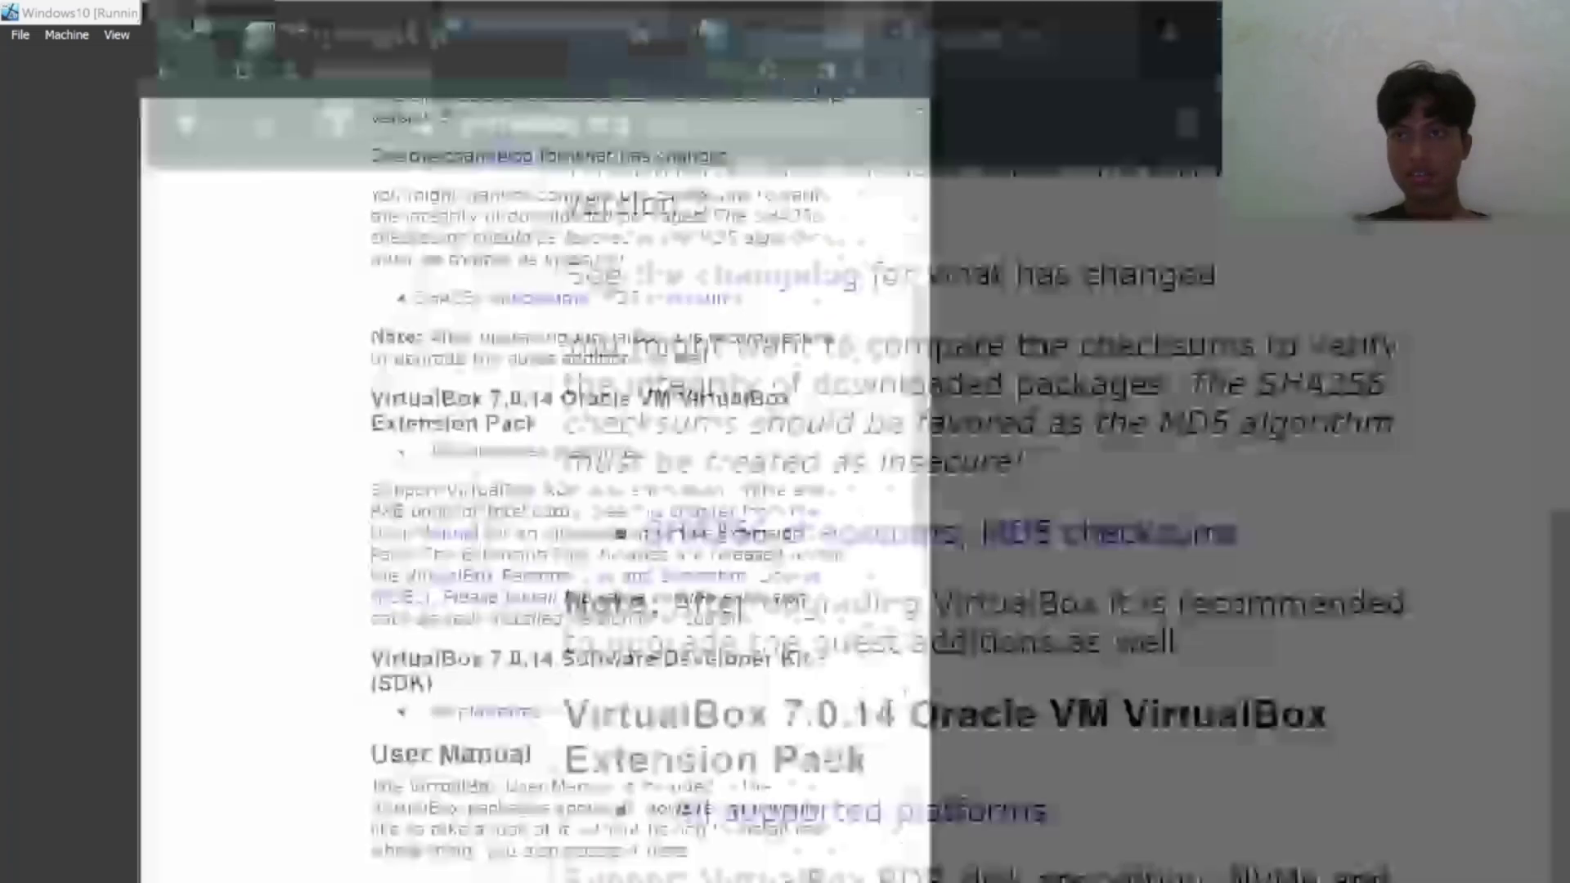
scroll(794, 574, "down", 1)
scroll(793, 575, "up", 1)
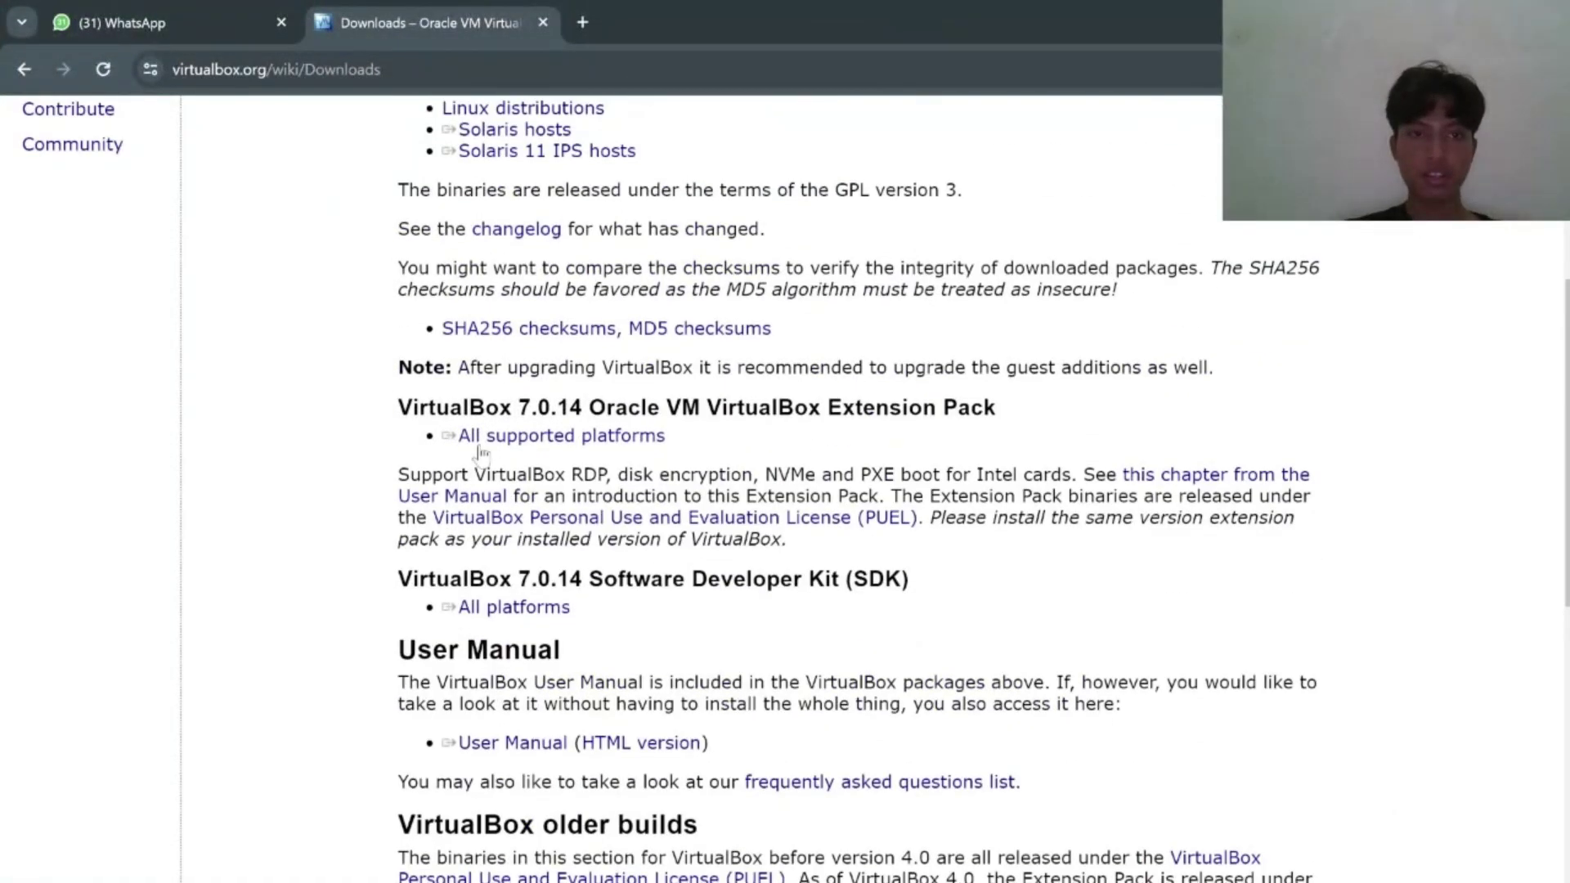
double_click(454, 409)
left_click(379, 411)
left_click_drag(378, 412, 1002, 421)
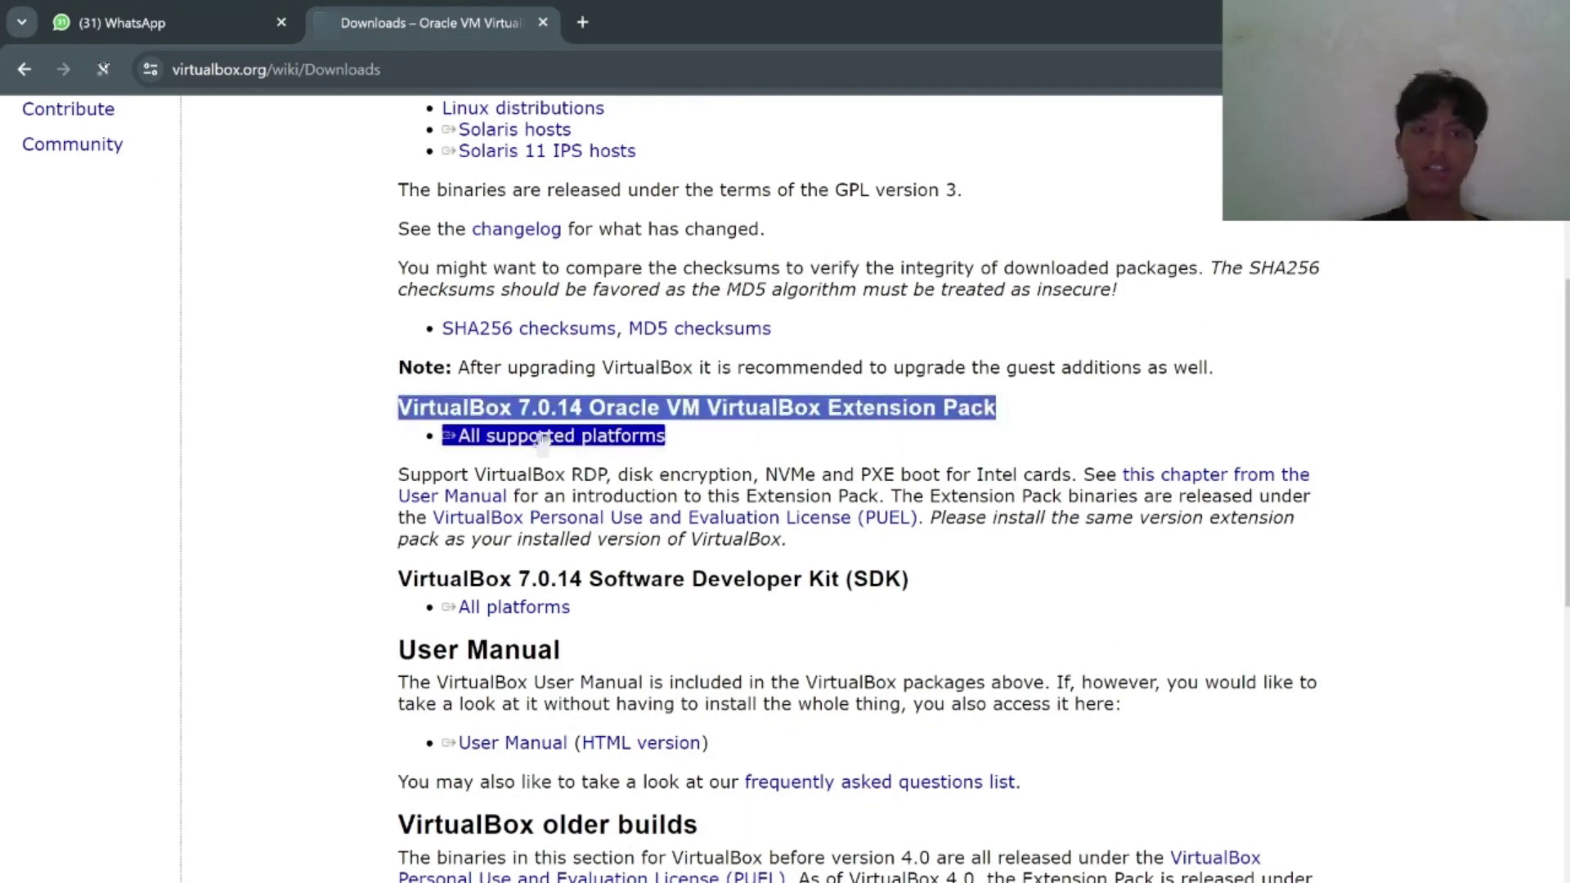
left_click_drag(542, 440, 1022, 386)
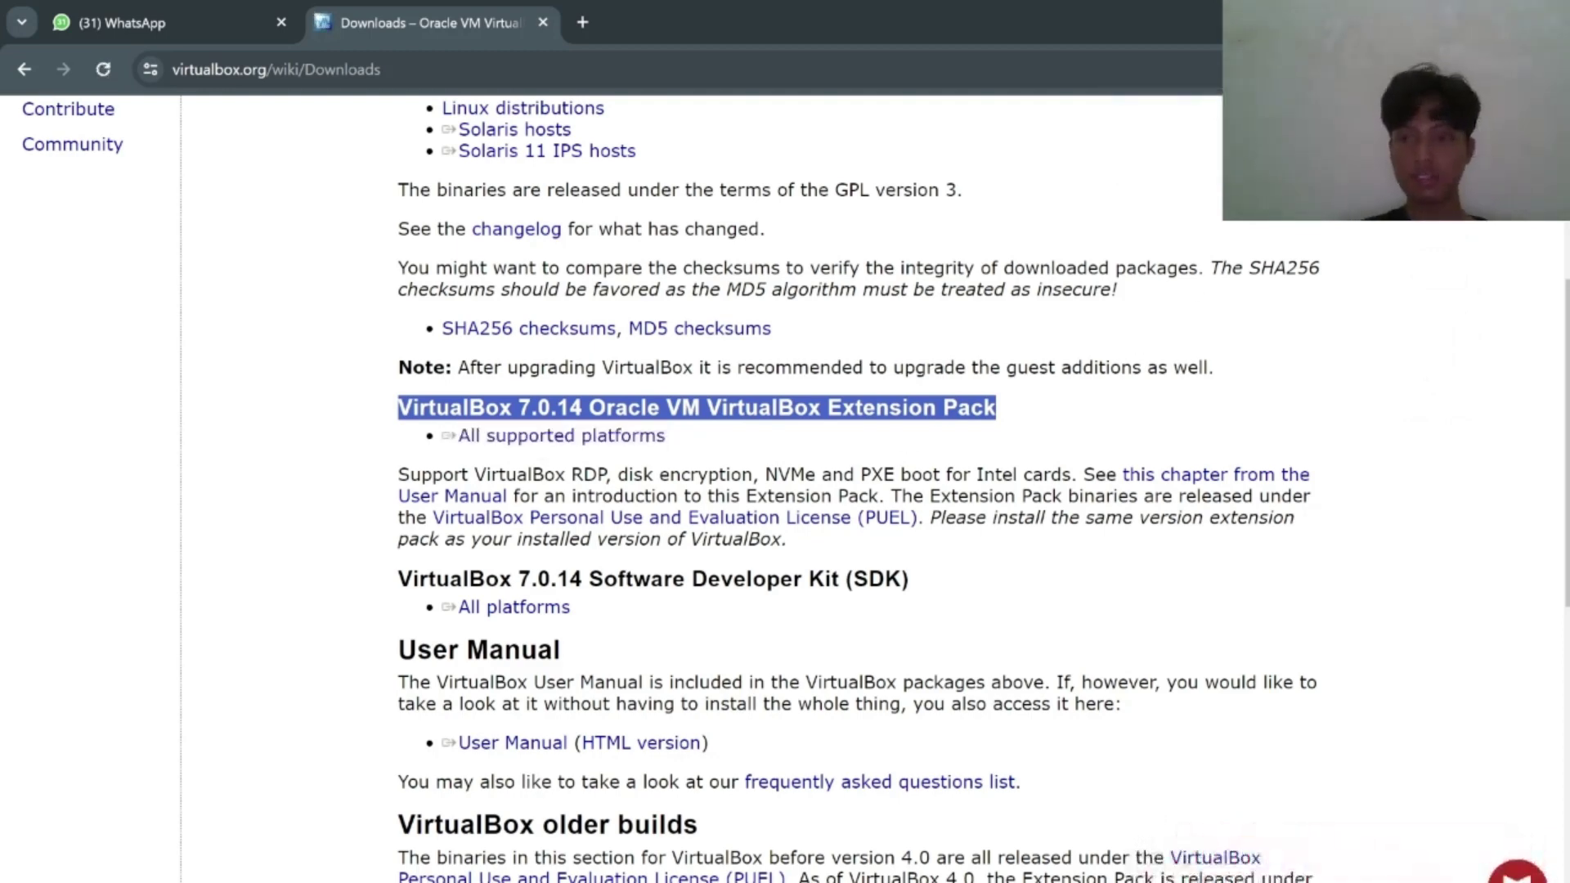
Open and discard a new browser tab, then return to VirtualBox Manager.
left_click(583, 22)
type("j")
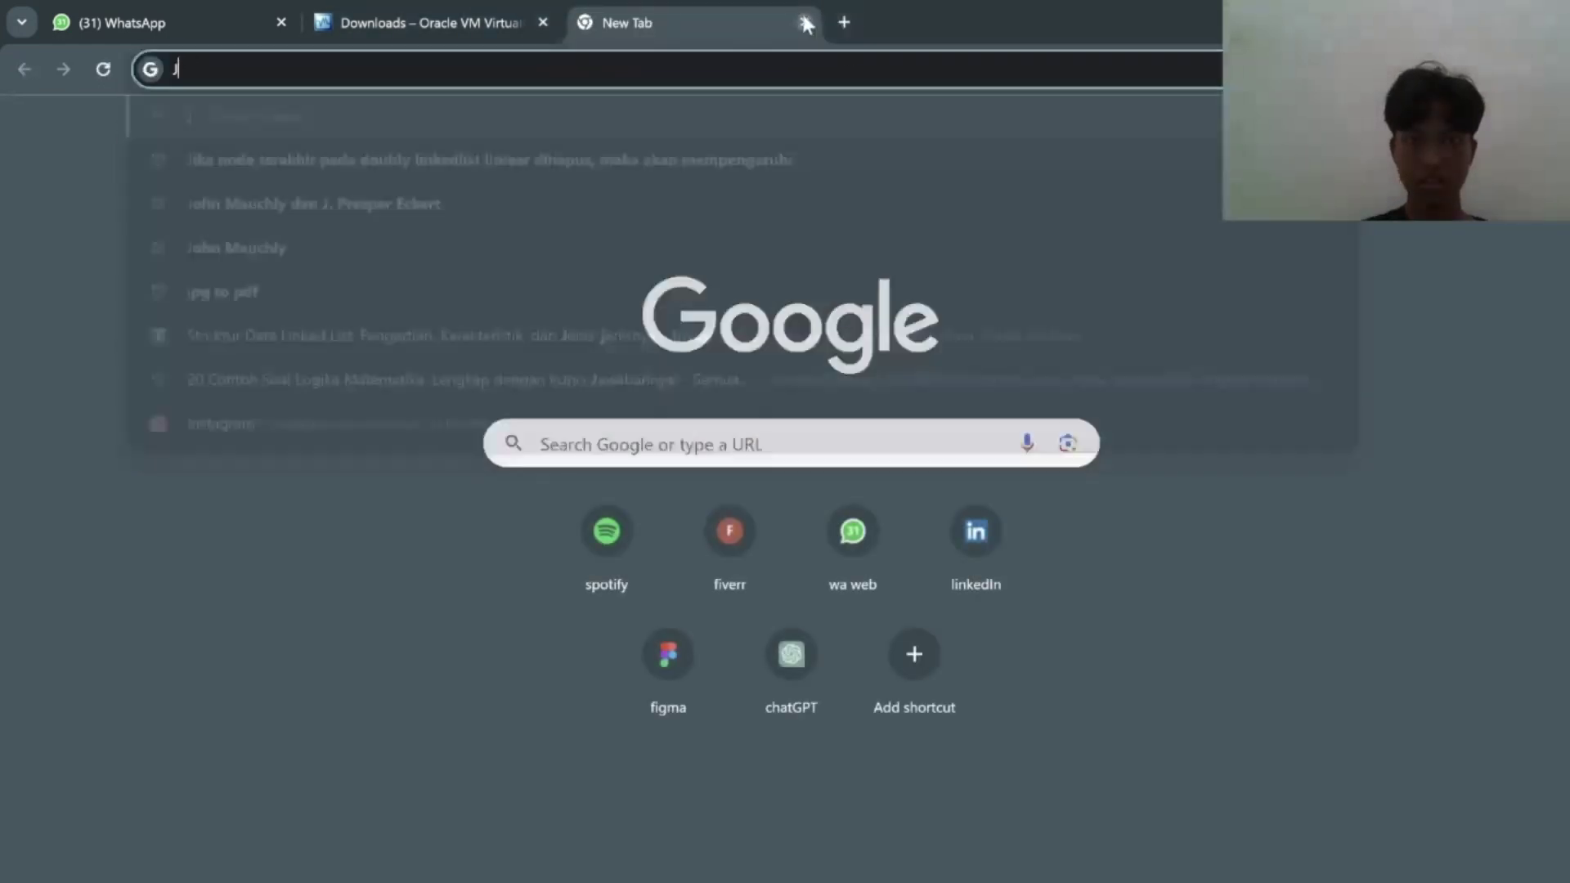
left_click(805, 23)
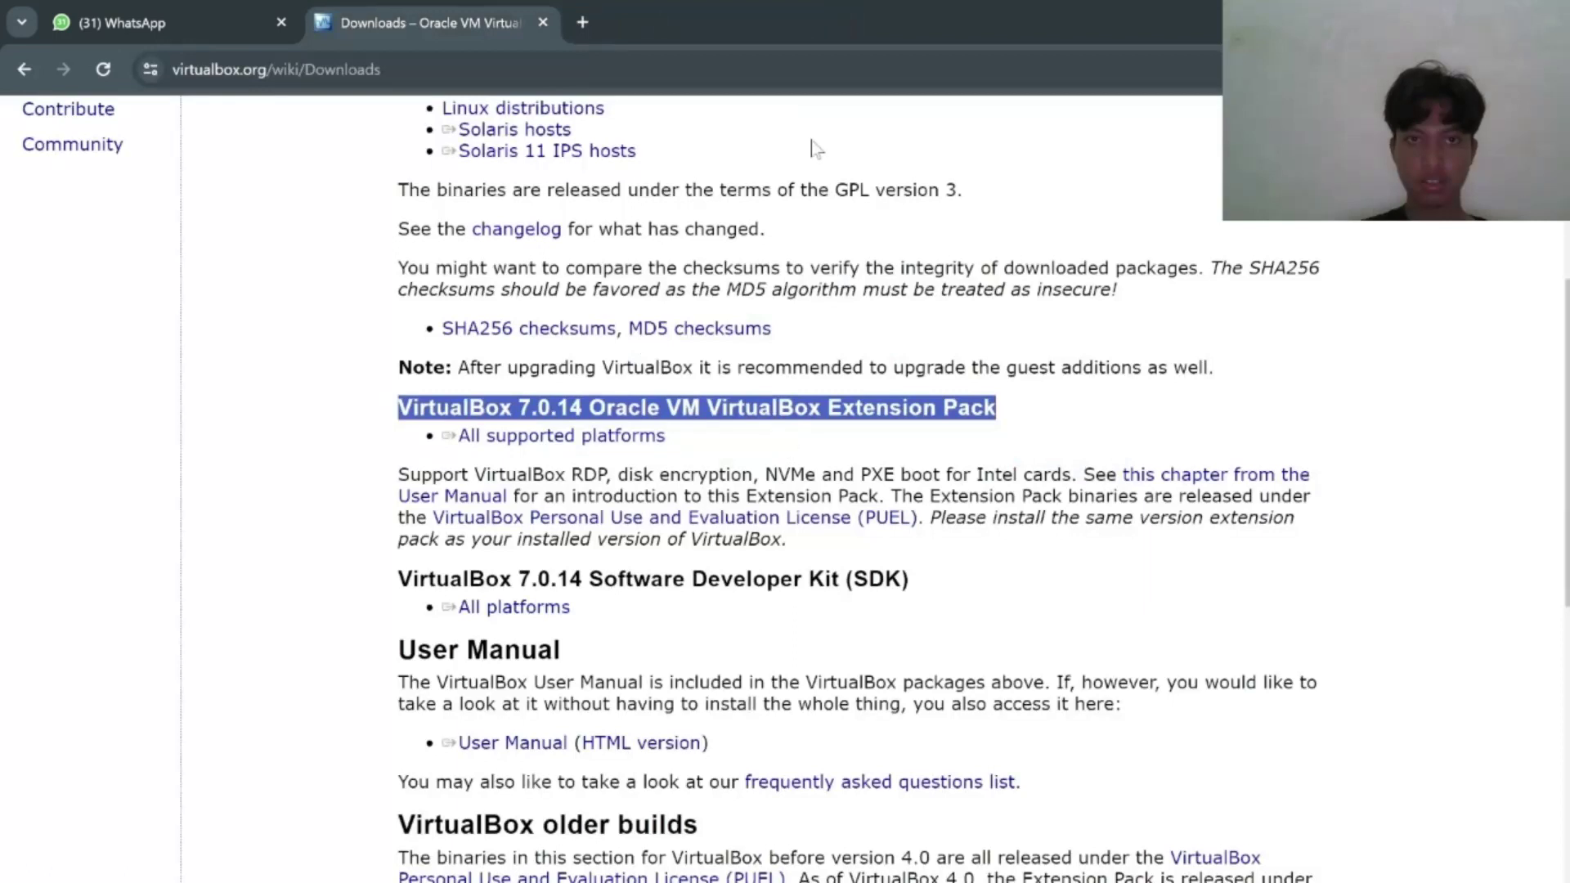
mouse_move(1241, 882)
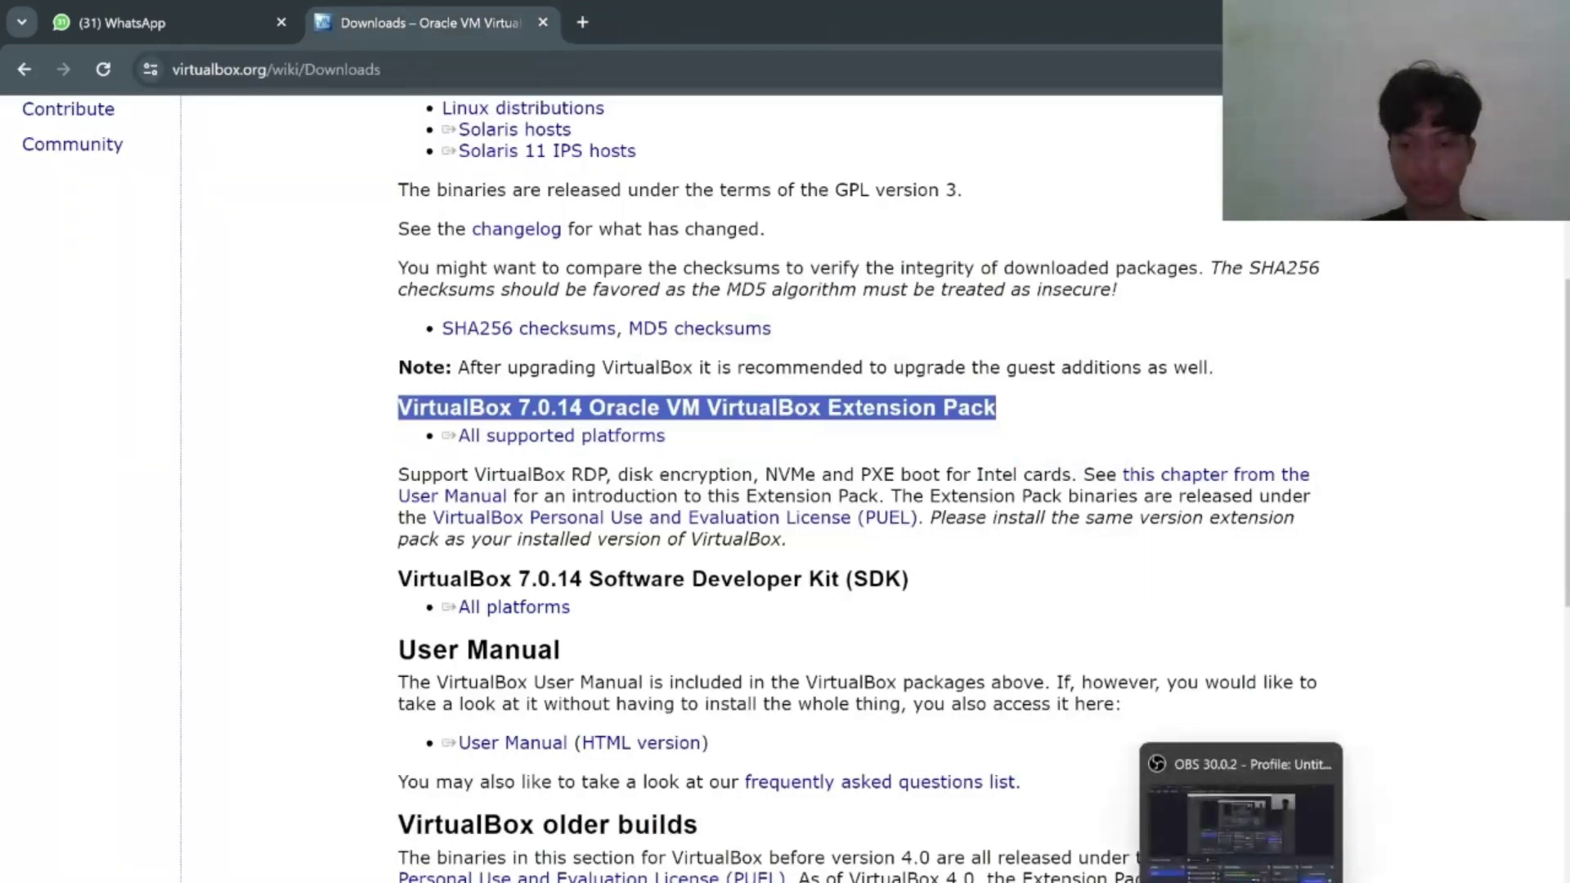
left_click(1139, 882)
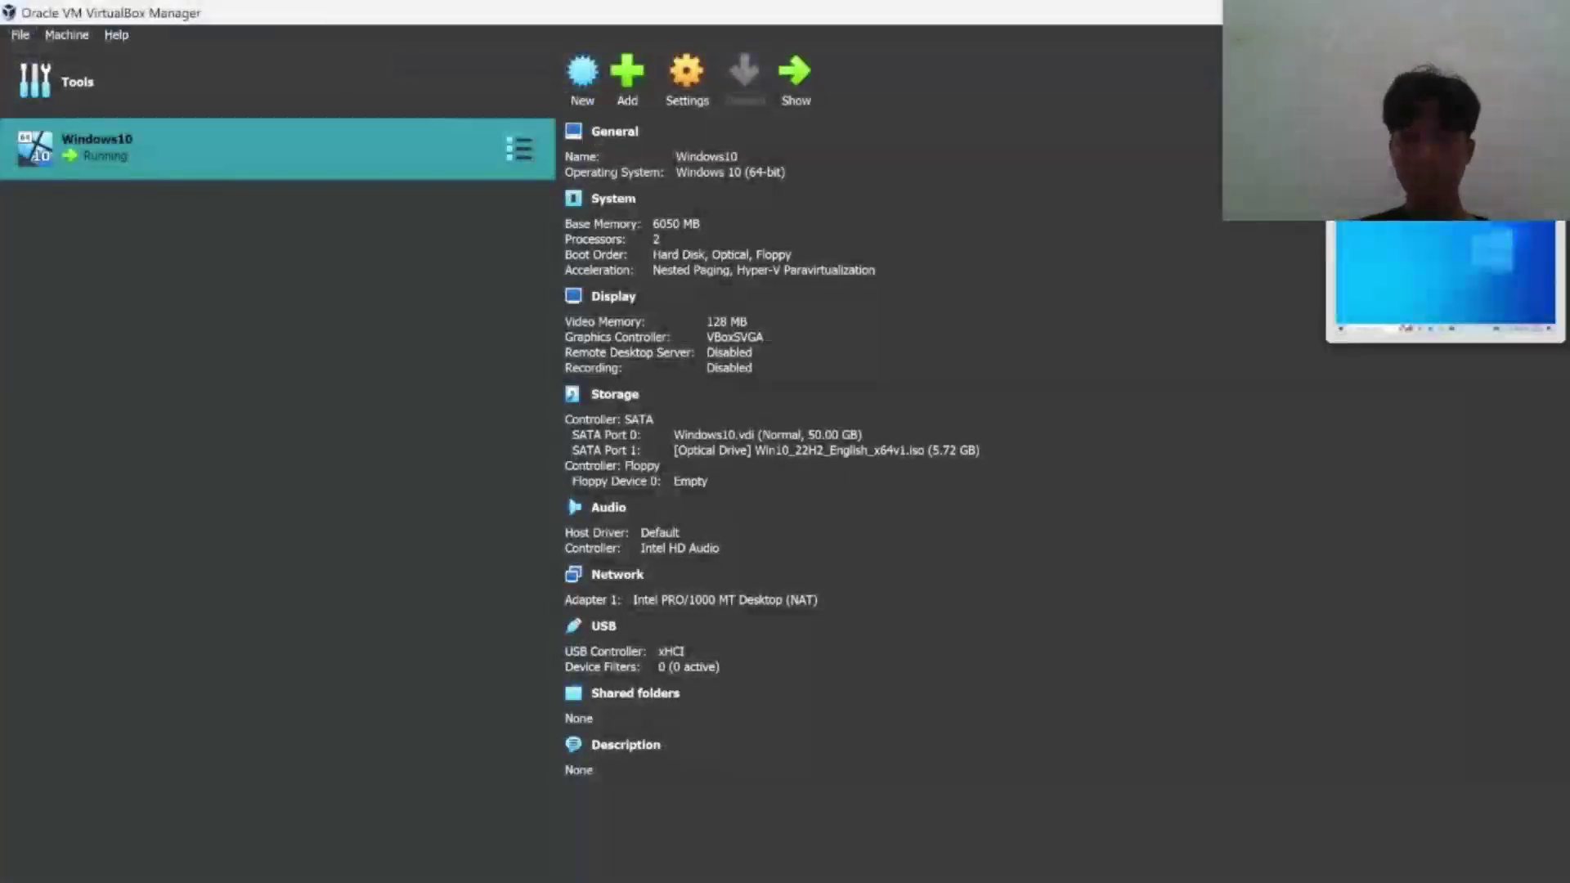
Insert the Guest Additions CD image into the Windows10 VM and browse CD Drive (D:) in File Explorer.
left_click(1445, 278)
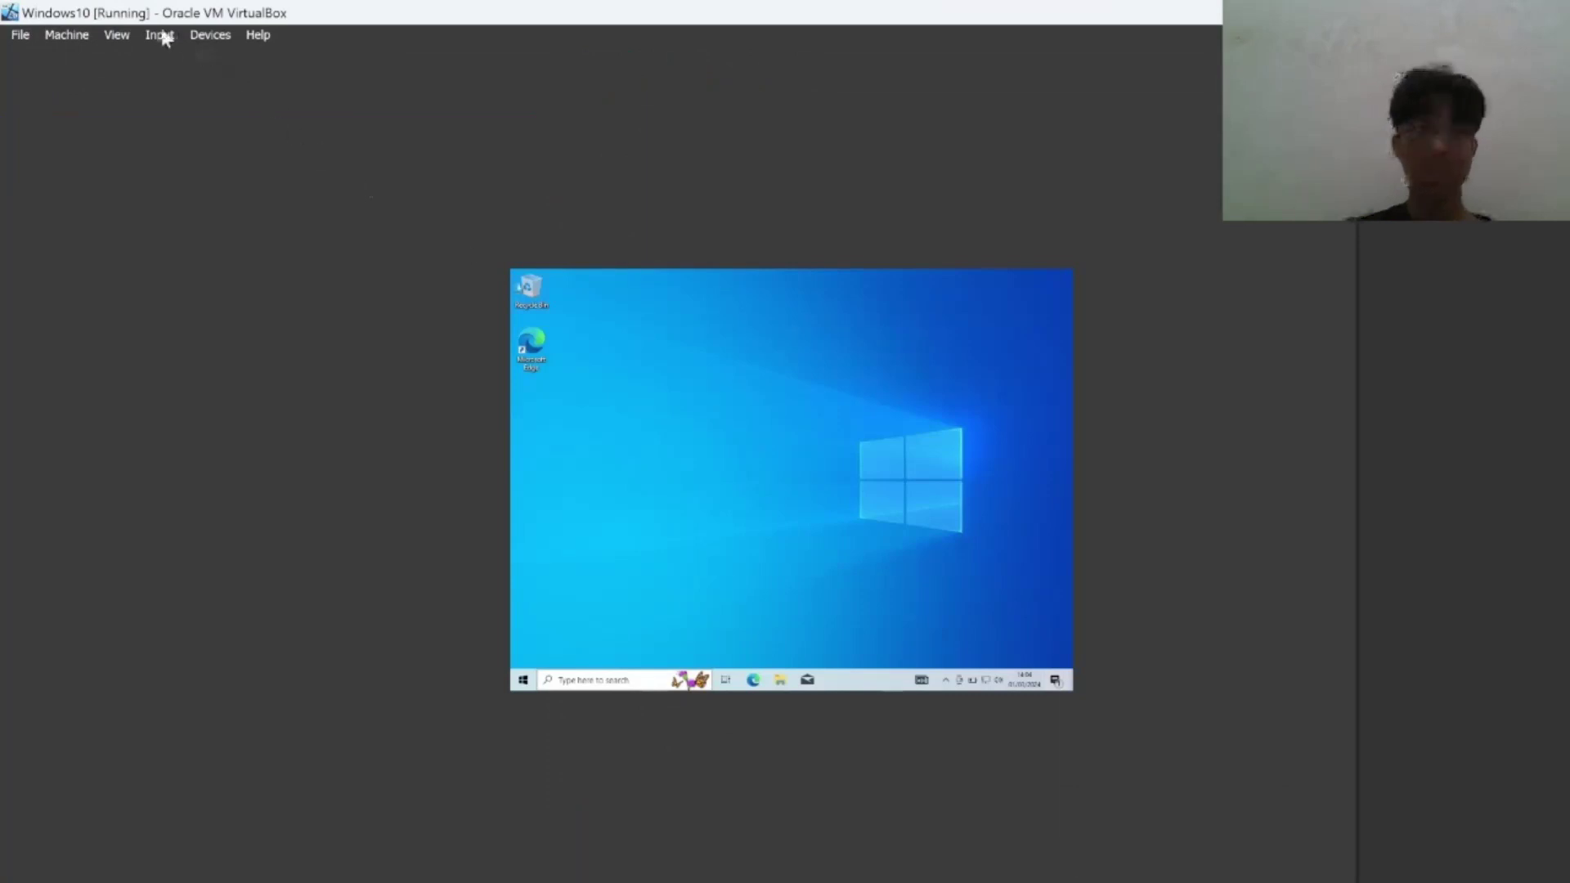
left_click(204, 39)
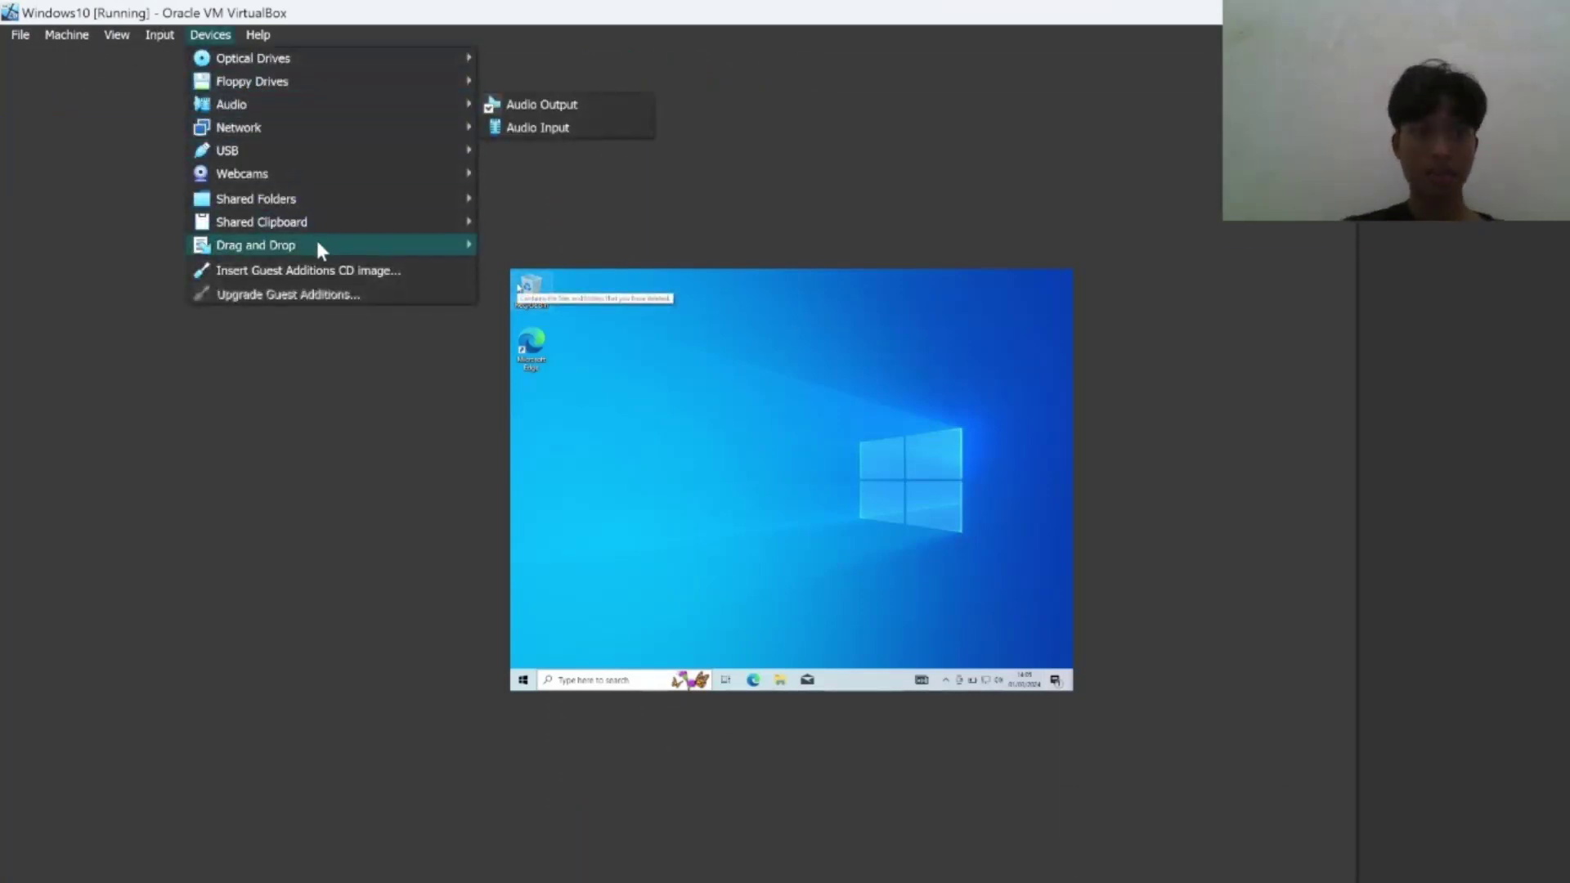
left_click(341, 272)
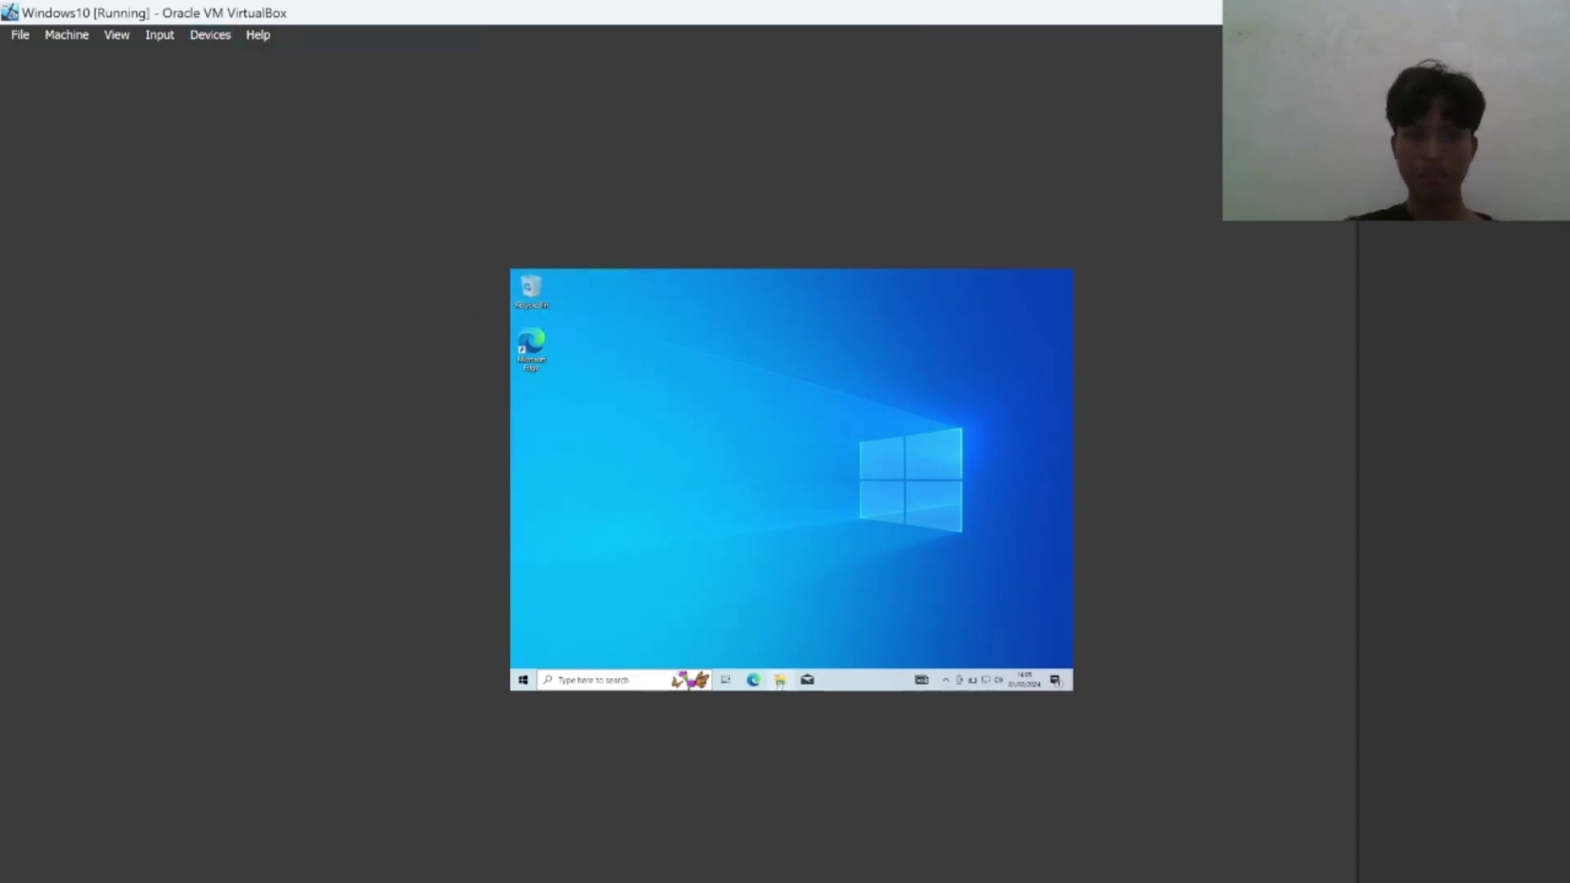
left_click(780, 682)
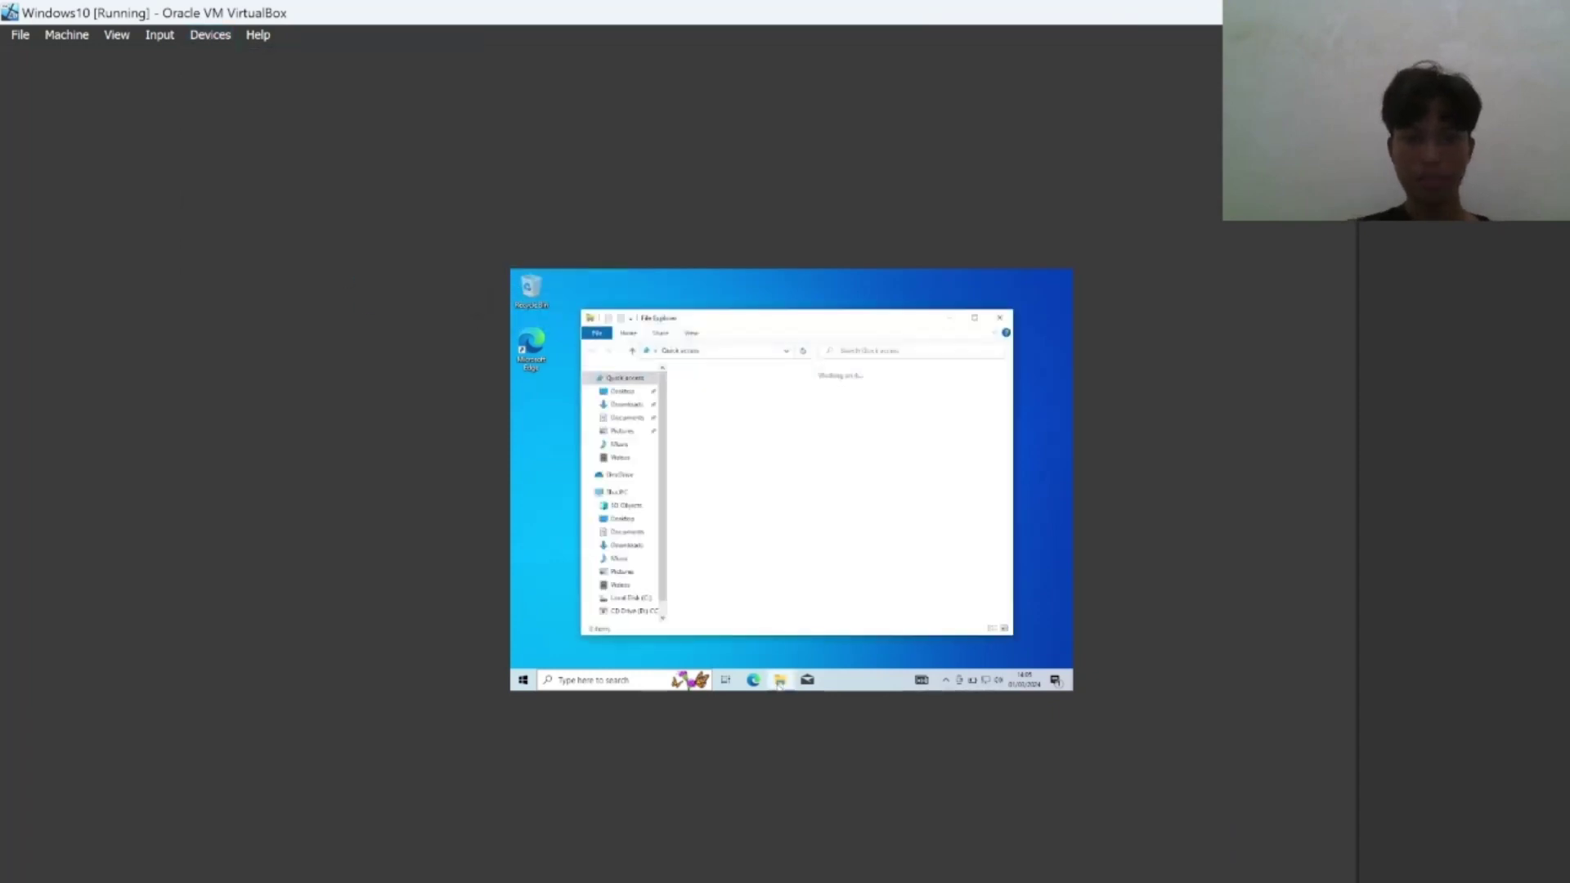
left_click(632, 613)
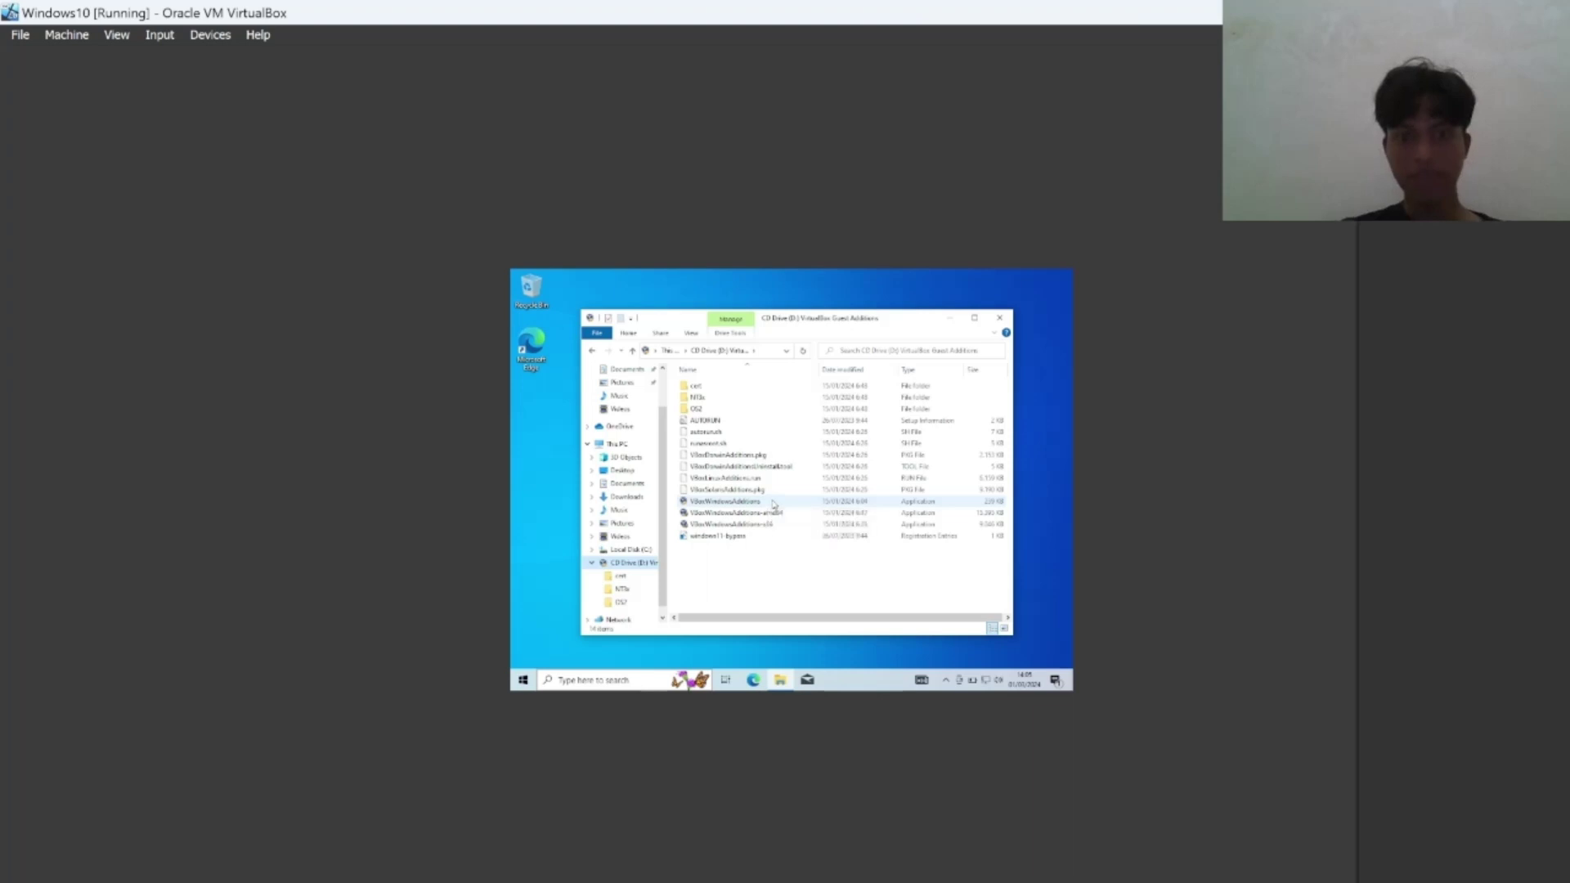
Run VBoxWindowsAdditions with default location and components, then finish with Reboot now.
double_click(774, 502)
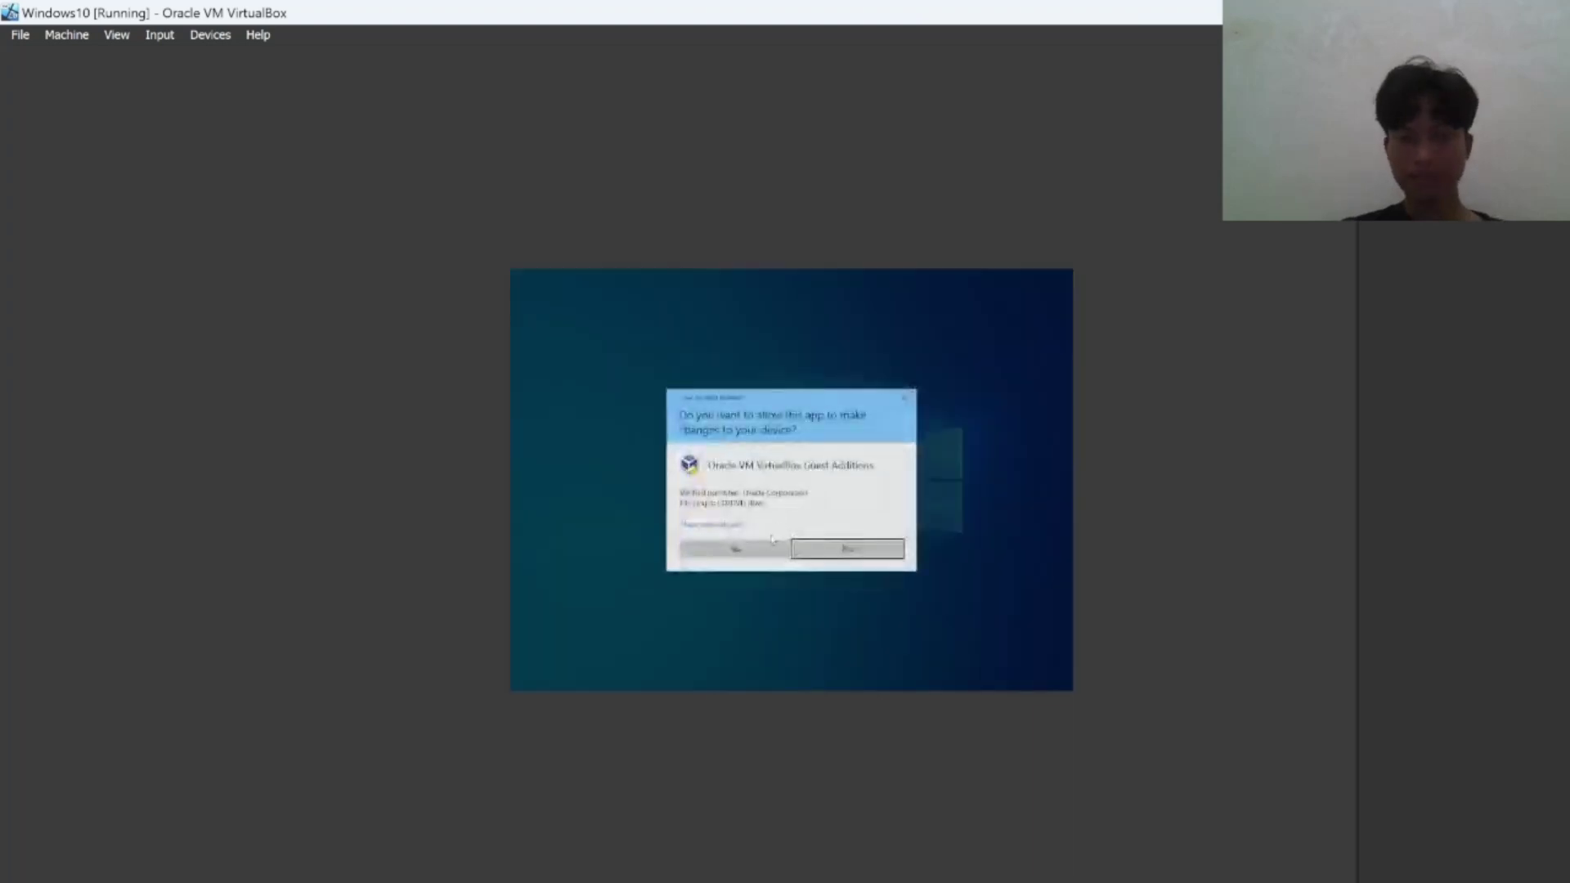
left_click(735, 549)
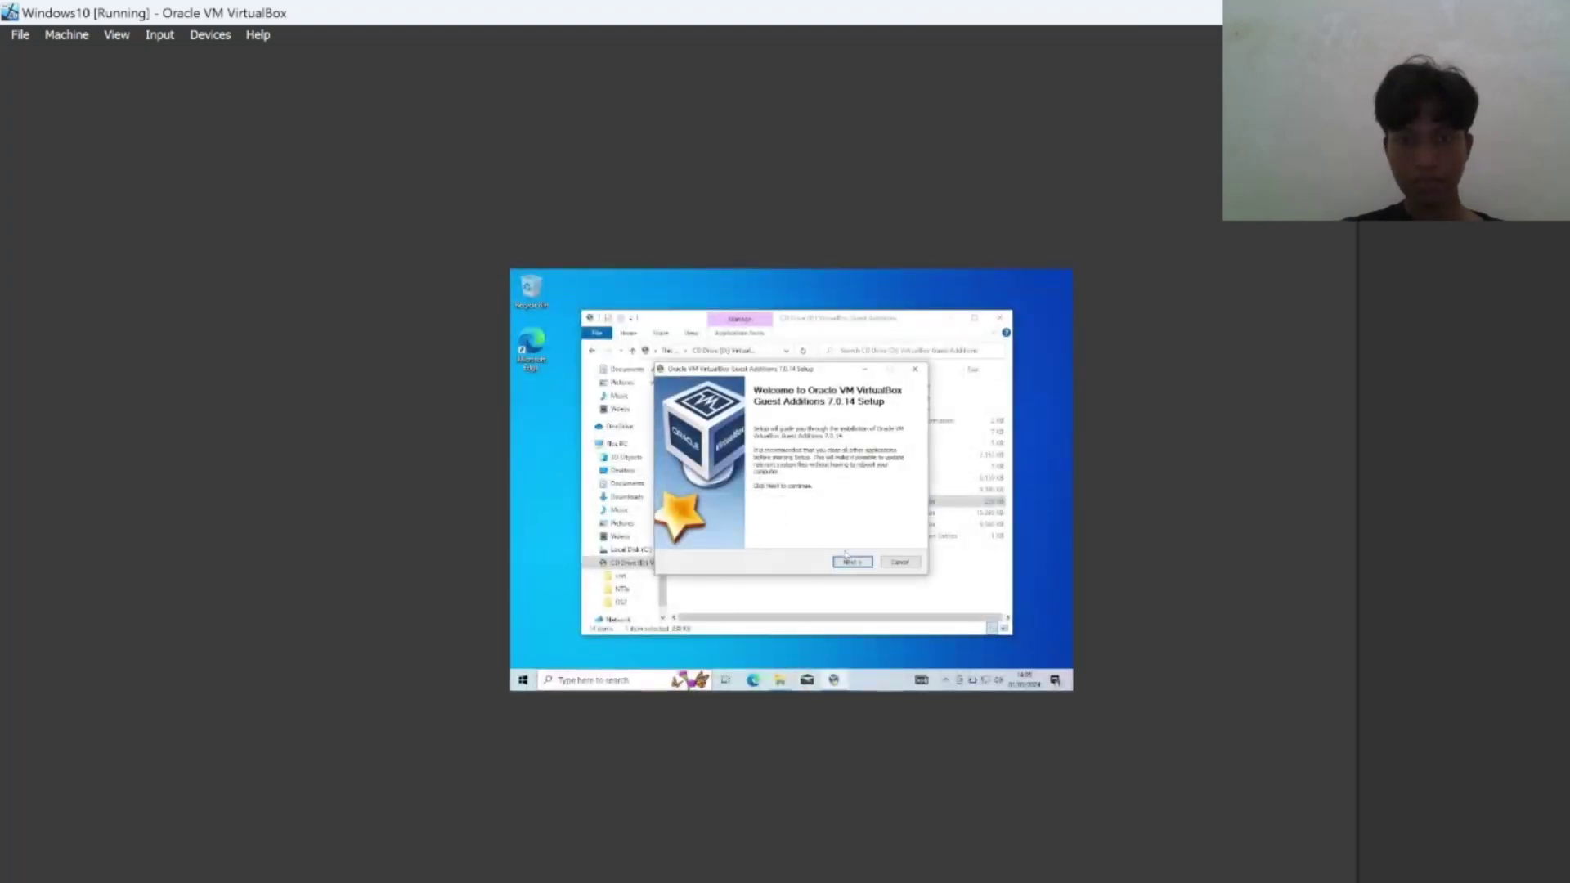
left_click(850, 562)
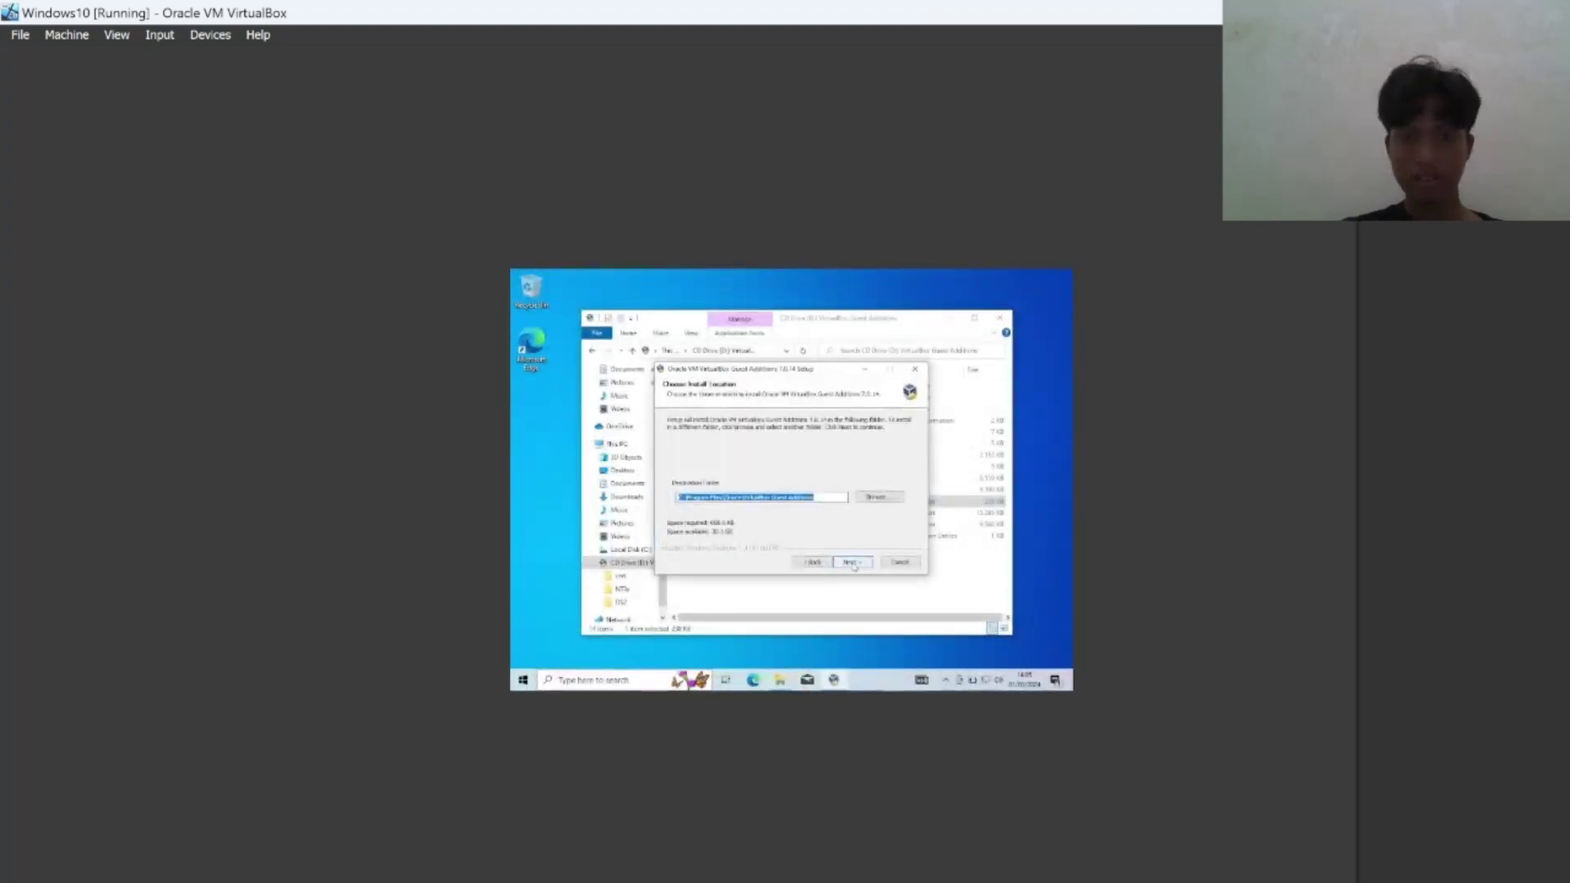
left_click(854, 563)
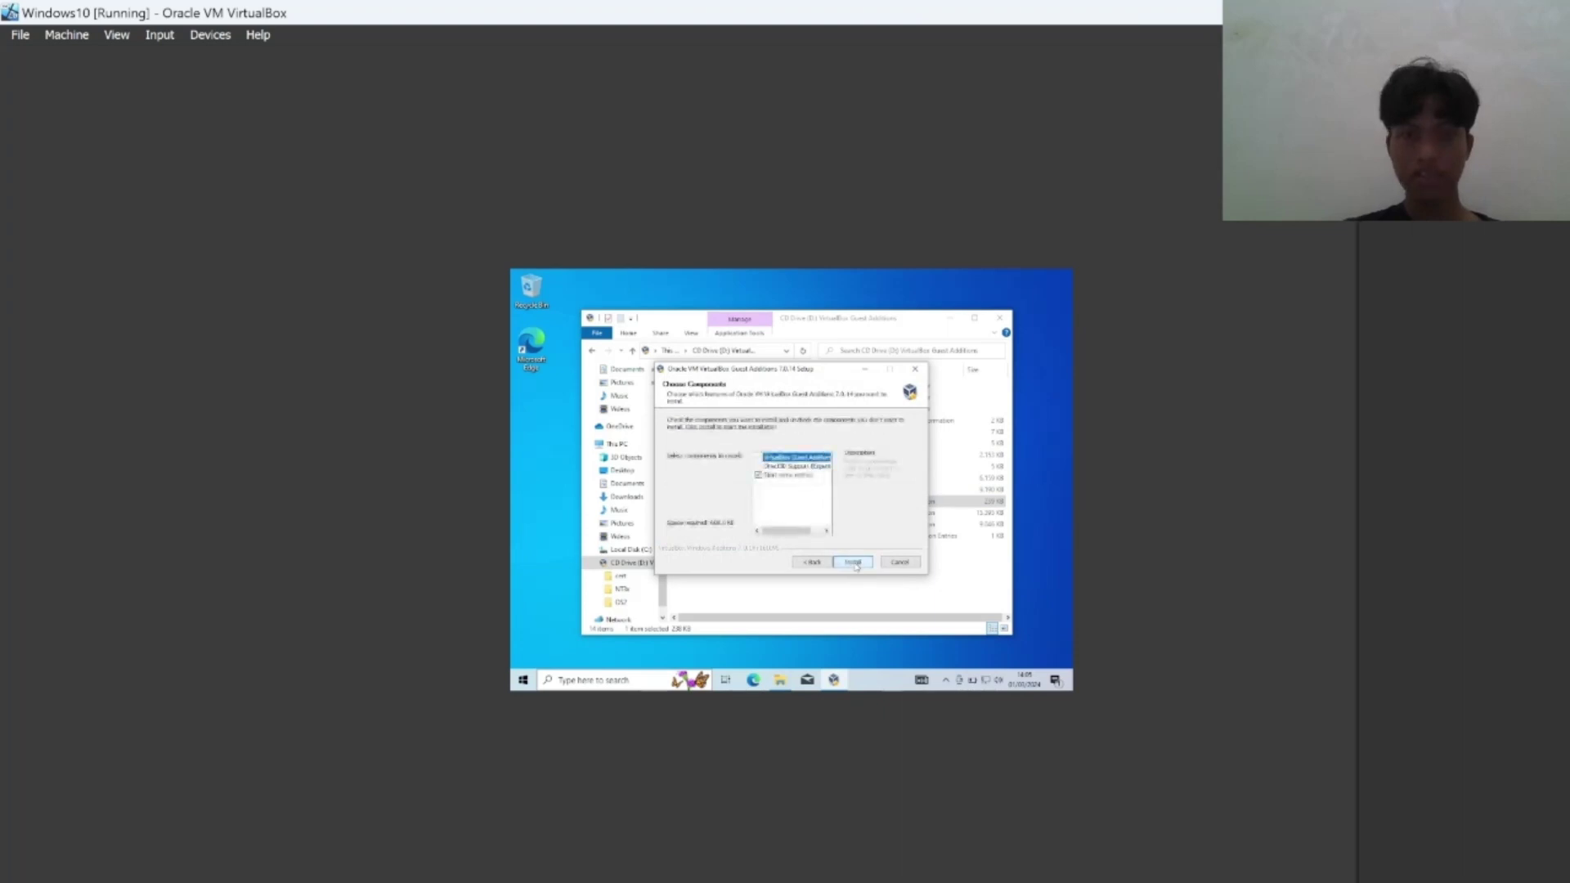
left_click(854, 562)
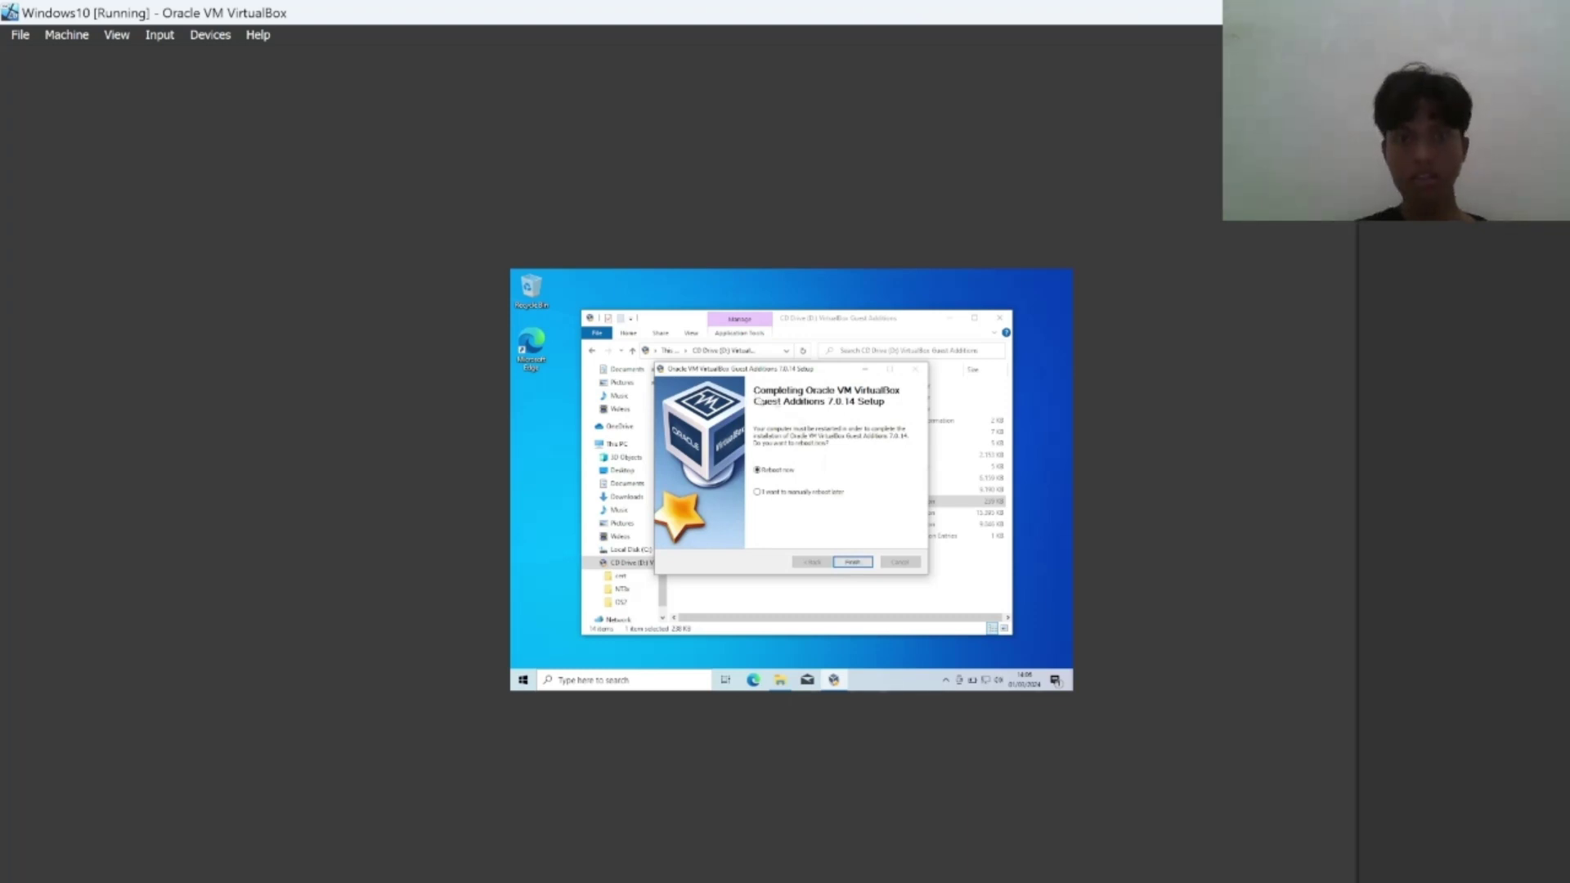
left_click(850, 570)
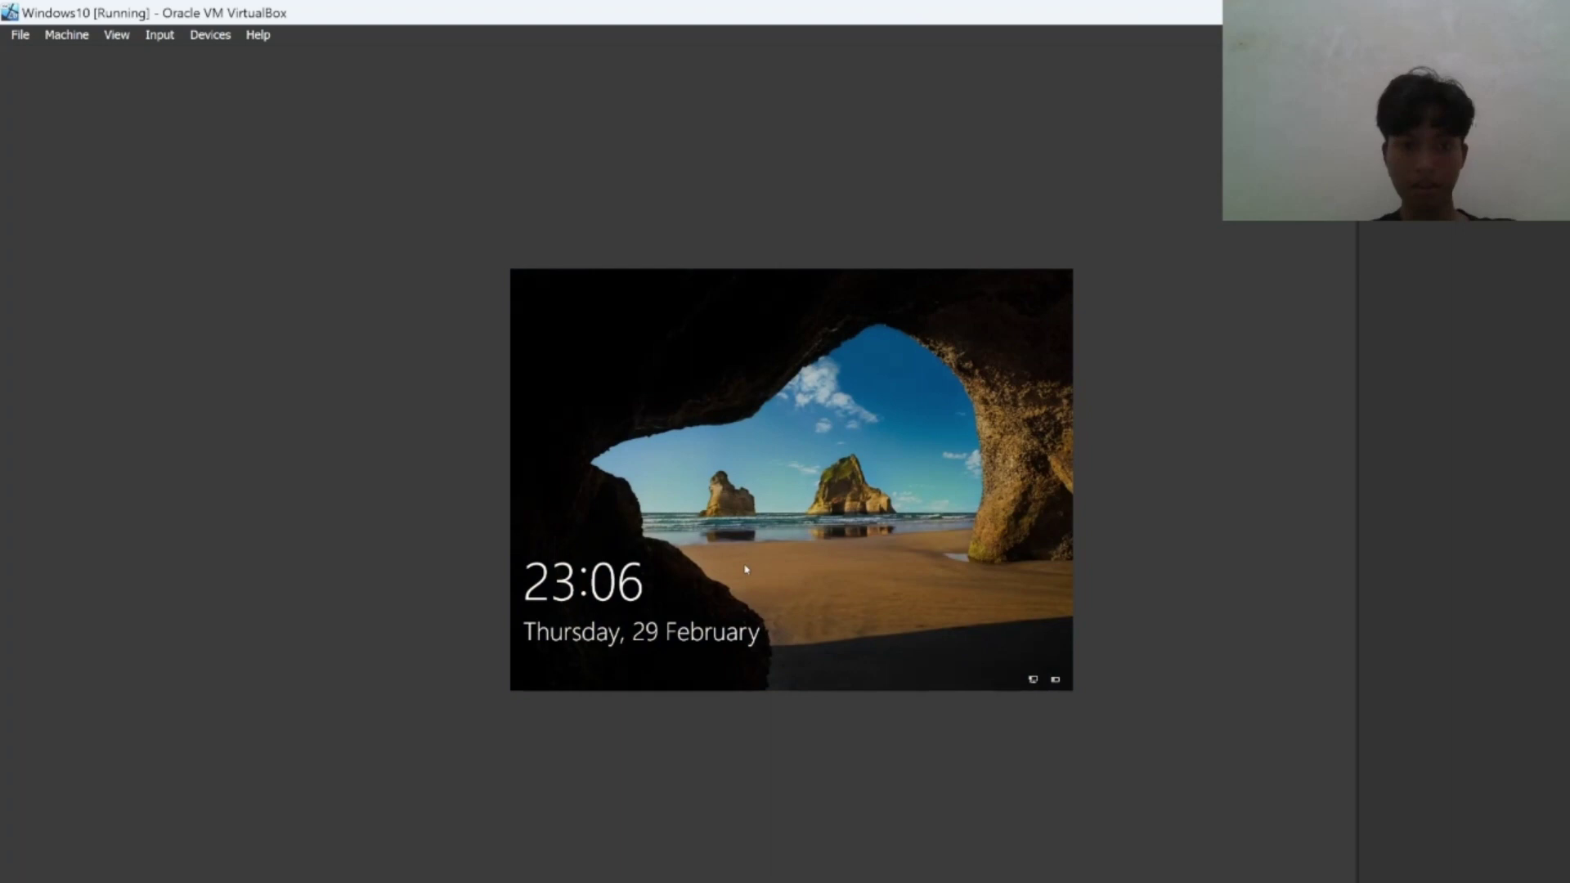
Dismiss the lock screen and sign in to Windows with the account password.
left_click(808, 586)
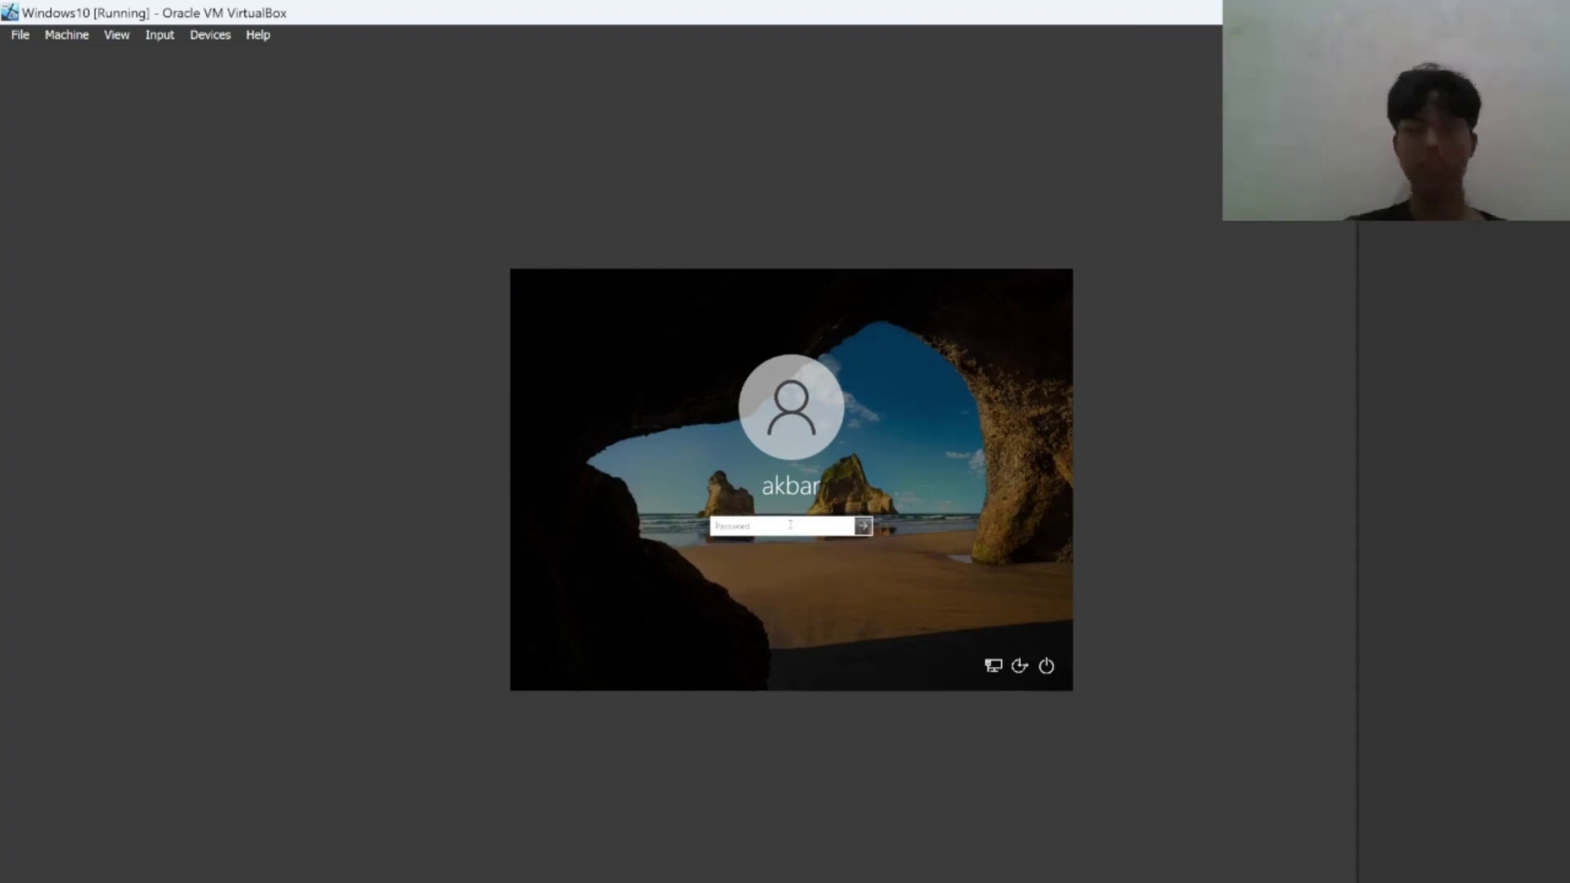
type("******")
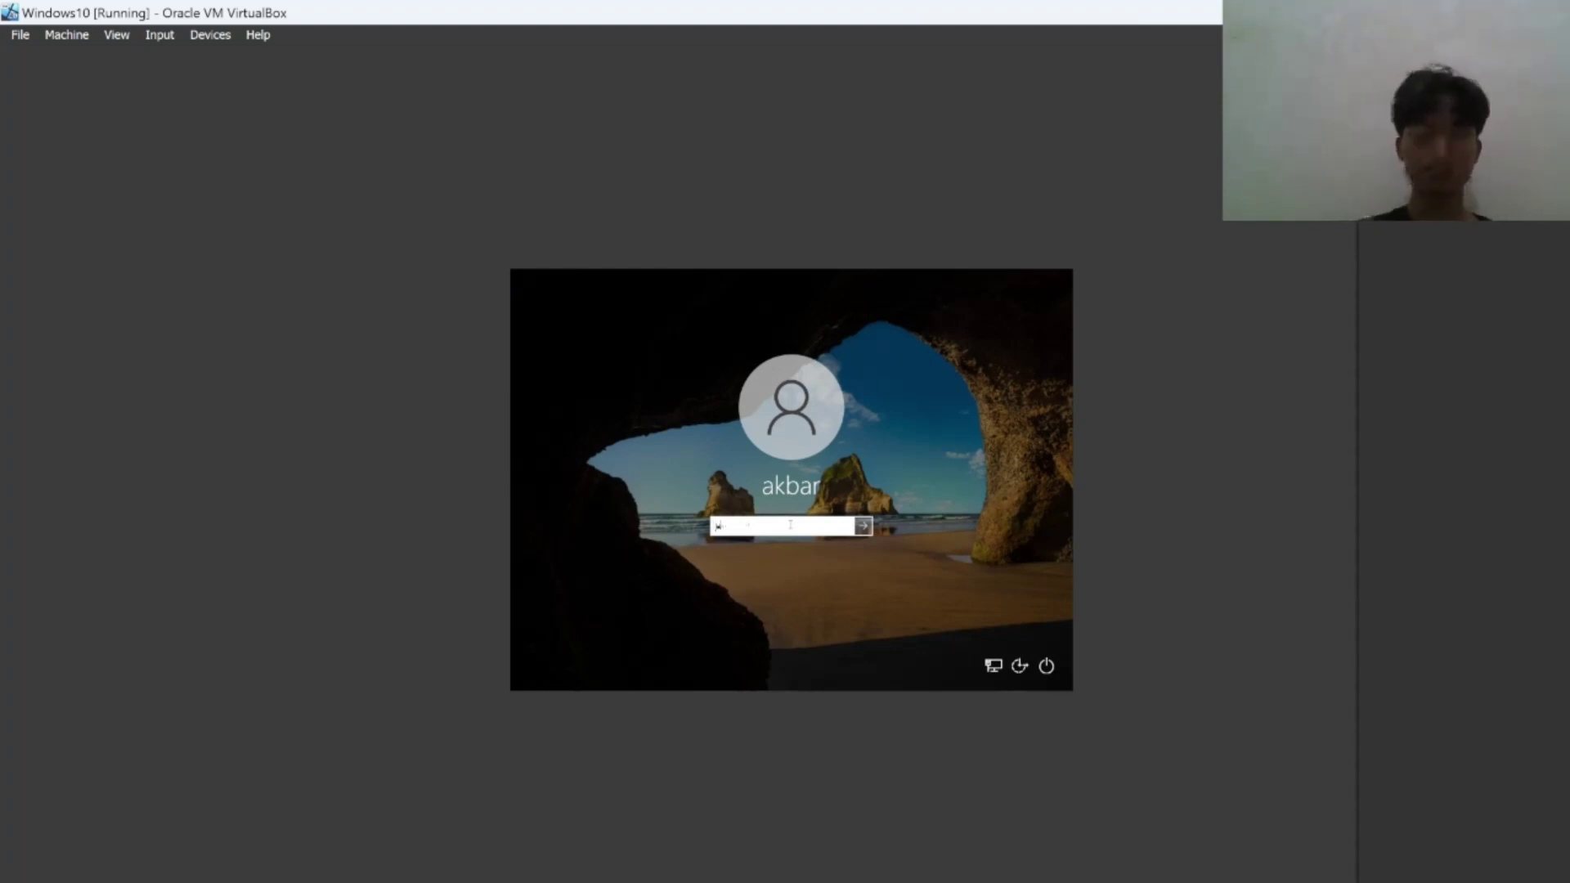
type("****")
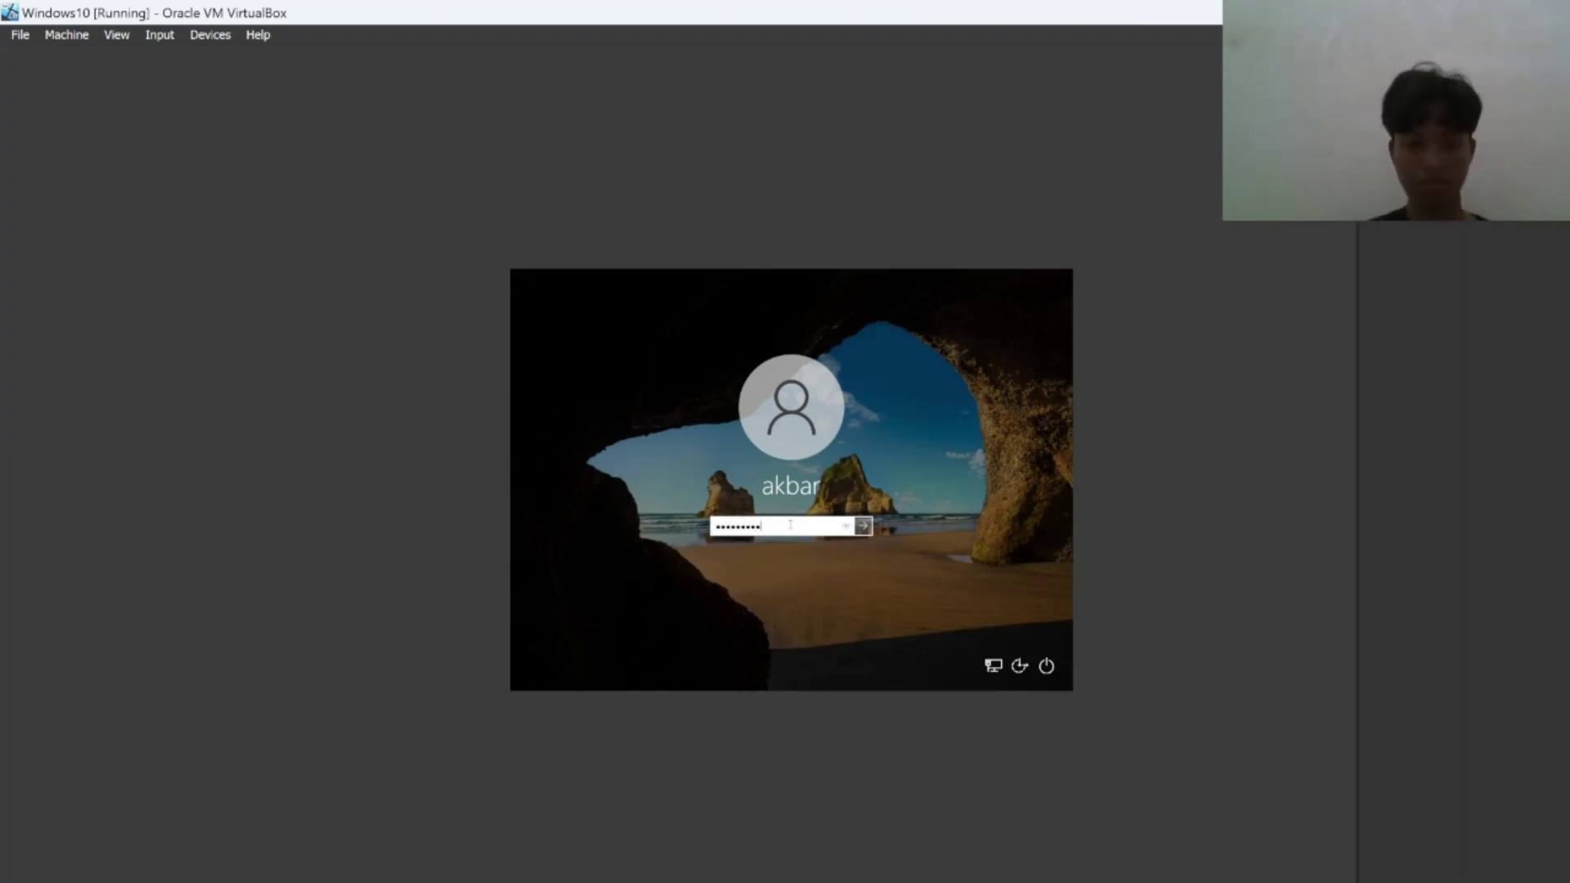
left_click(864, 526)
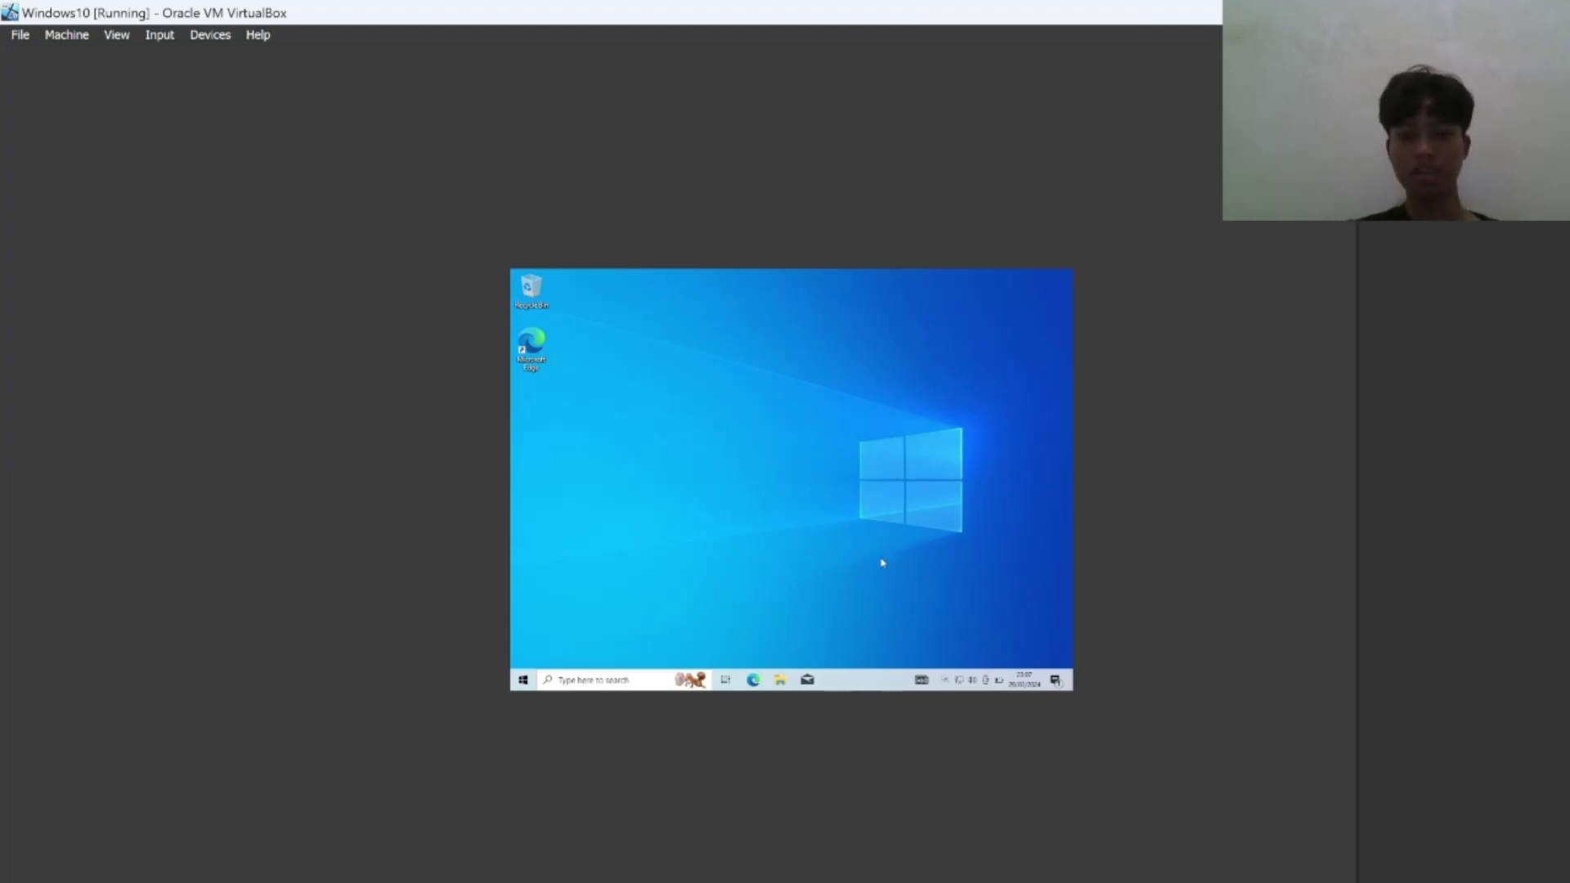
Switch the Windows10 VM to full-screen mode with Host+F and confirm the switch.
key("ctrl+f")
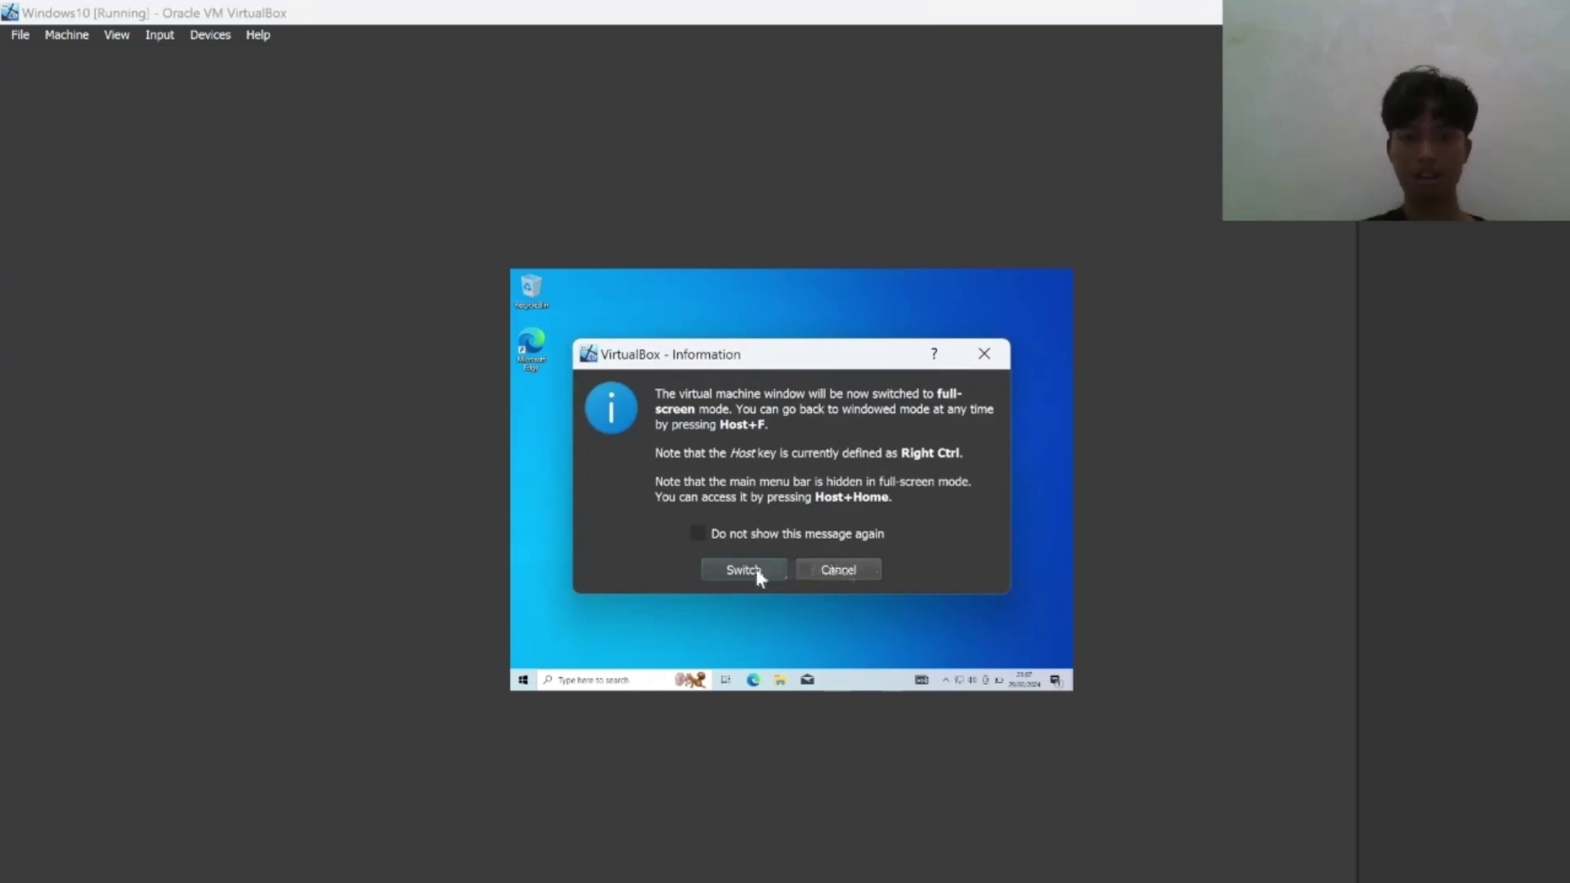
left_click(756, 570)
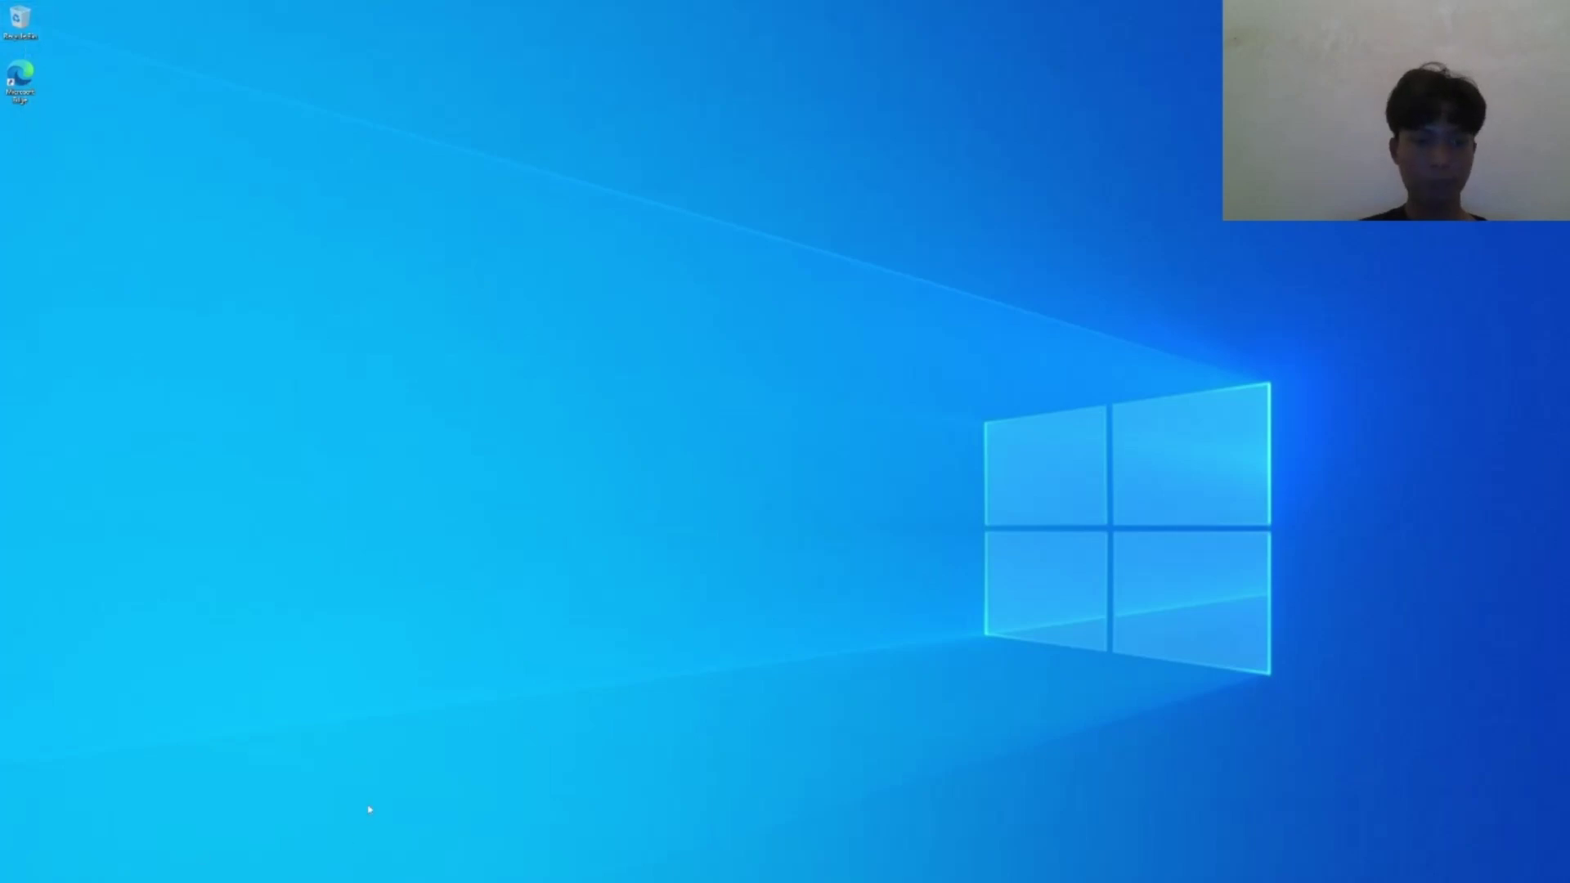
Set the guest's text and app scaling to 200% in Display settings, then close Settings.
right_click(446, 468)
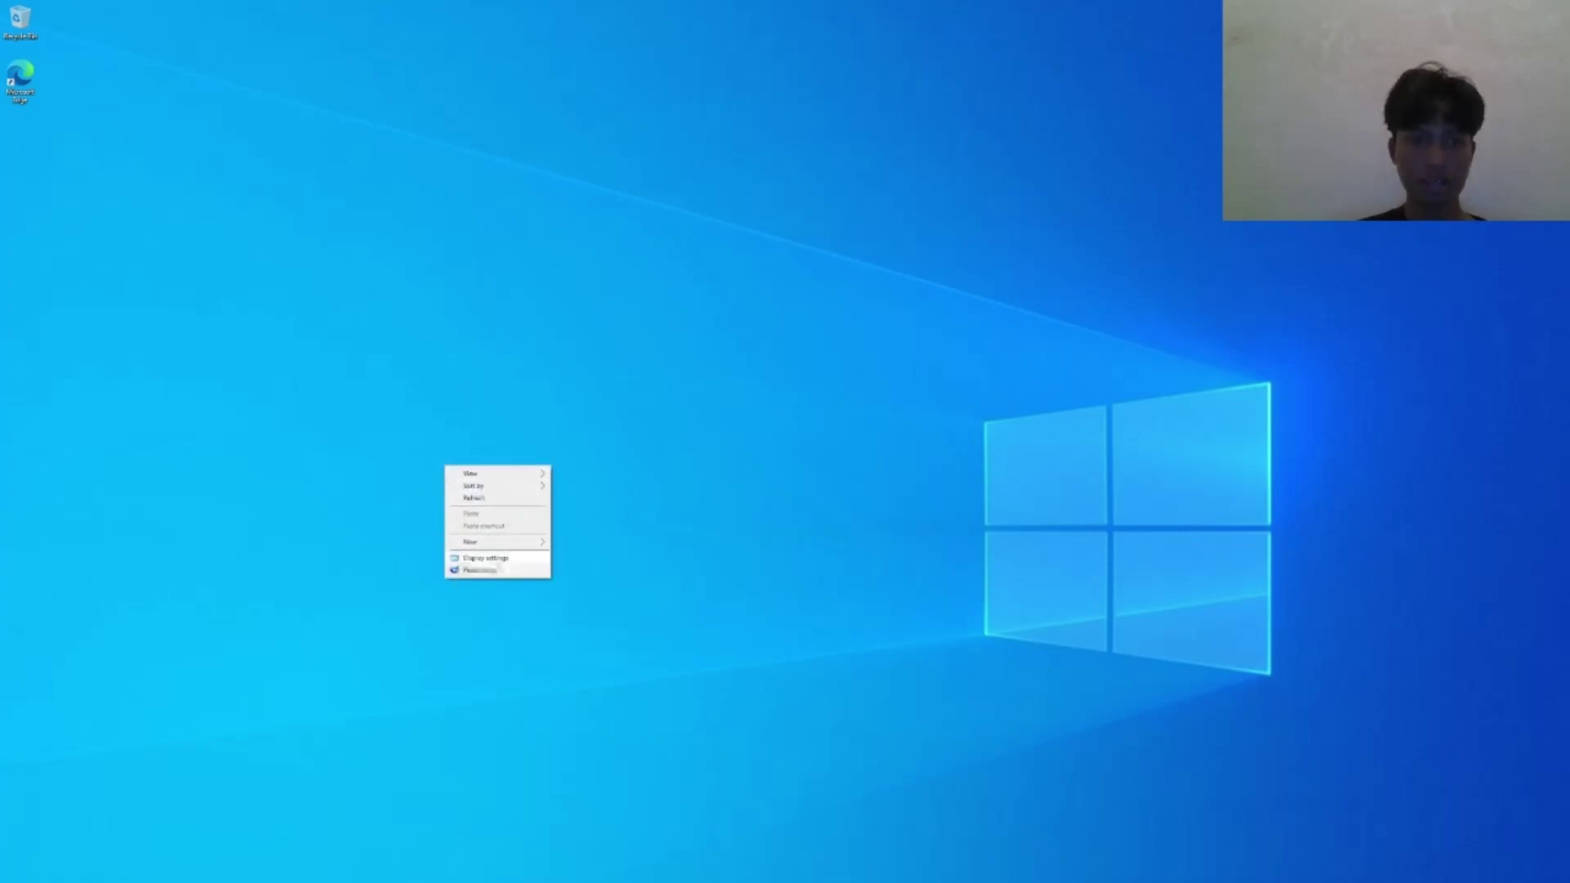
left_click(490, 569)
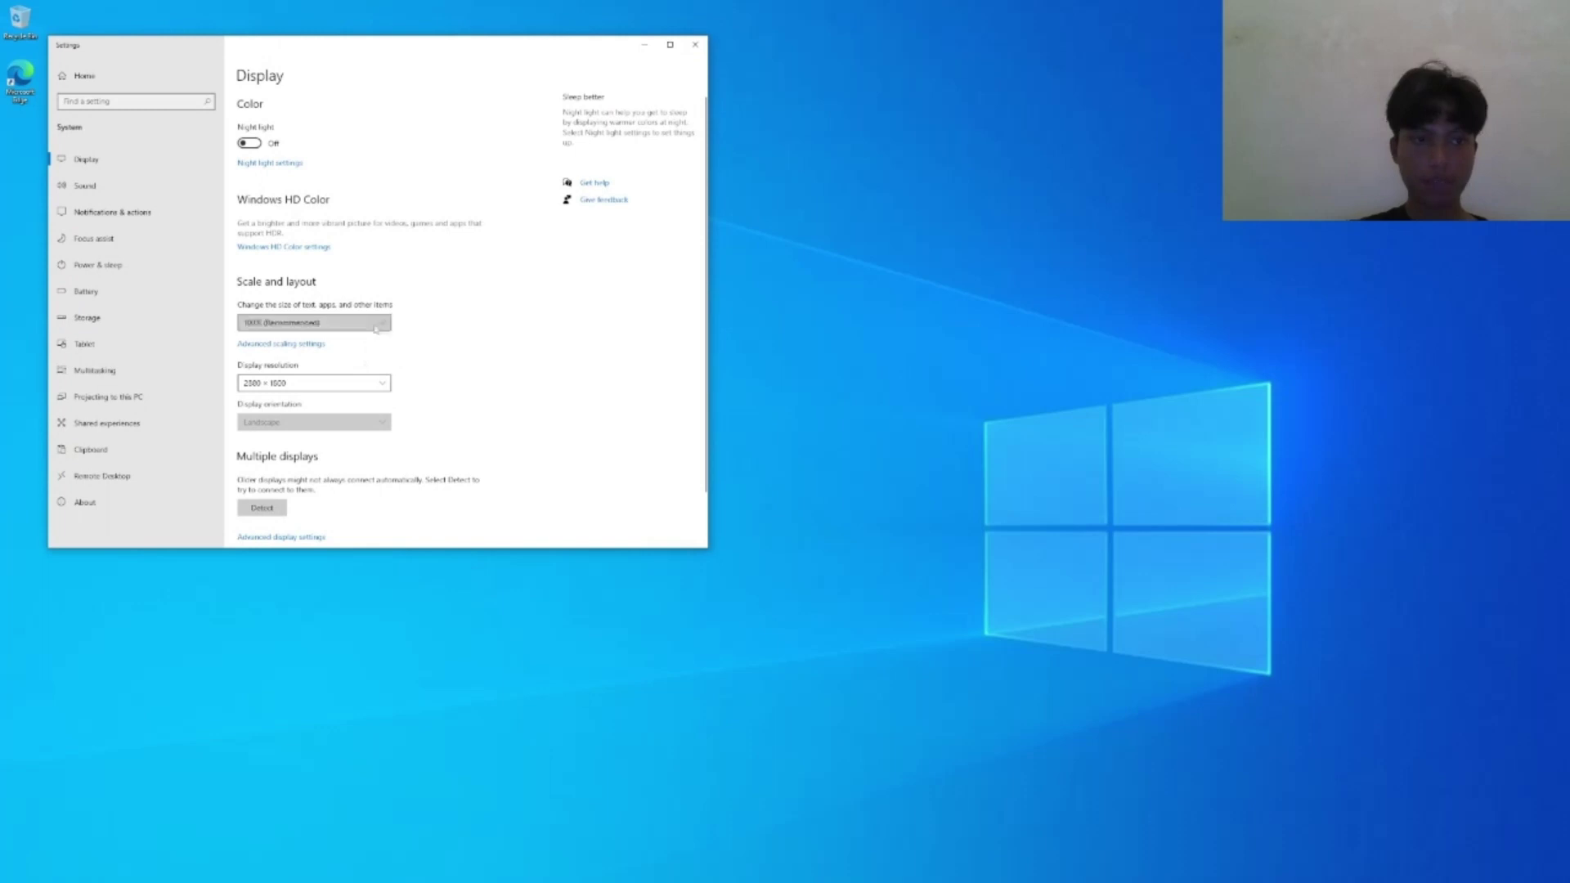
left_click(374, 328)
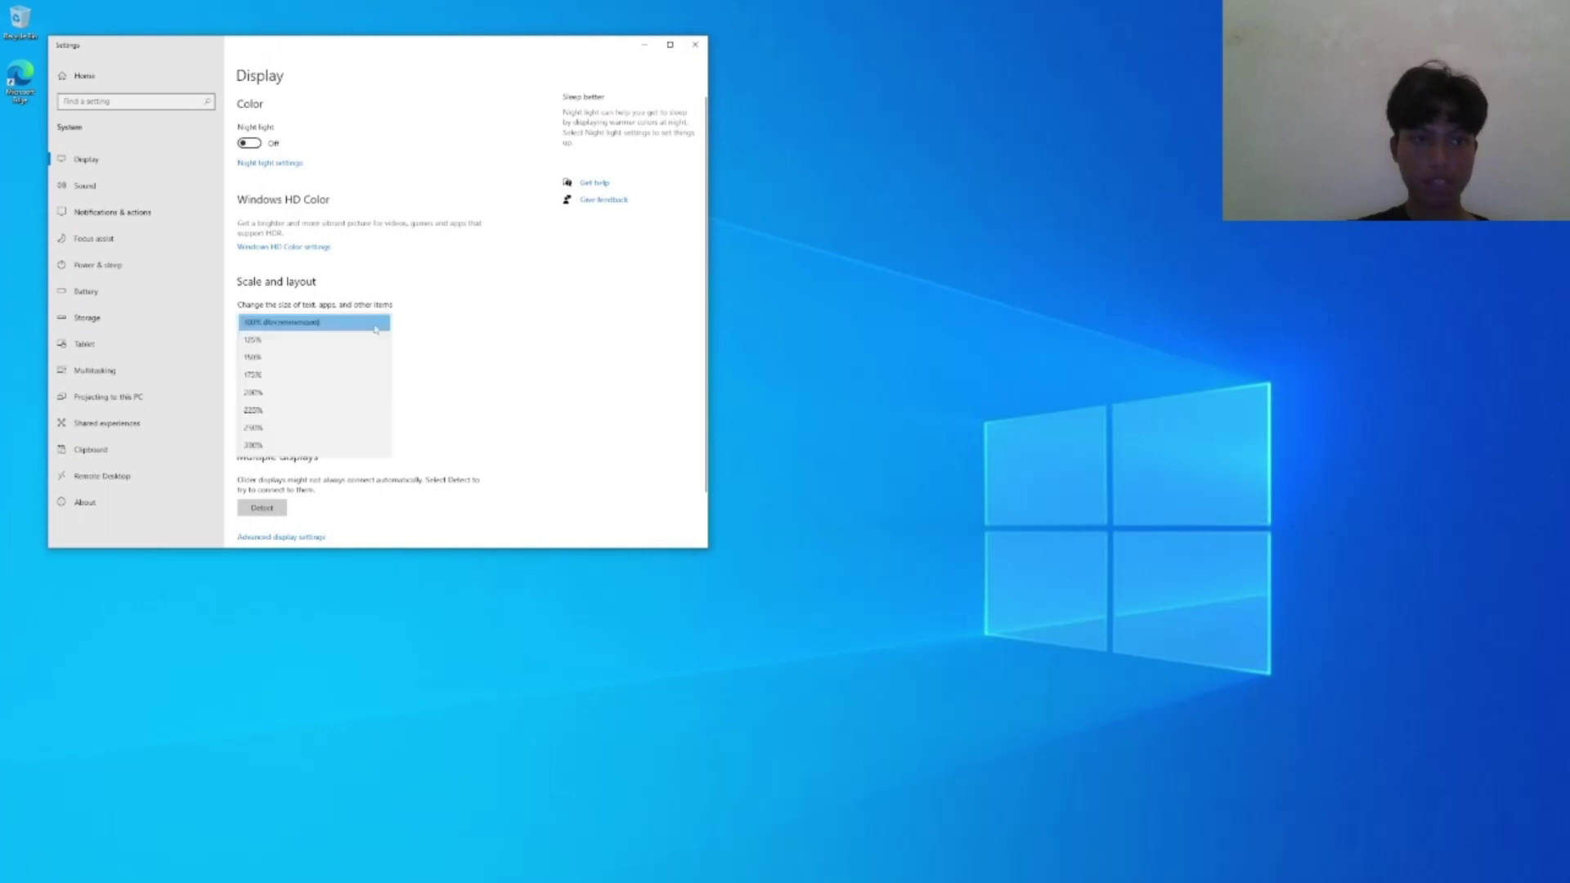
left_click(303, 392)
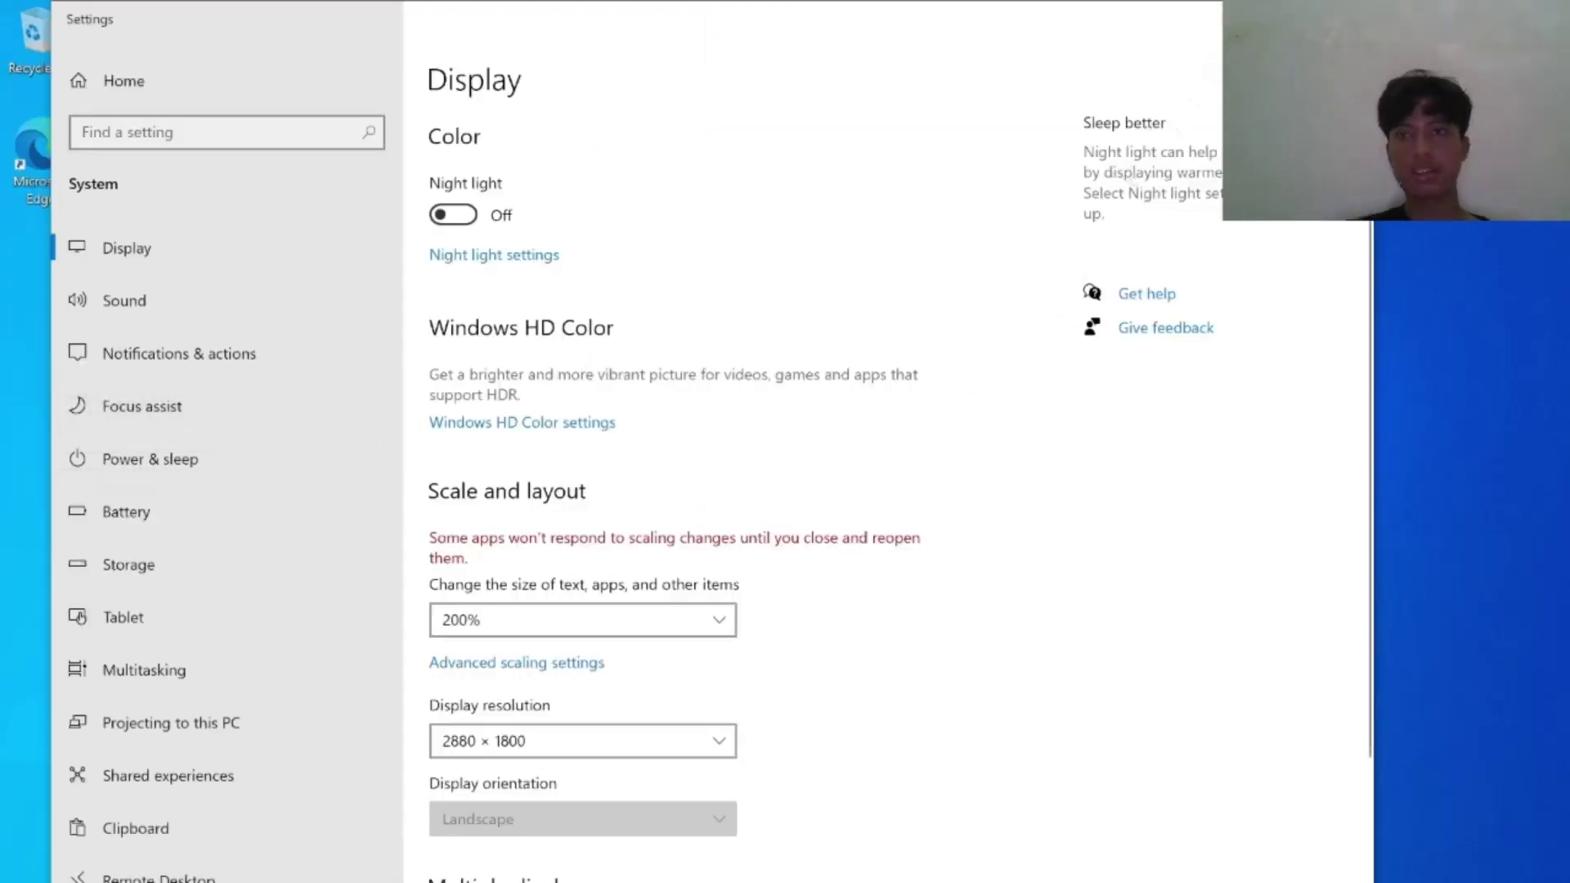
key("alt+F4")
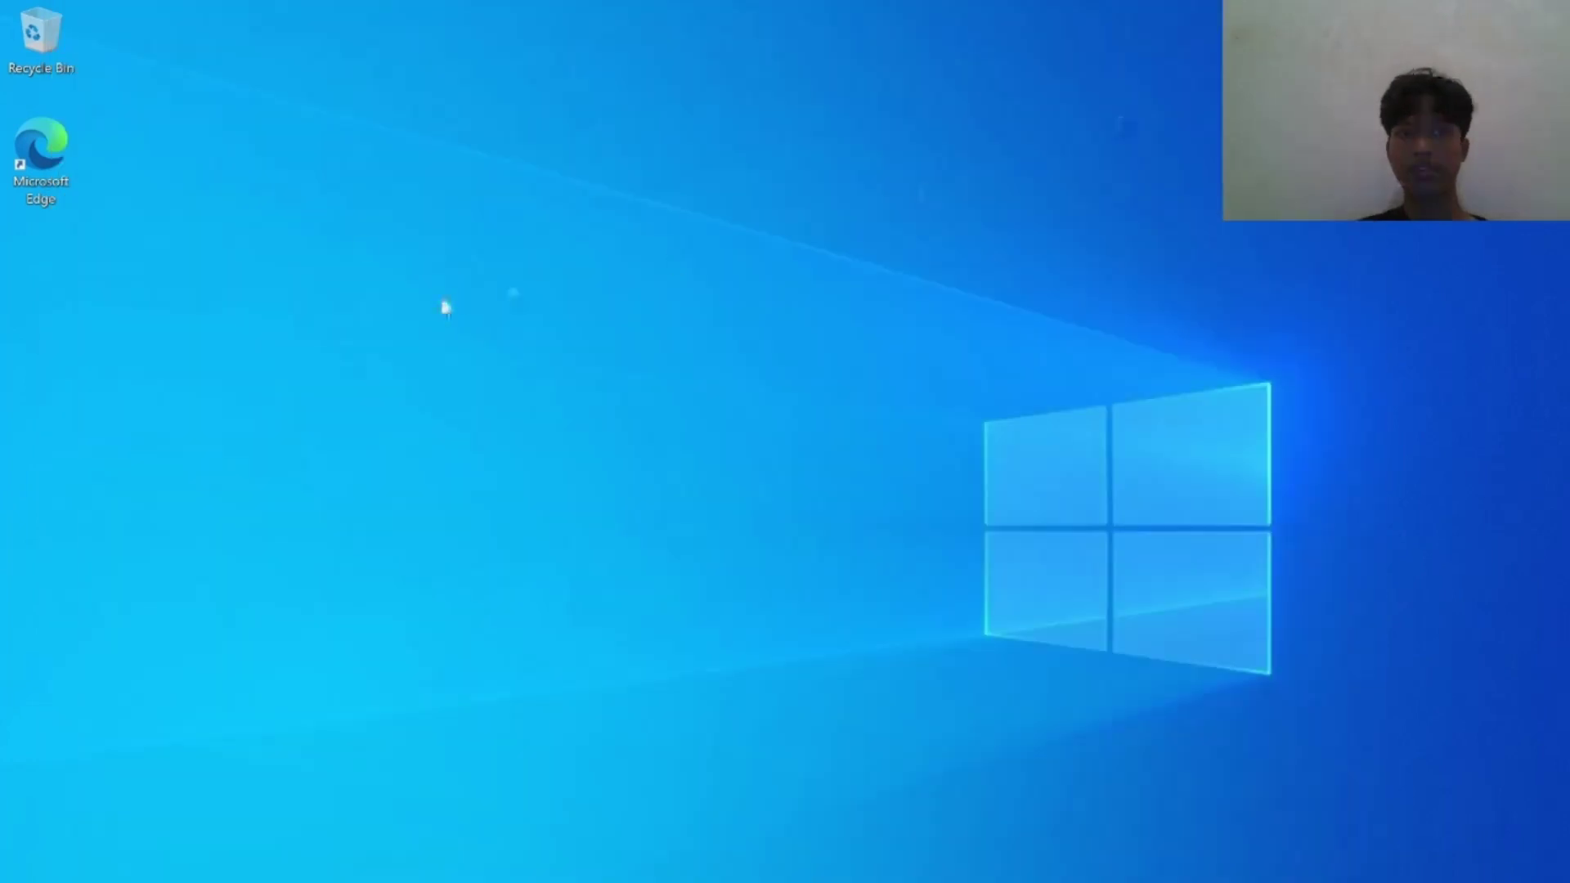